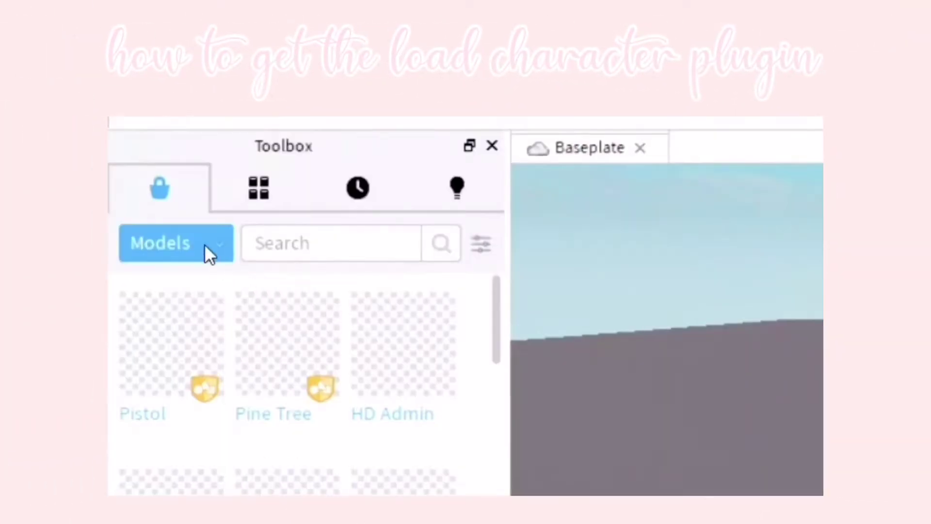
Step: Filter the Toolbox marketplace to Plugins and open the Load Character plugin's details
left_click(202, 248)
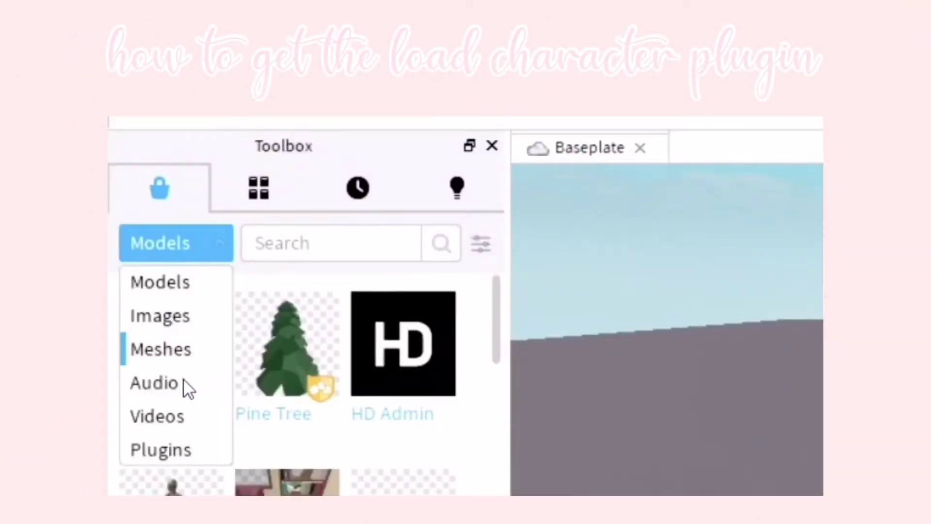
left_click(159, 449)
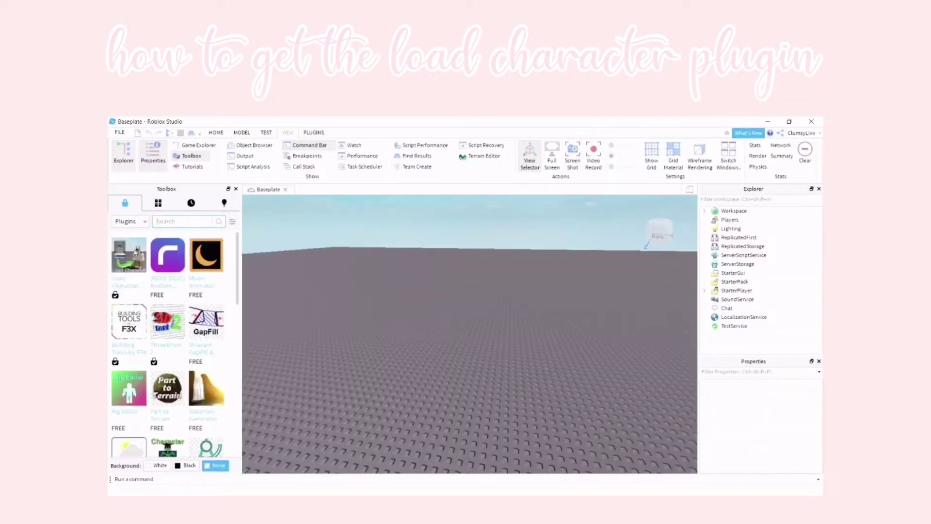
mouse_move(129, 255)
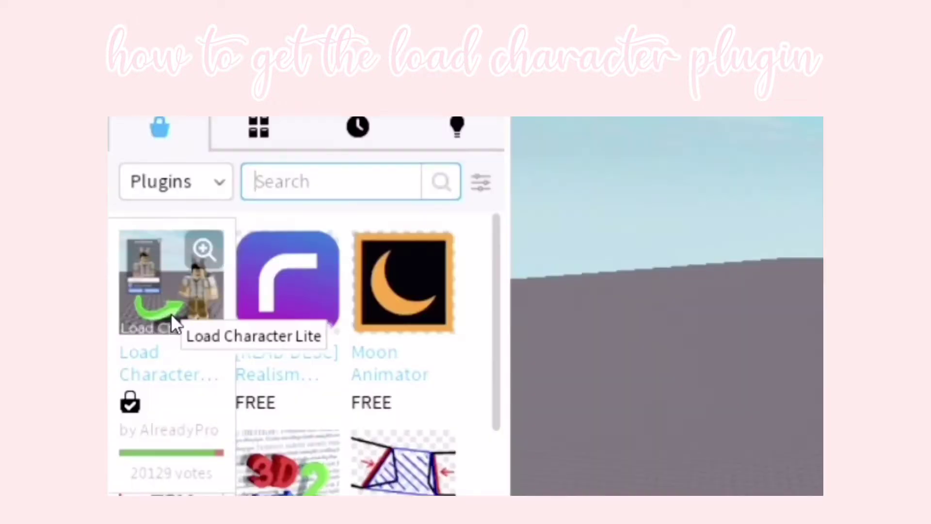
left_click(129, 267)
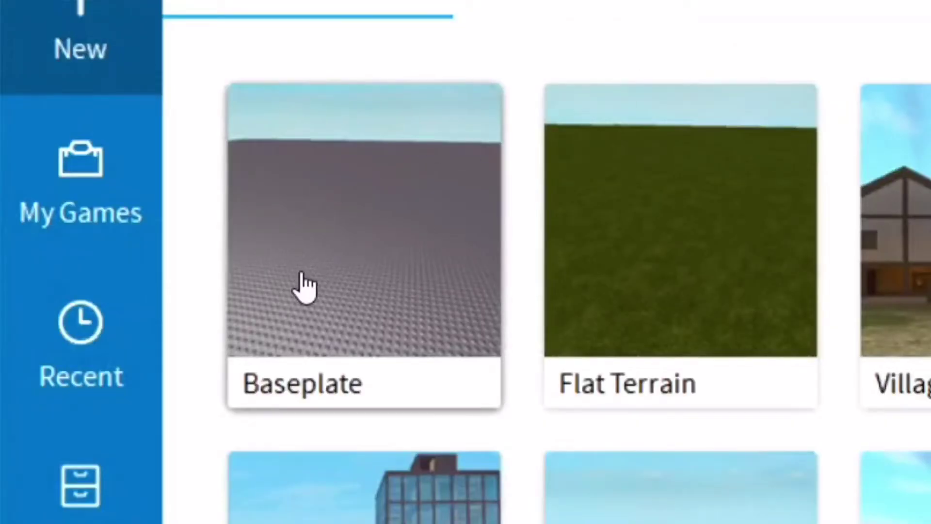
Step: Create a new Baseplate place and launch Load Character from the Plugins tab
left_click(302, 276)
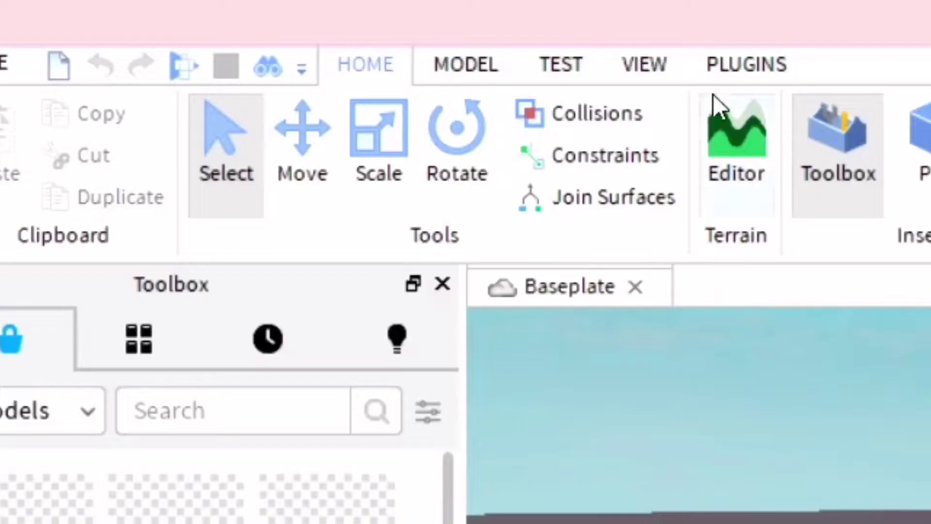
left_click(268, 24)
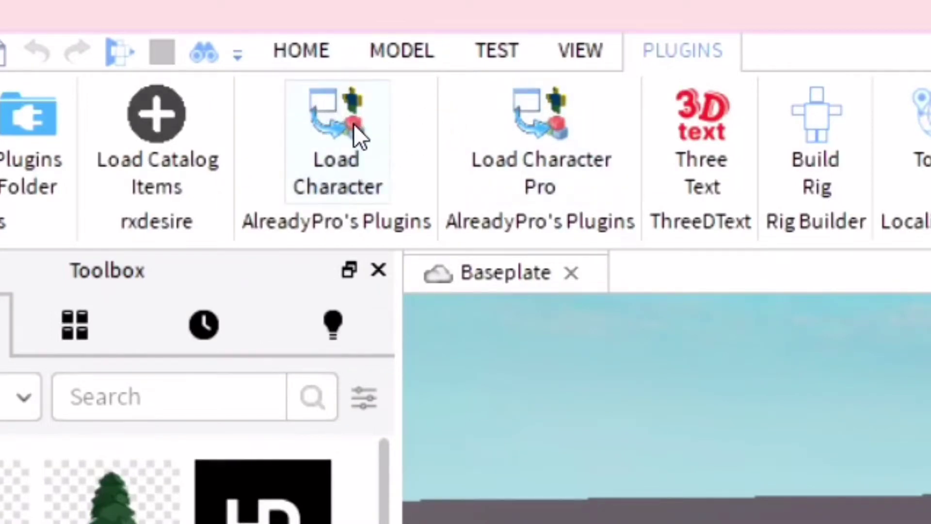
left_click(353, 124)
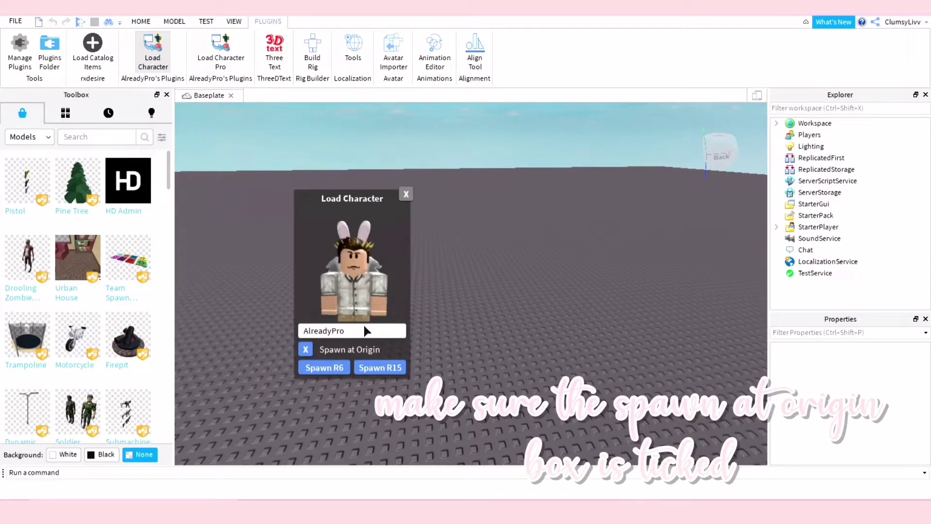
Step: Replace the default username with your own, spawn it as an R6 avatar, and frame it
double_click(335, 334)
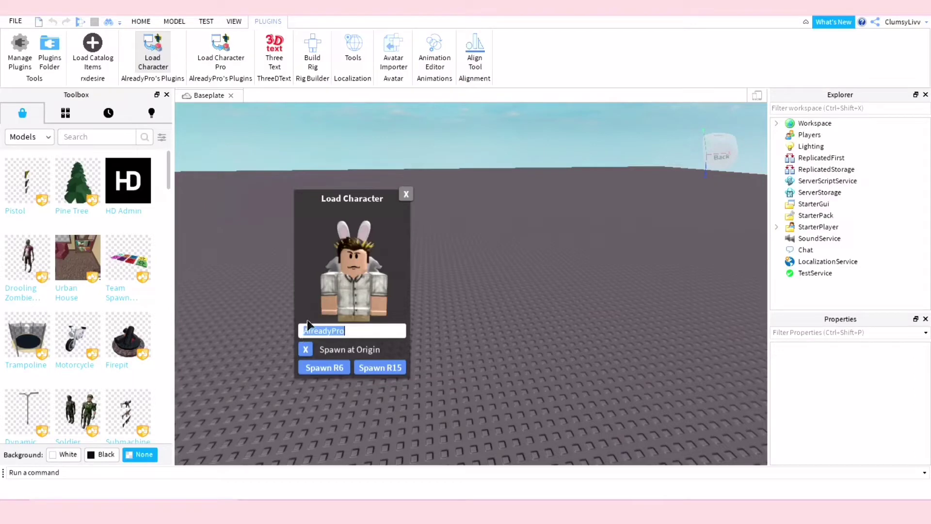
key("BackSpace")
type("m")
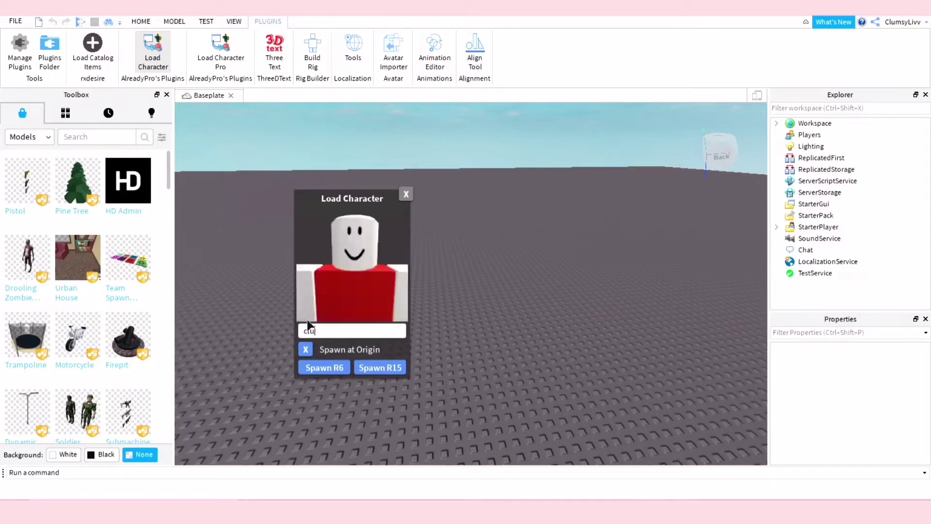
type("sylivv")
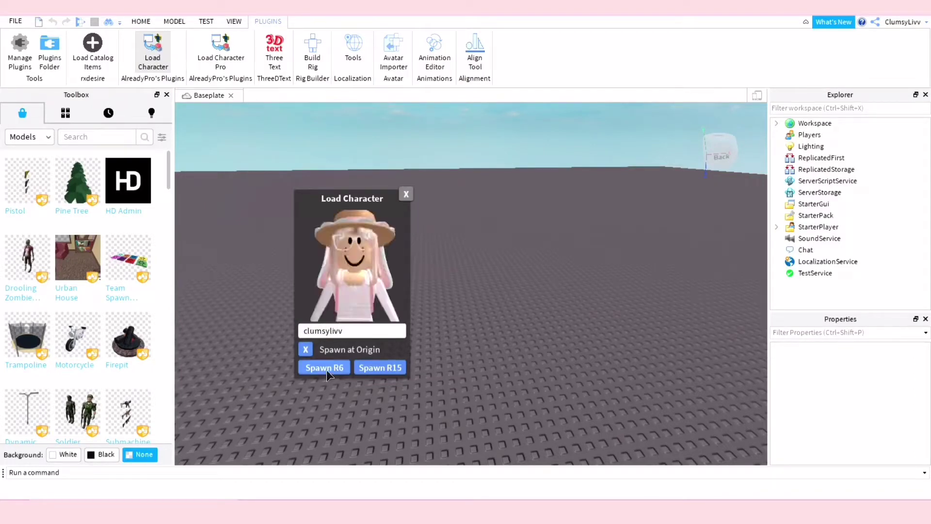
left_click(407, 195)
key("f")
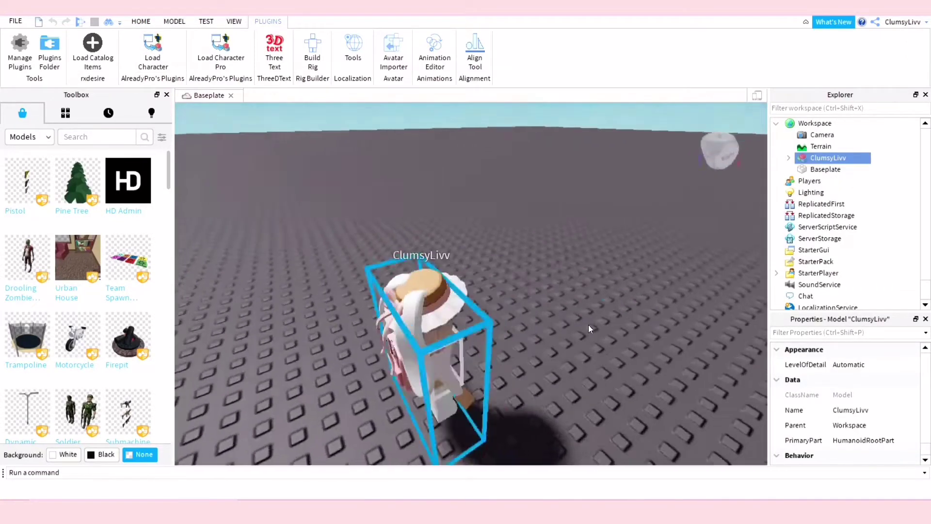
right_click_drag(589, 324, 588, 324)
scroll(588, 324, "down", 5)
scroll(588, 324, "up", 8)
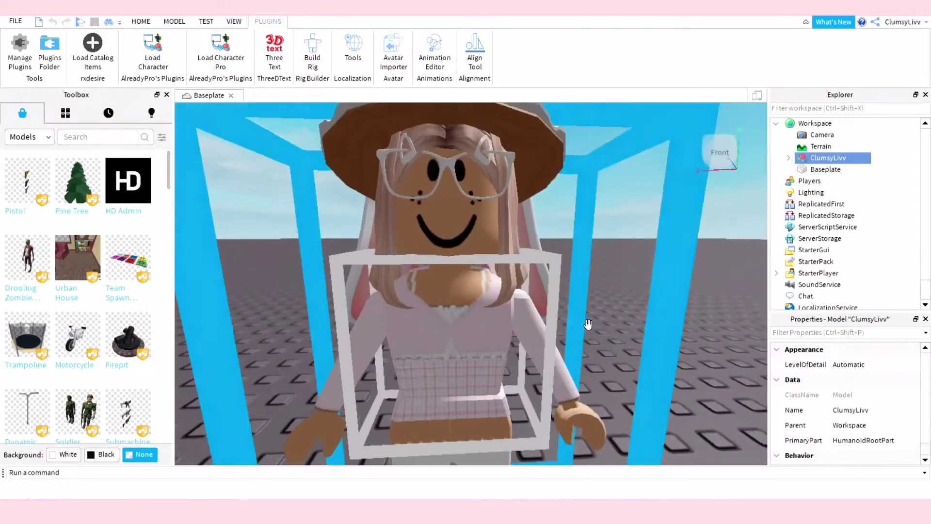
scroll(588, 324, "down", 5)
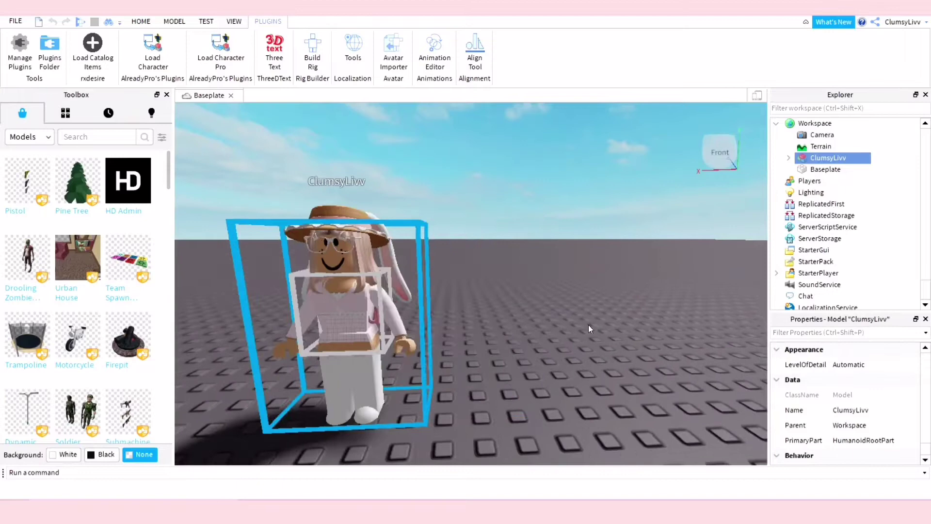
right_click_drag(589, 325, 589, 324)
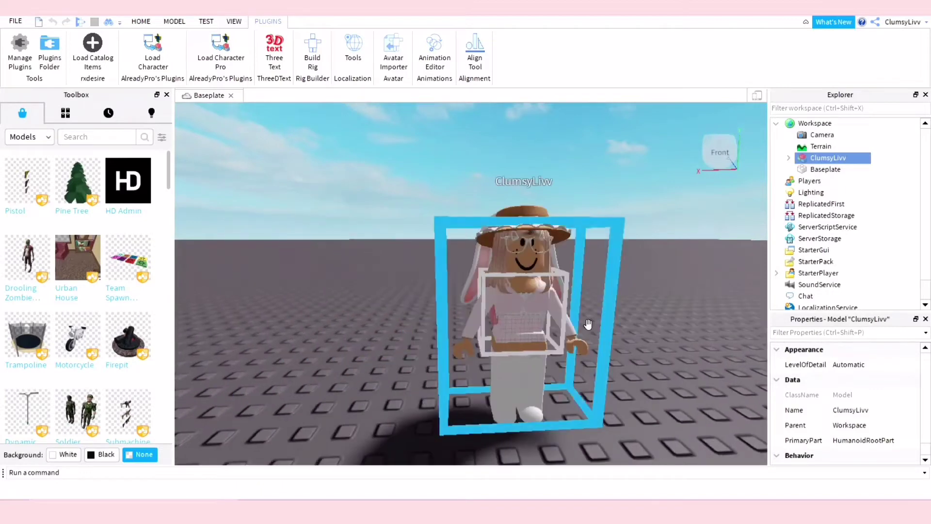
Step: Replace the avatar head's face decal with the 'super super happy' face
right_click(589, 324)
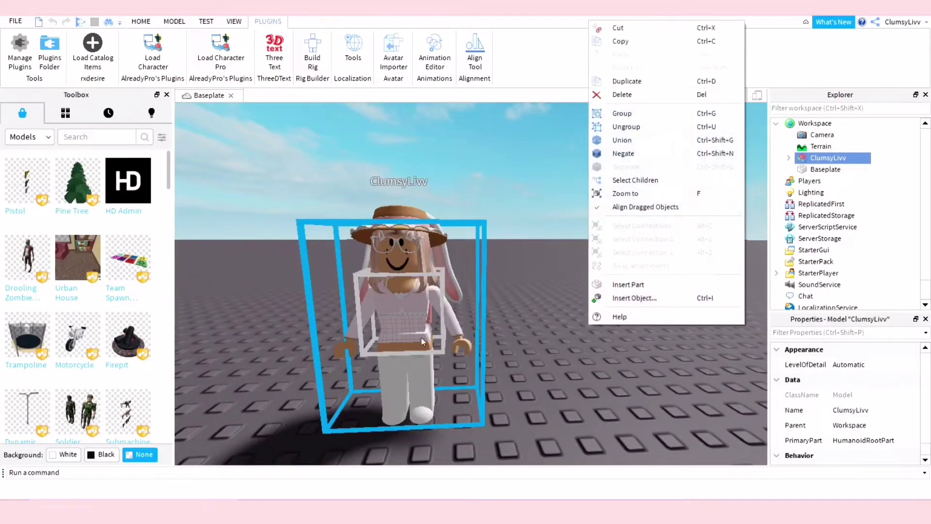
left_click(507, 271)
left_click(459, 252)
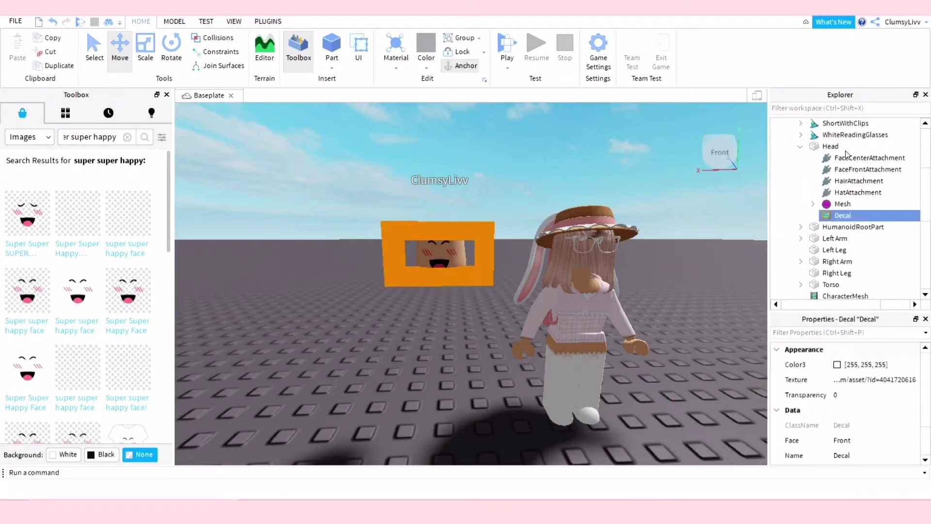
left_click(830, 146)
left_click_drag(504, 251, 659, 250)
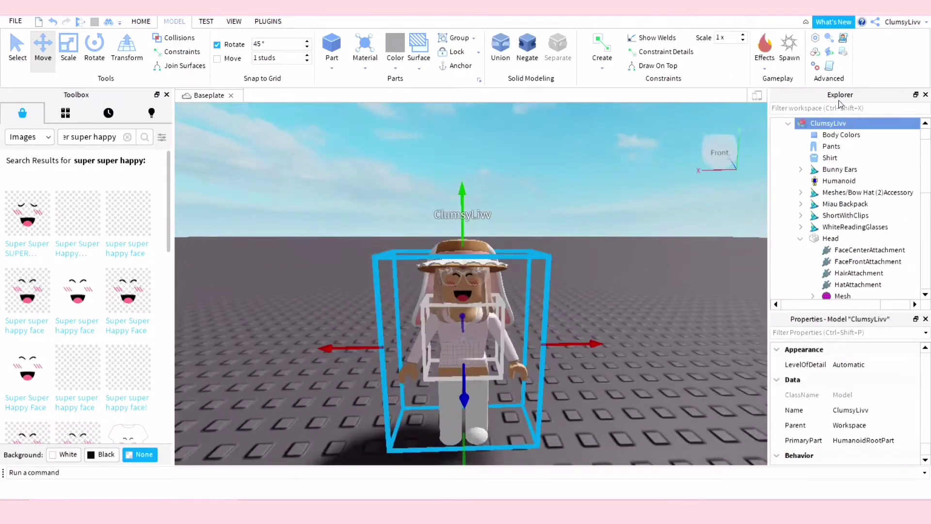
Step: Export the avatar model with Export Selection and save the file
right_click(812, 127)
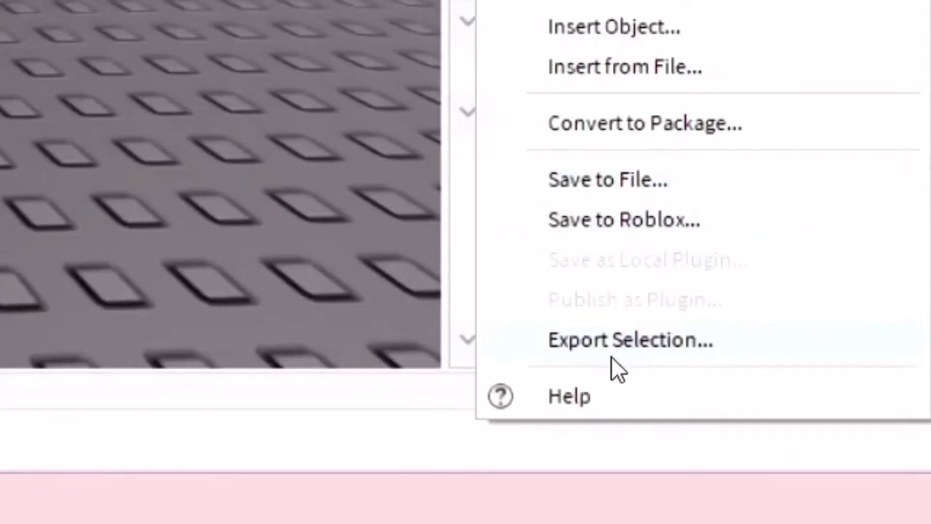
left_click(649, 338)
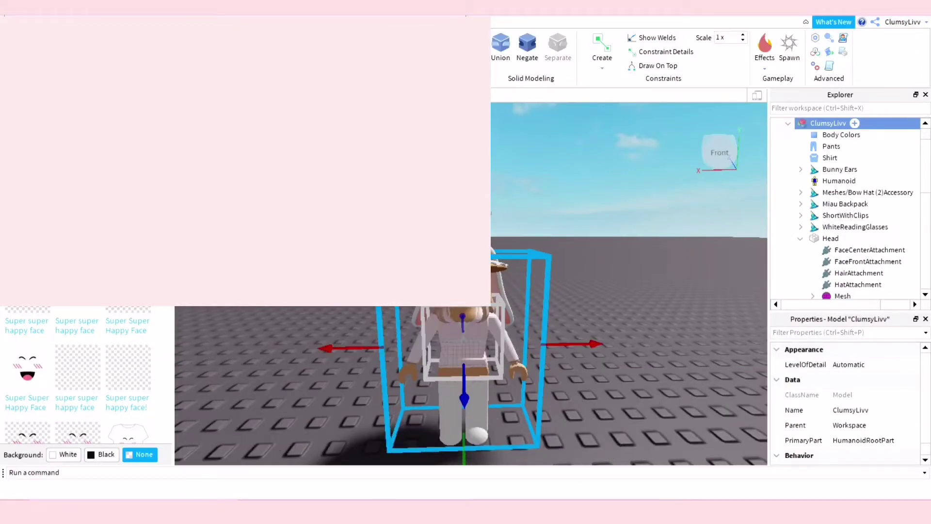
left_click(363, 285)
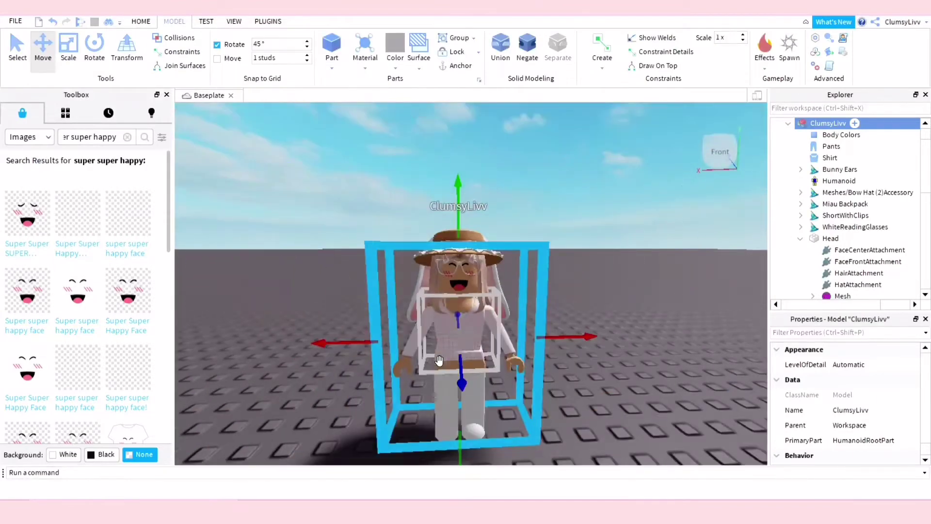
Step: Undo the last change and bring up the Toolbox asset category list
scroll(439, 360, "down", 2)
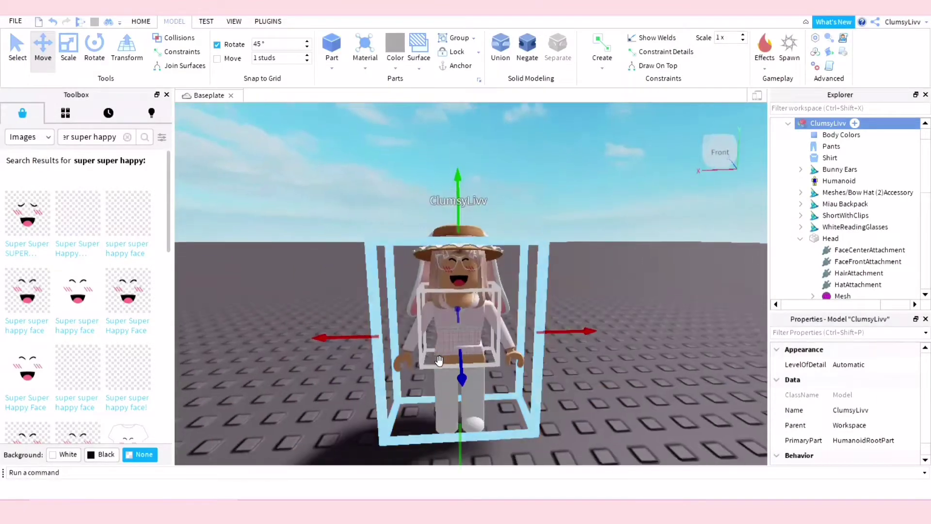
scroll(440, 360, "down", 3)
scroll(439, 361, "down", 2)
key("ctrl+z")
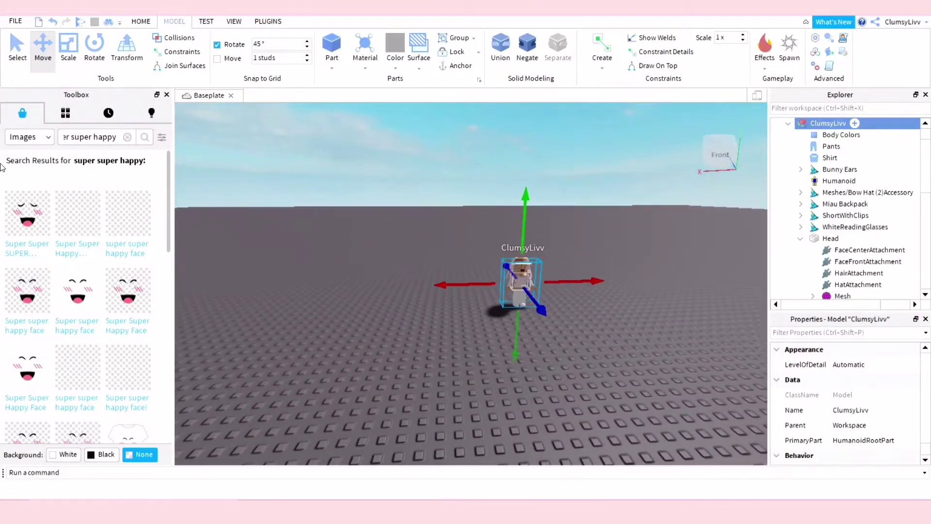
left_click(27, 138)
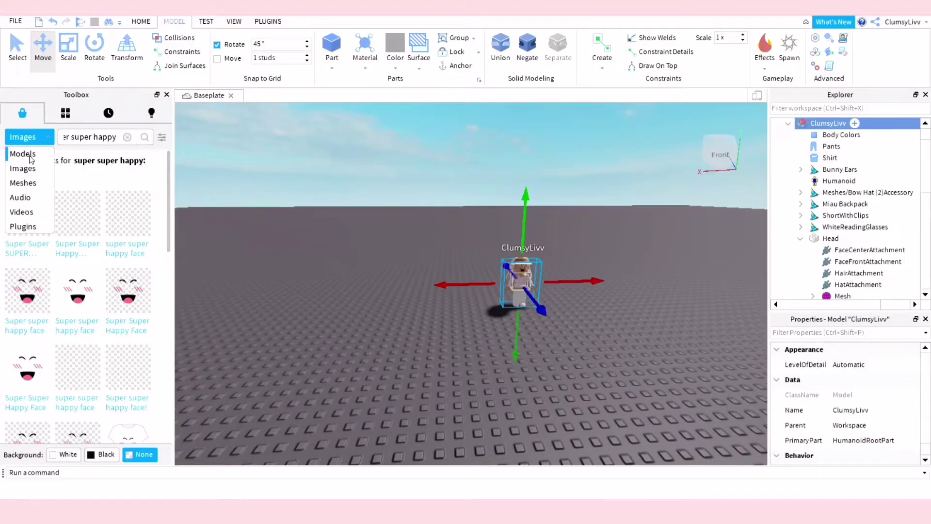
Step: Switch the Toolbox to Models and filter results to the suggested creator
left_click(30, 155)
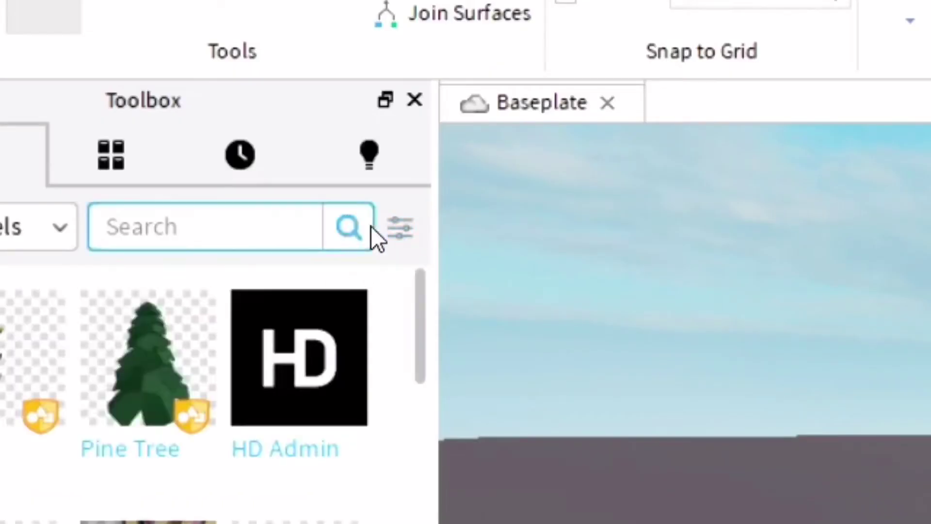
left_click(387, 229)
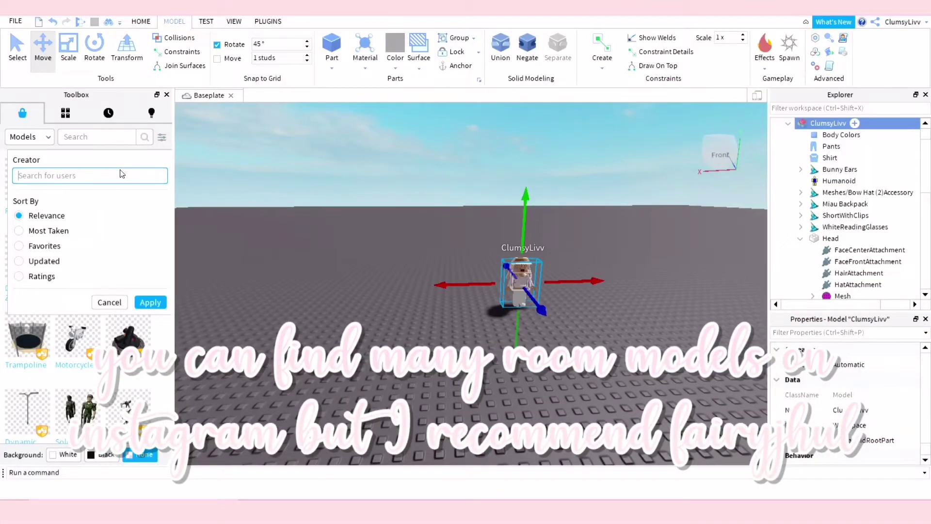
type("bl")
type("ohbellusblobous")
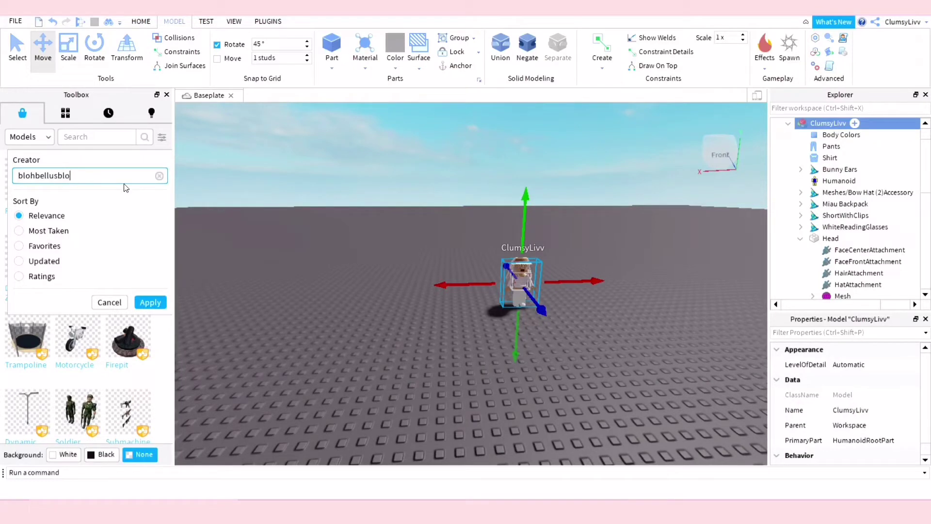
left_click(73, 197)
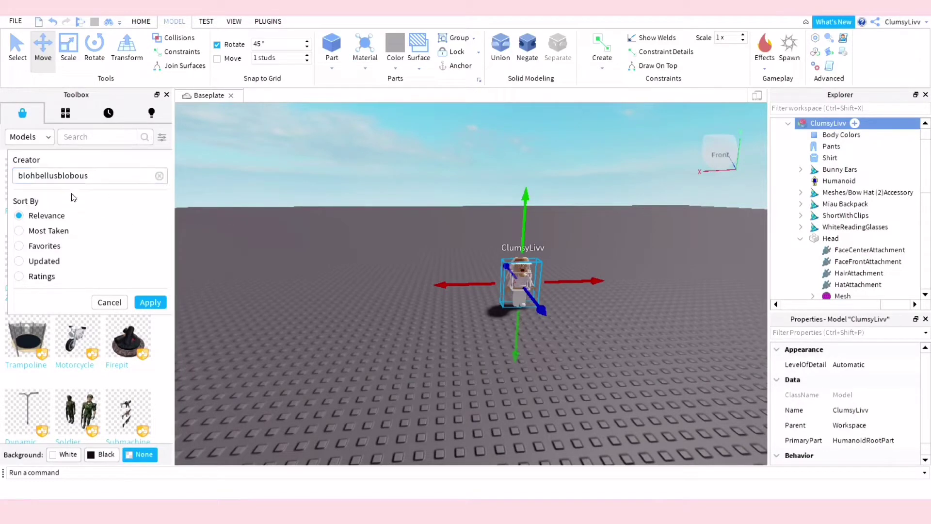
left_click(160, 307)
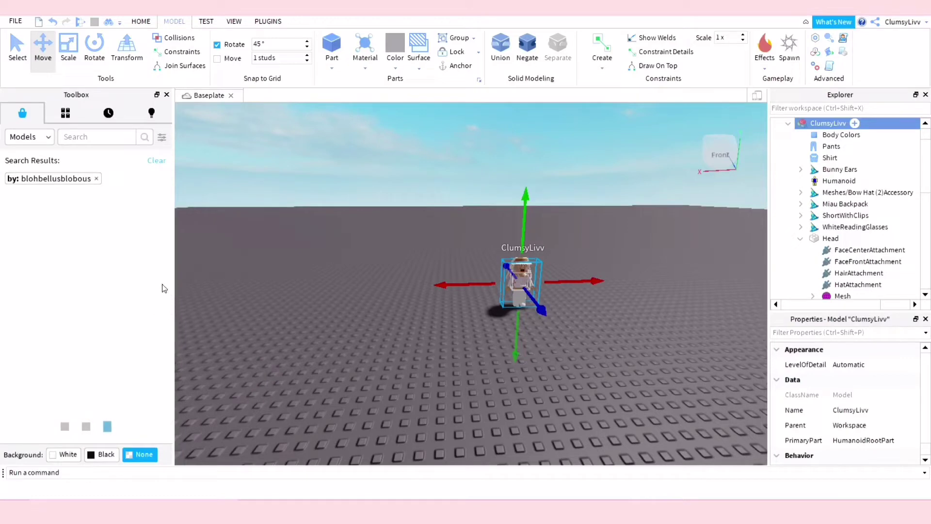
mouse_move(127, 291)
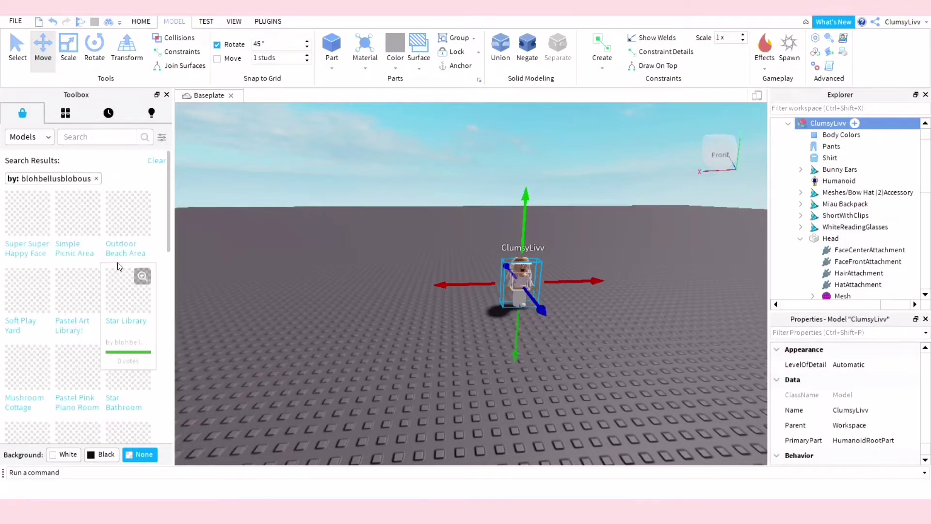
Step: Find Pastel Pink Piano Room in the filtered results and drag it into the viewport
scroll(123, 252, "down", 3)
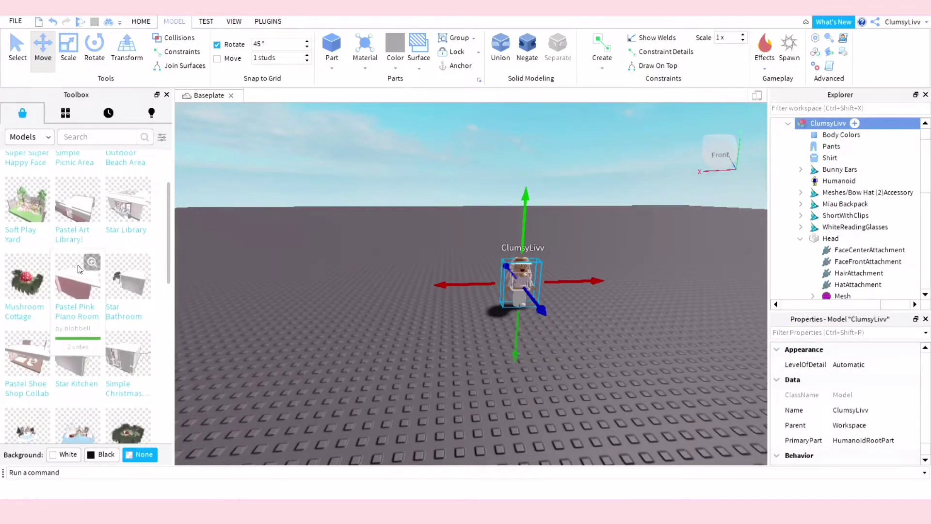
scroll(87, 266, "down", 5)
scroll(107, 265, "down", 3)
scroll(132, 261, "down", 3)
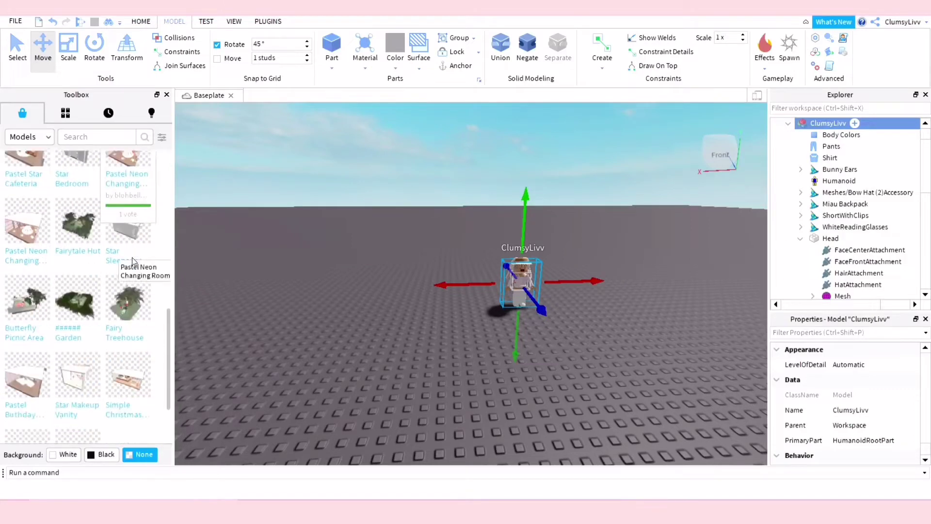
scroll(131, 262, "up", 3)
scroll(78, 334, "up", 3)
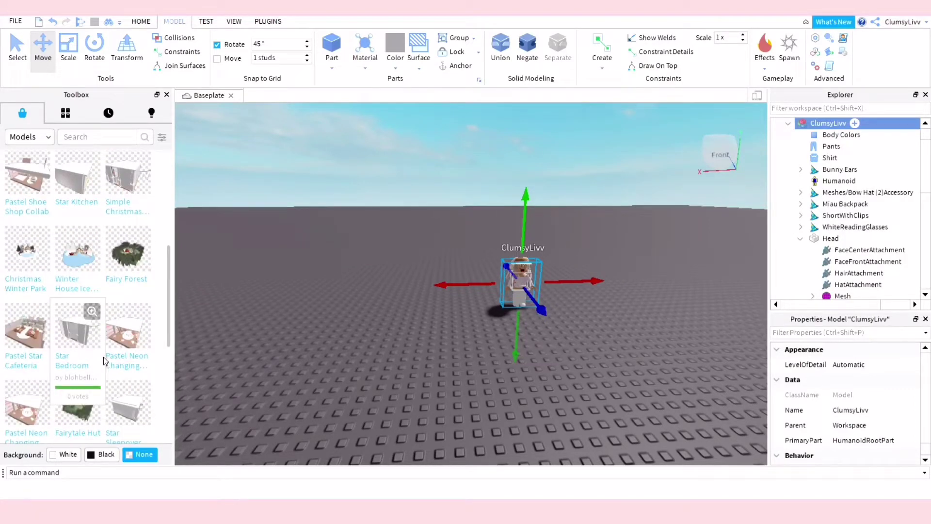
scroll(104, 360, "up", 3)
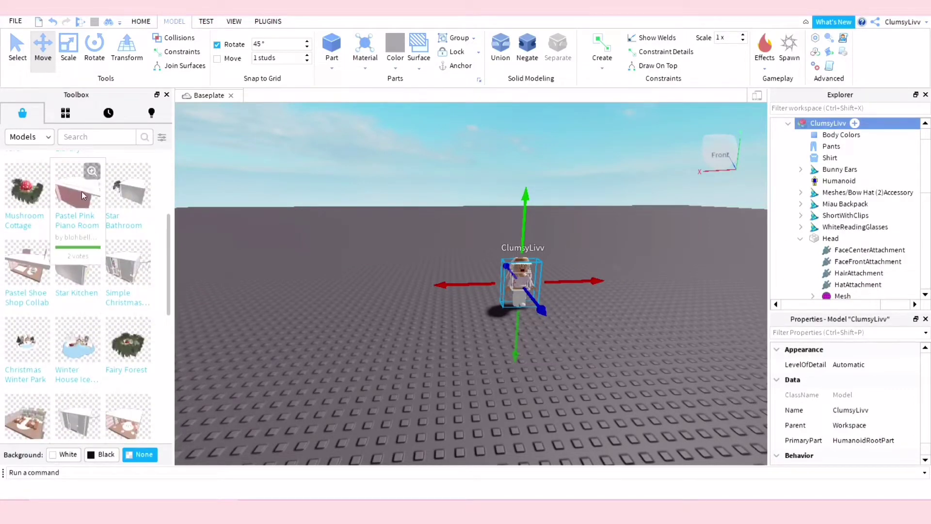
left_click_drag(82, 191, 345, 318)
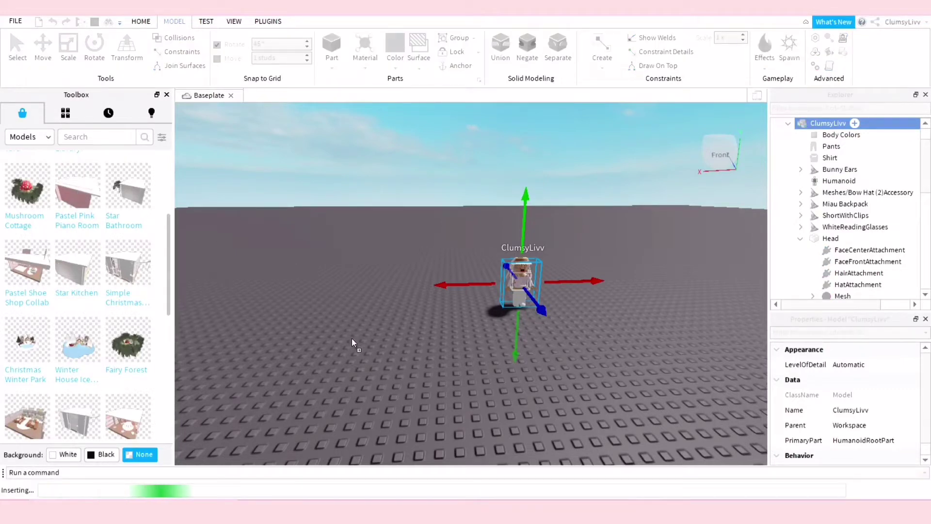
Step: Place the Pastel Pink Piano Room beside the avatar and look around inside it
left_click_drag(357, 338, 532, 310)
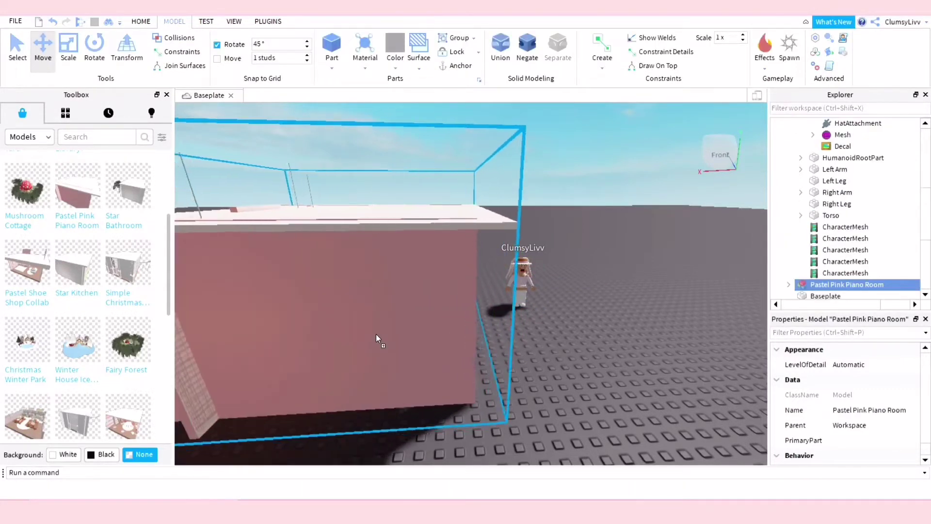
left_click(582, 307)
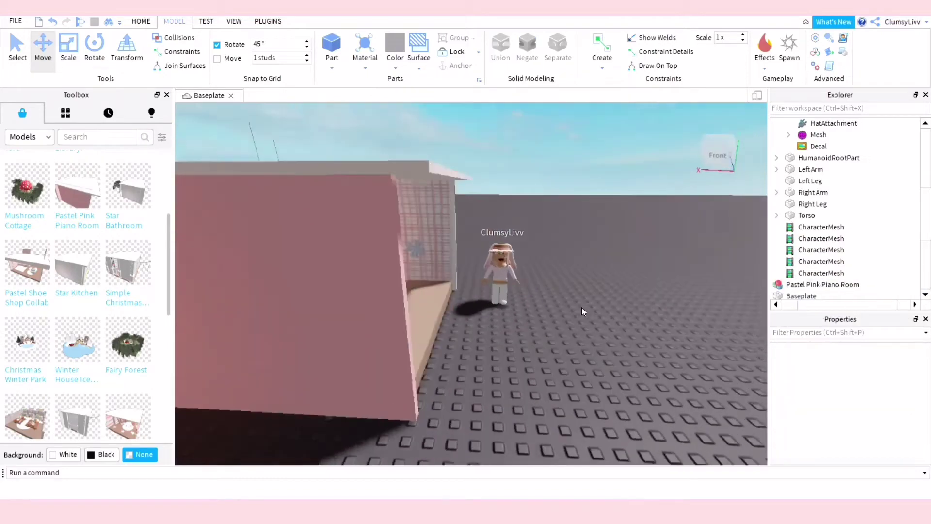
right_click_drag(581, 307, 583, 307)
scroll(582, 307, "down", 10)
scroll(582, 307, "down", 10)
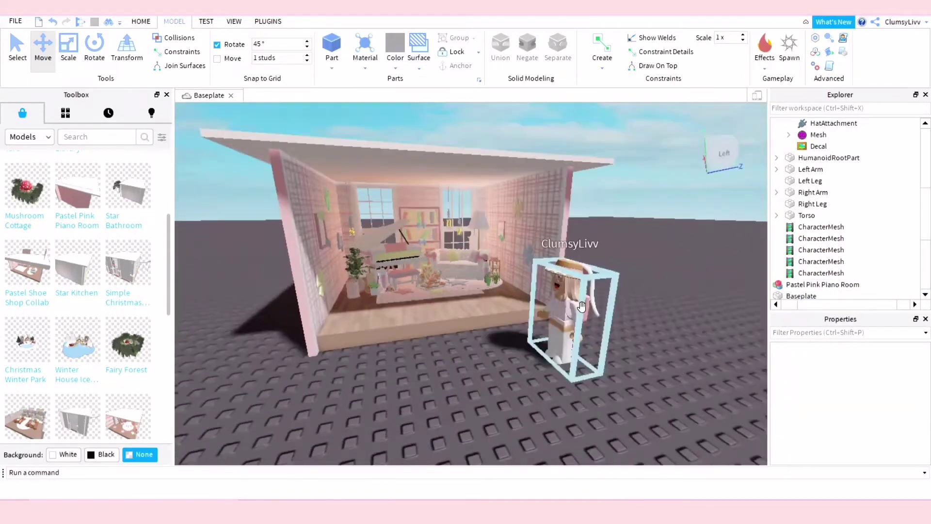
scroll(582, 307, "up", 3)
scroll(582, 307, "up", 3)
scroll(582, 307, "up", 3)
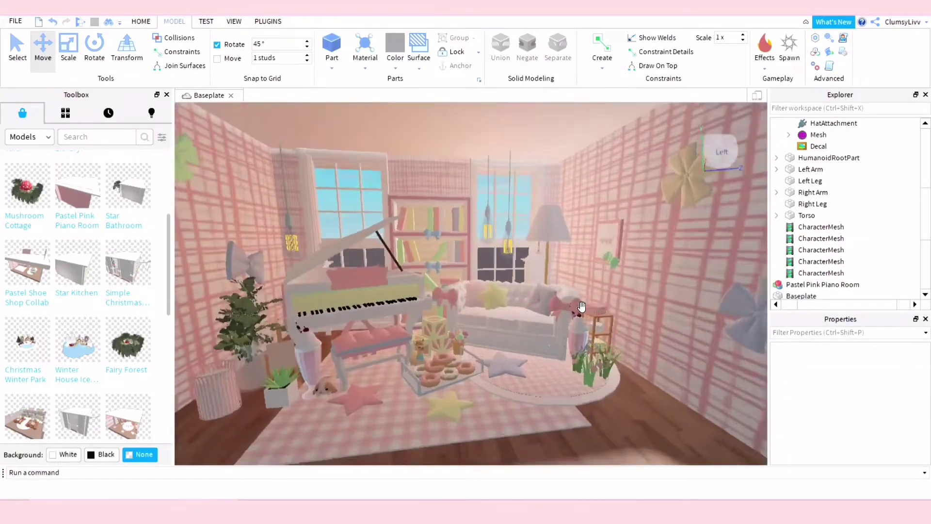
scroll(583, 308, "up", 3)
scroll(582, 307, "down", 2)
scroll(582, 307, "down", 5)
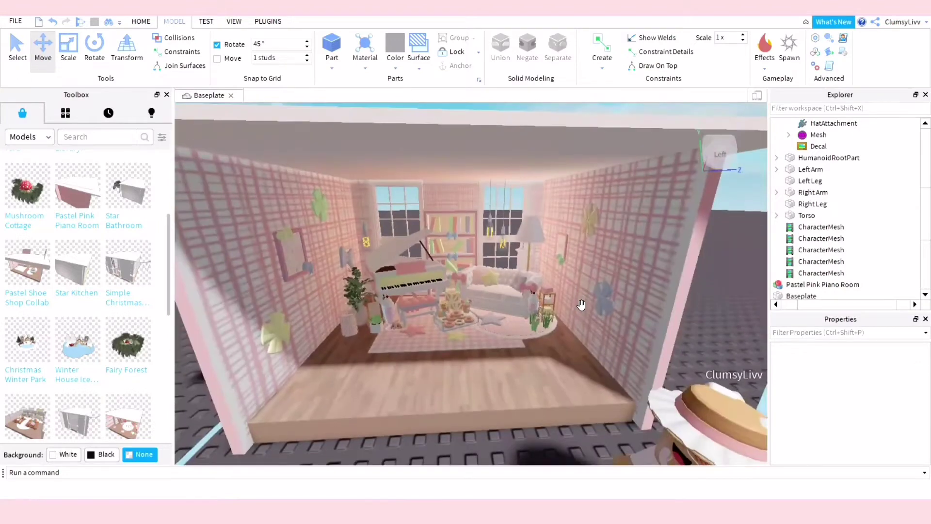
Step: Select the Pastel Pink Piano Room model
left_click(451, 289)
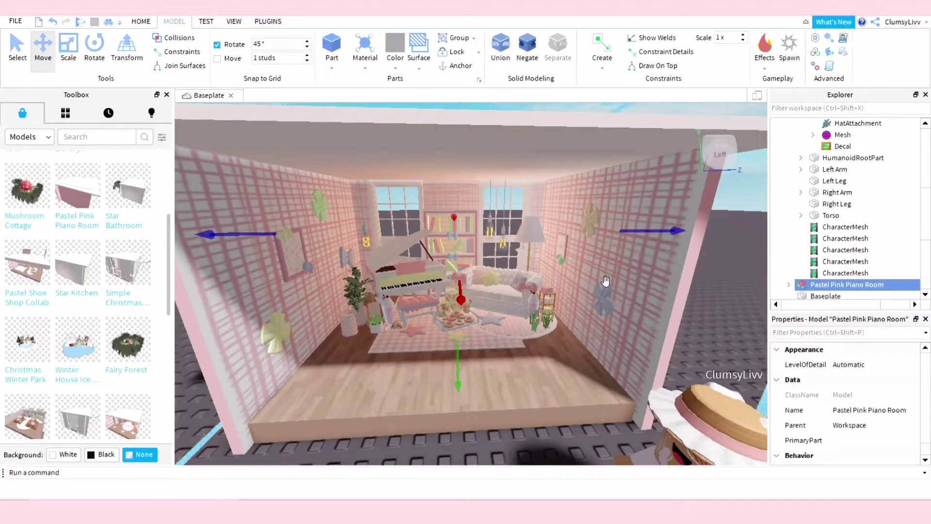
scroll(844, 218, "down", 2)
scroll(844, 204, "down", 2)
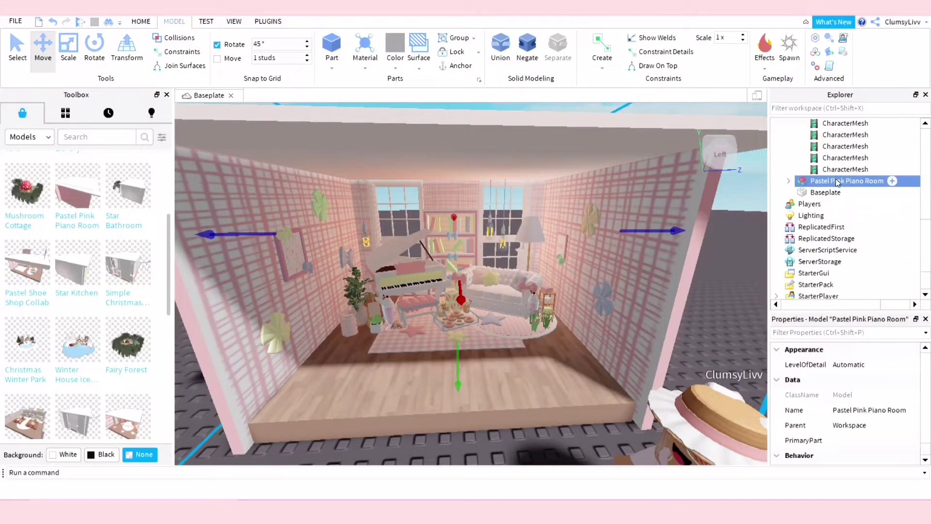
Step: Export the Pastel Pink Piano Room model via Export Selection
right_click(837, 183)
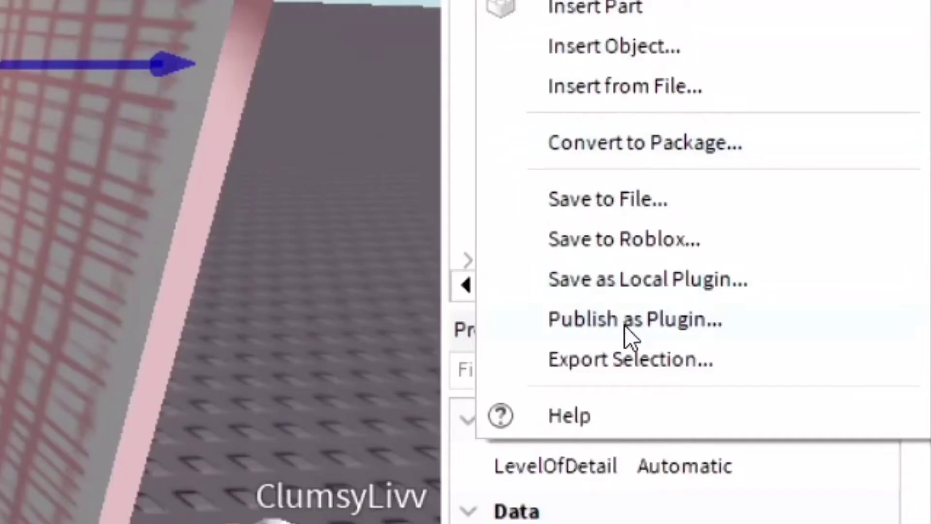
left_click(621, 359)
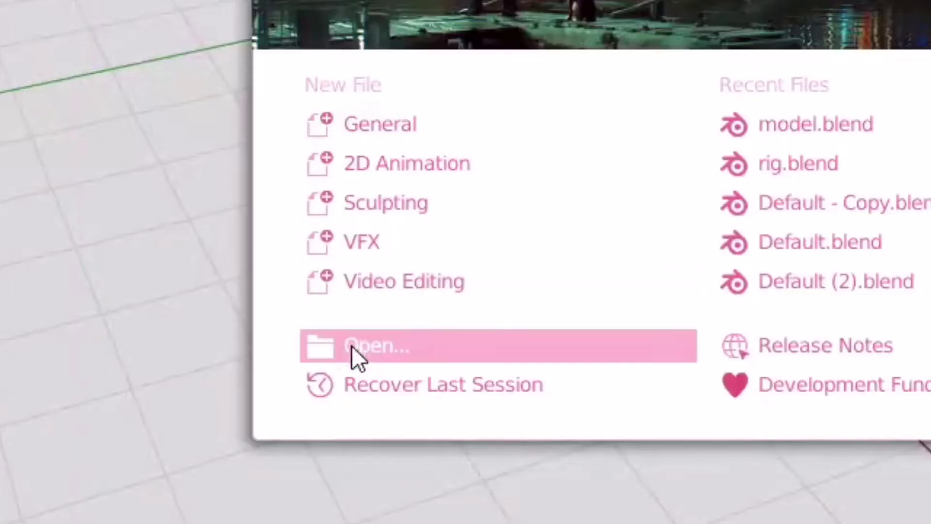
Step: Open rig.blend from Documents > GFX > Rigs > Rig
left_click(421, 345)
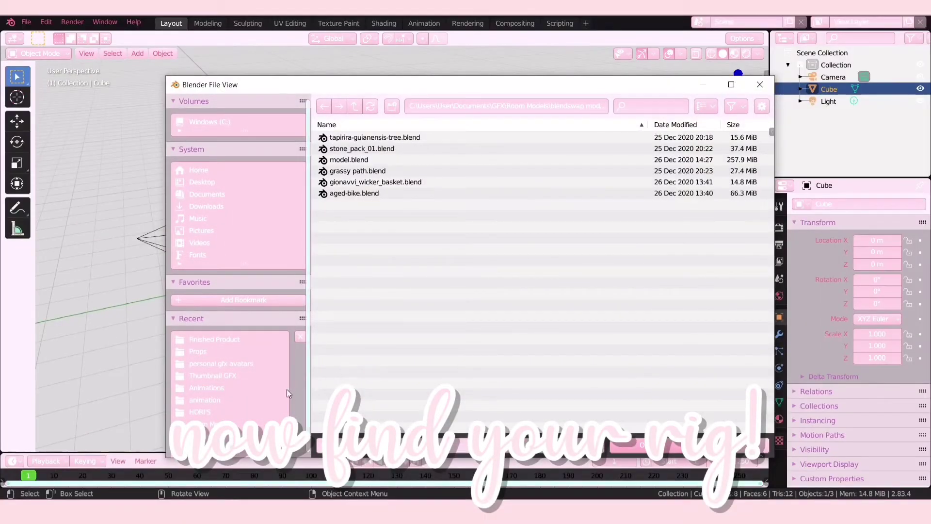
left_click(211, 195)
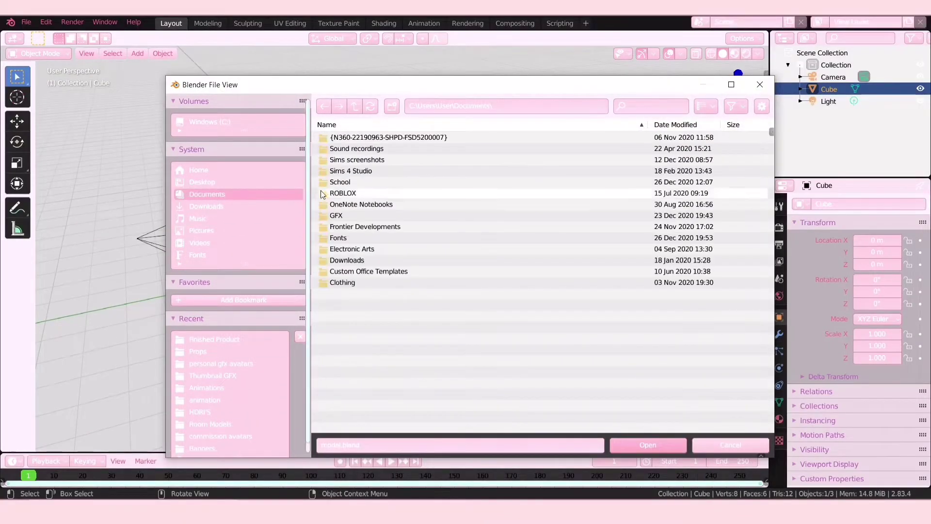
double_click(339, 216)
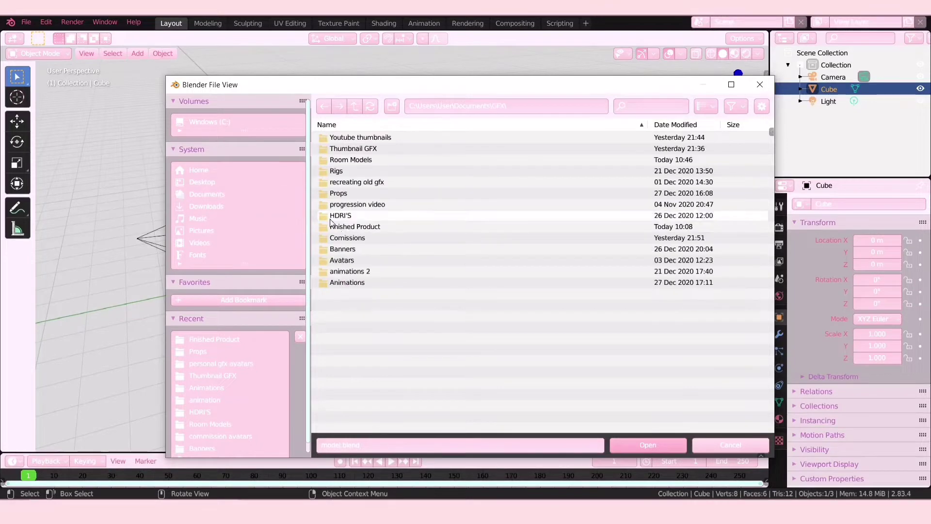
double_click(355, 171)
double_click(356, 162)
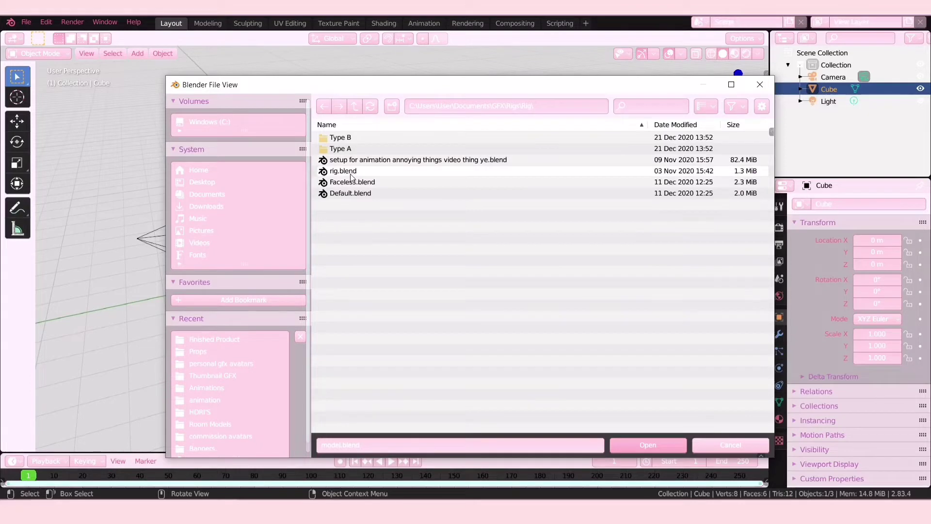
left_click(351, 175)
left_click(645, 446)
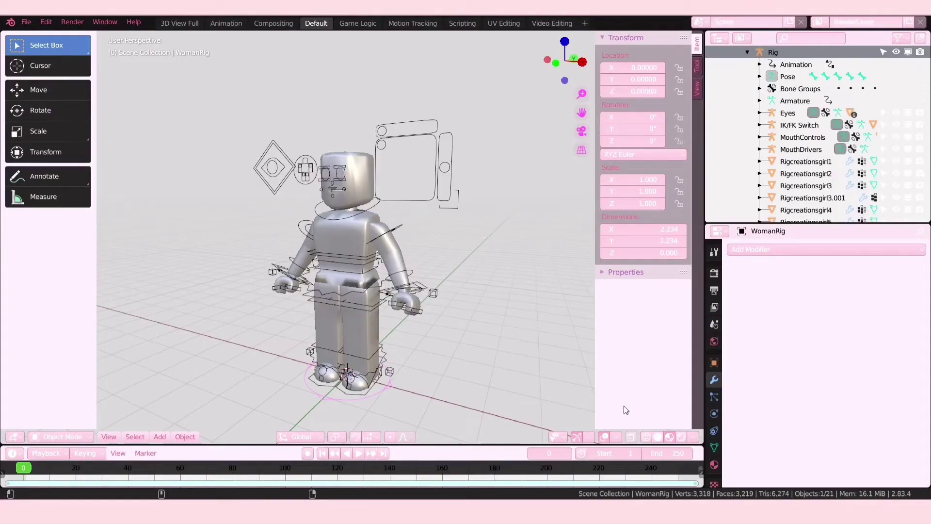
Step: Switch the viewport to Material Preview shading to show the rig's face
left_click(668, 440)
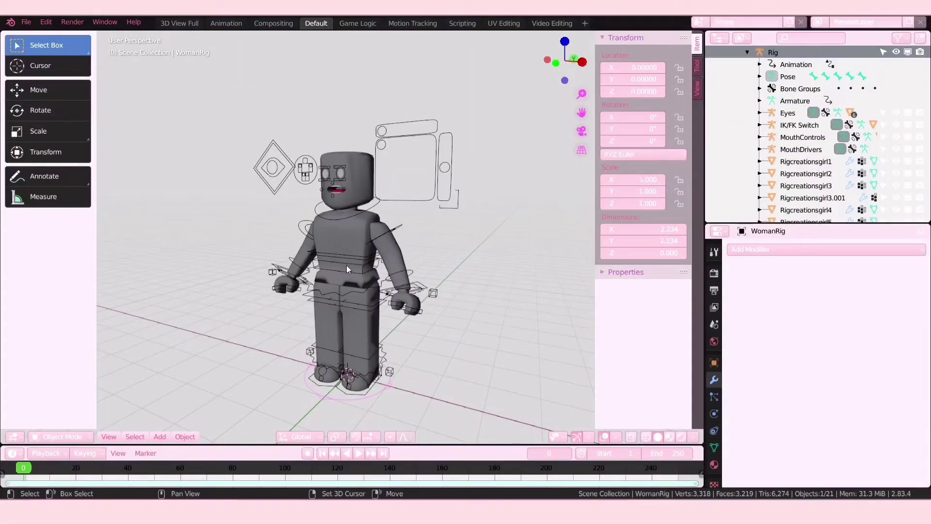
key("shift+grave")
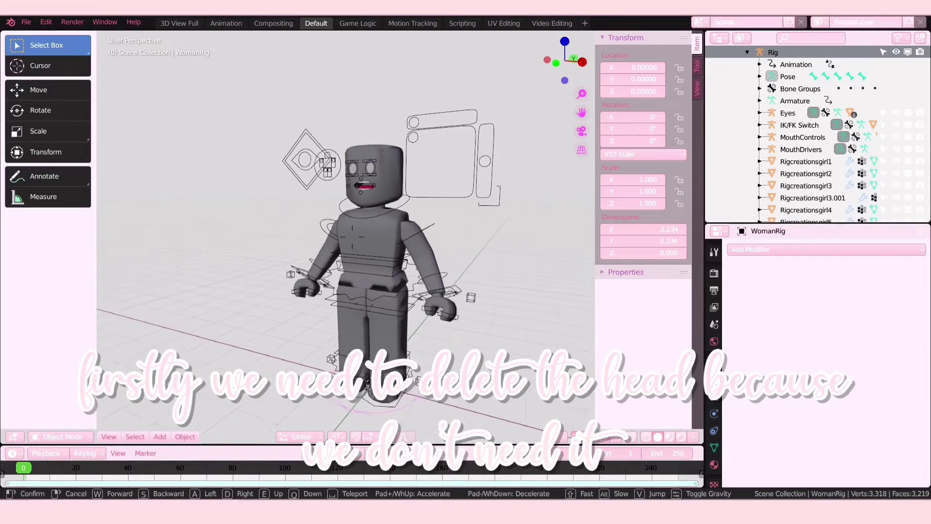
Step: Walk the view to face the rig, then box-select and delete its head objects
key("w")
key("a")
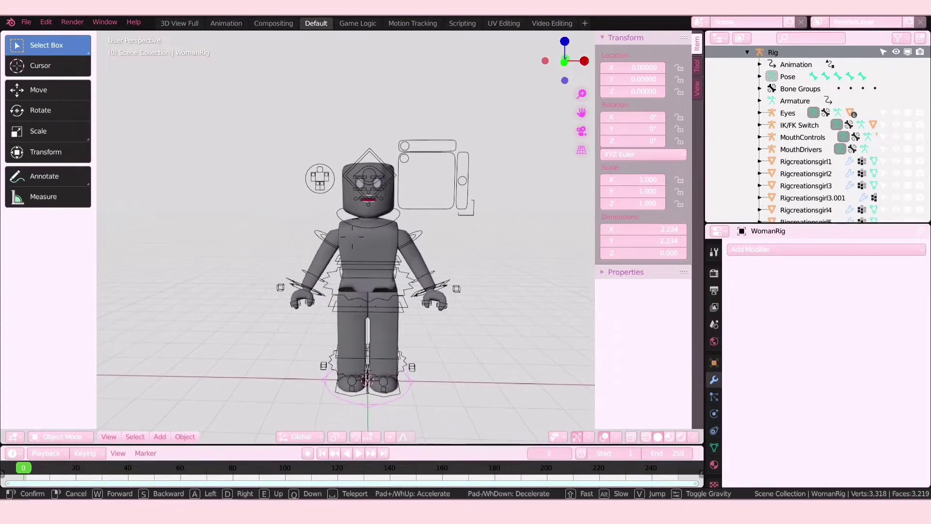
left_click(351, 219)
left_click_drag(332, 145, 355, 154)
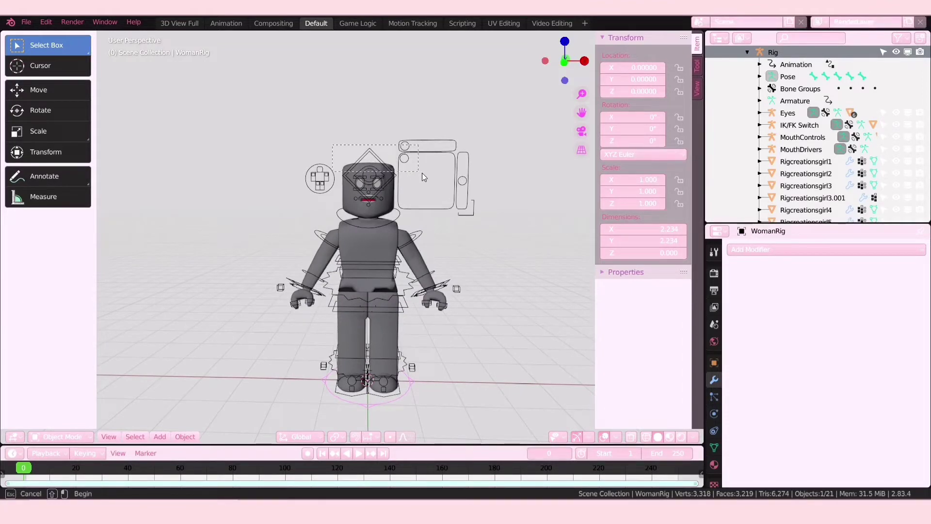
left_click_drag(422, 174, 519, 197)
key("x")
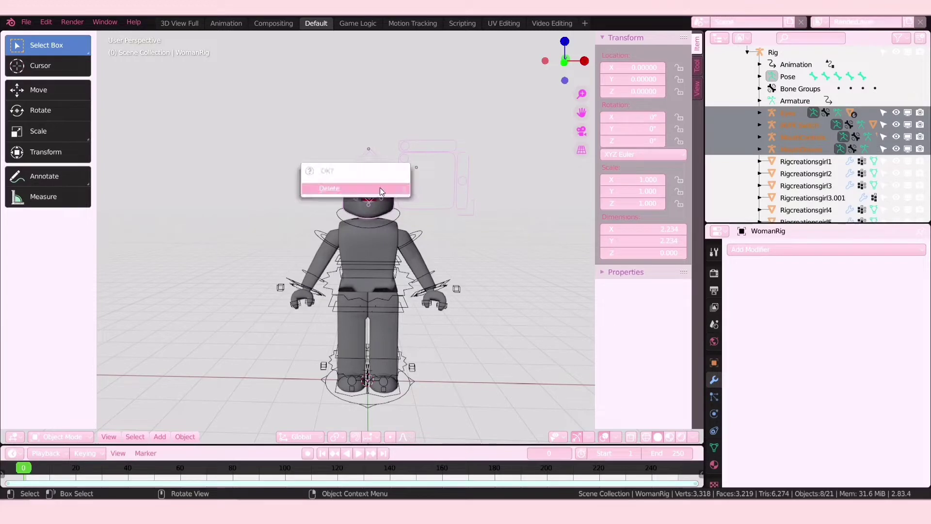
left_click(380, 187)
Step: Delete the leftover red mouth piece and the small piece at the neck
left_click_drag(403, 199, 403, 198)
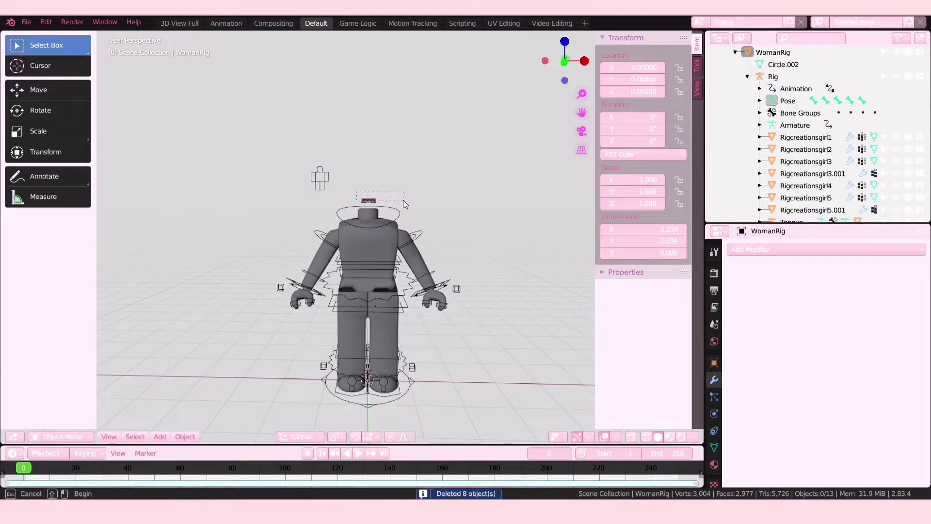
key("x")
left_click(381, 200)
left_click(377, 200)
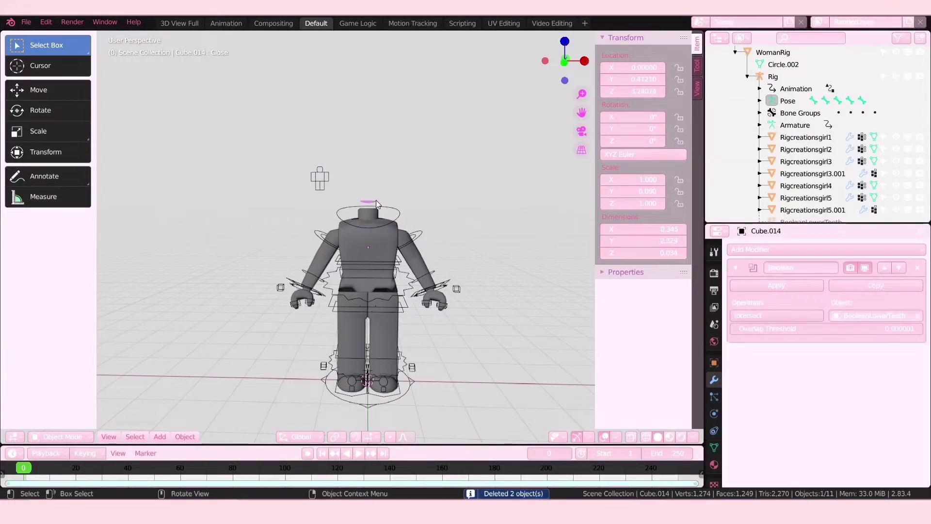
key("x")
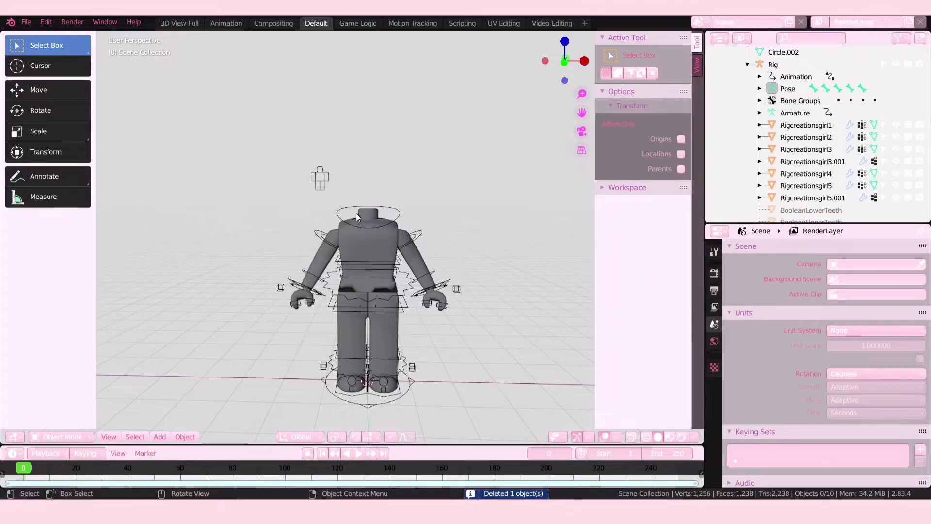
left_click(366, 238)
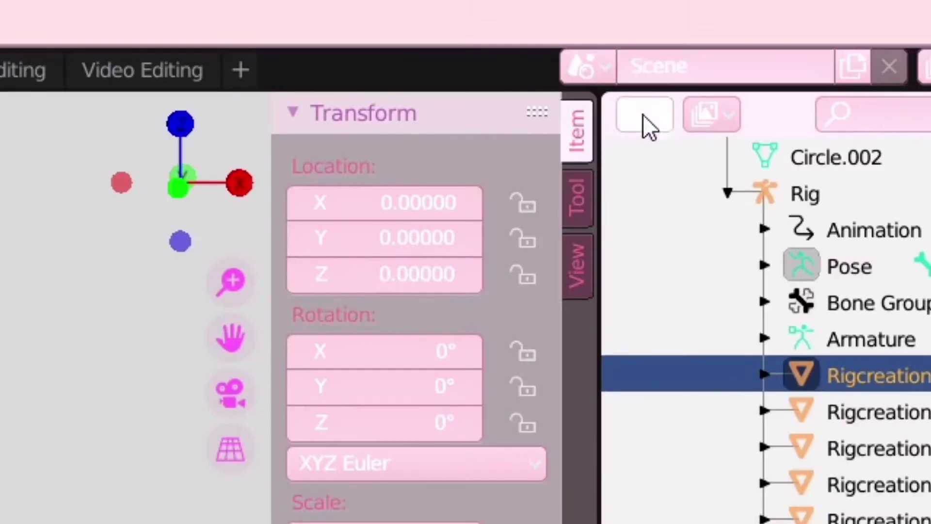
Step: Turn the outliner area into the Shader Editor and bring the Texture node into view
left_click(650, 117)
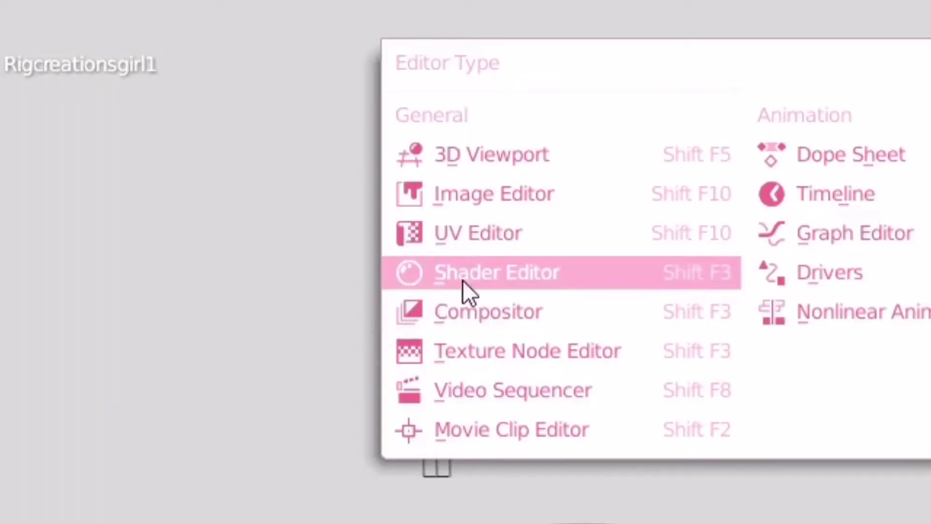
left_click(617, 272)
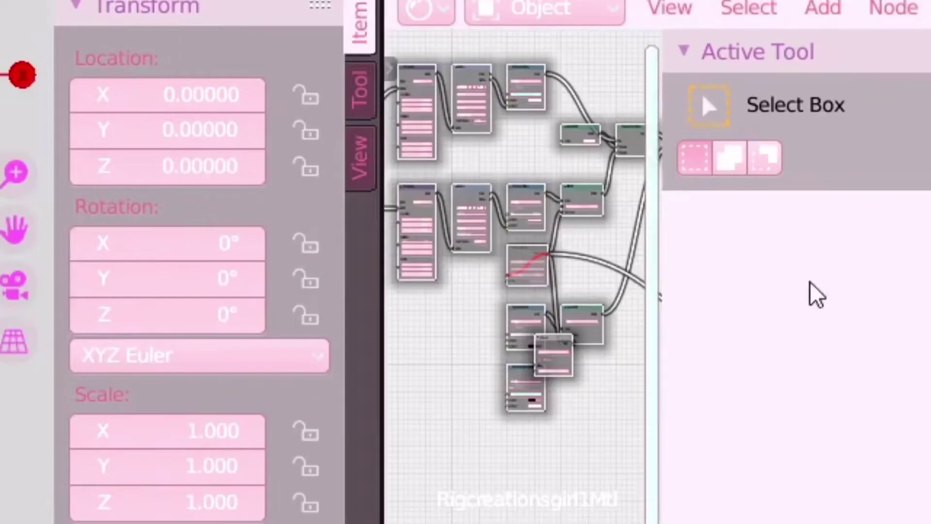
scroll(505, 184, "up", 2)
scroll(505, 185, "up", 3)
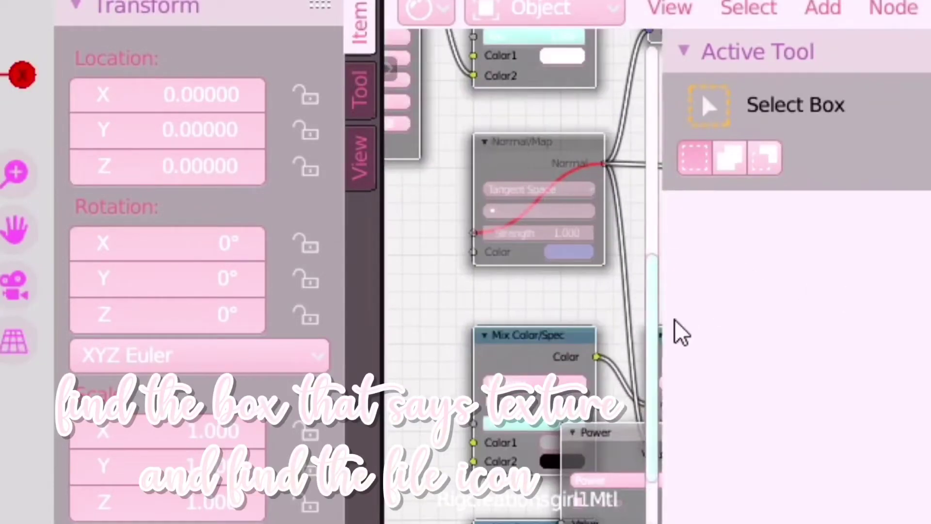
left_click_drag(657, 353, 665, 264)
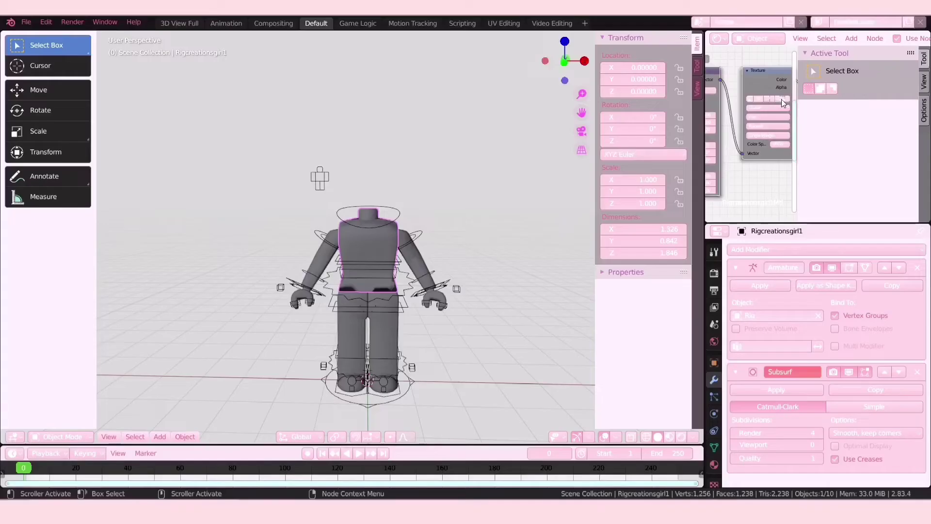
Step: Load the avatar's main texture PNG from the personal gfx avatars folder into the Texture node
left_click(782, 99)
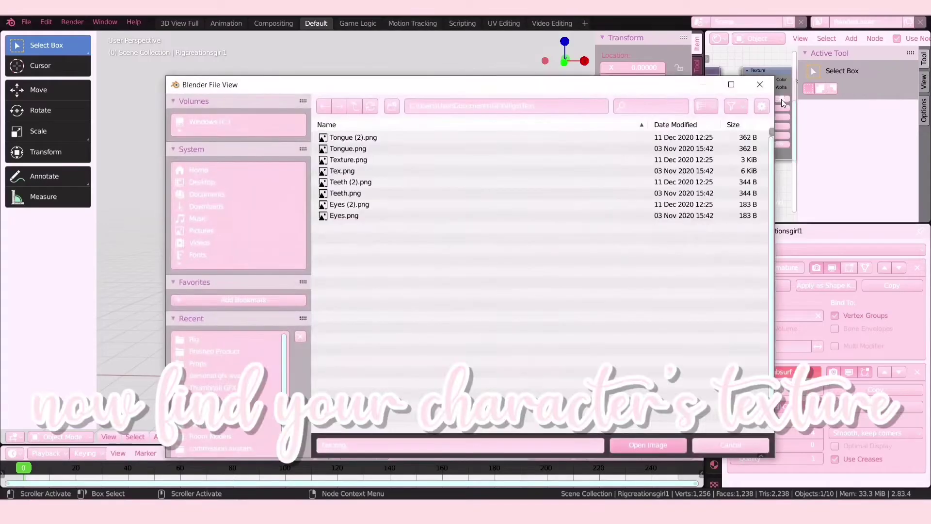
left_click(267, 375)
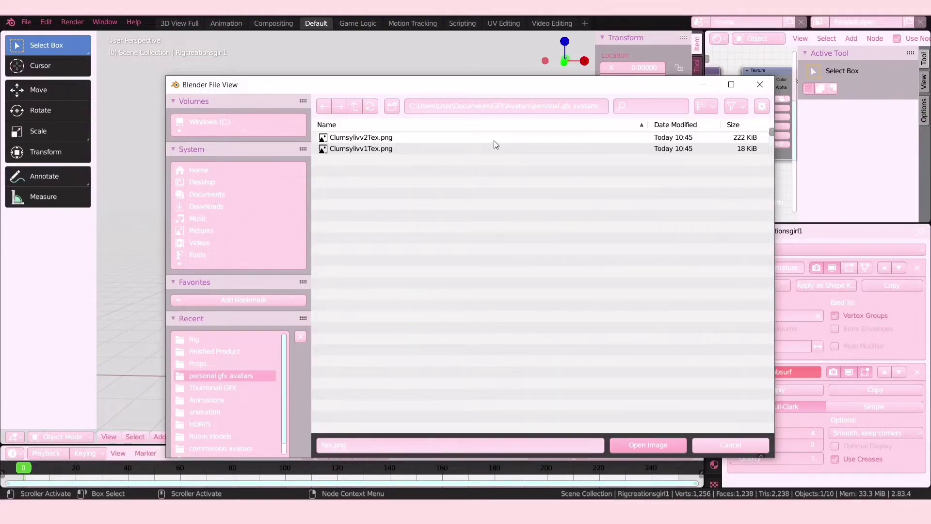
left_click(494, 140)
left_click(641, 444)
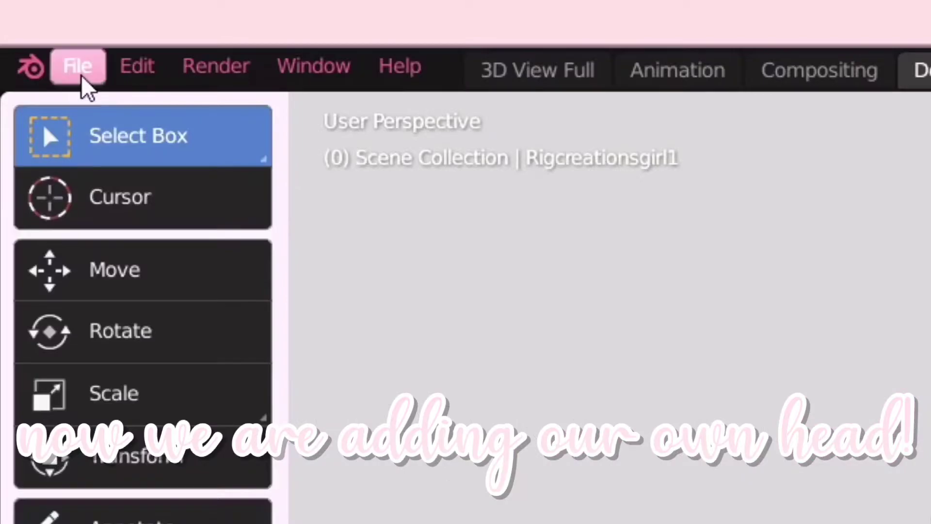
left_click(25, 21)
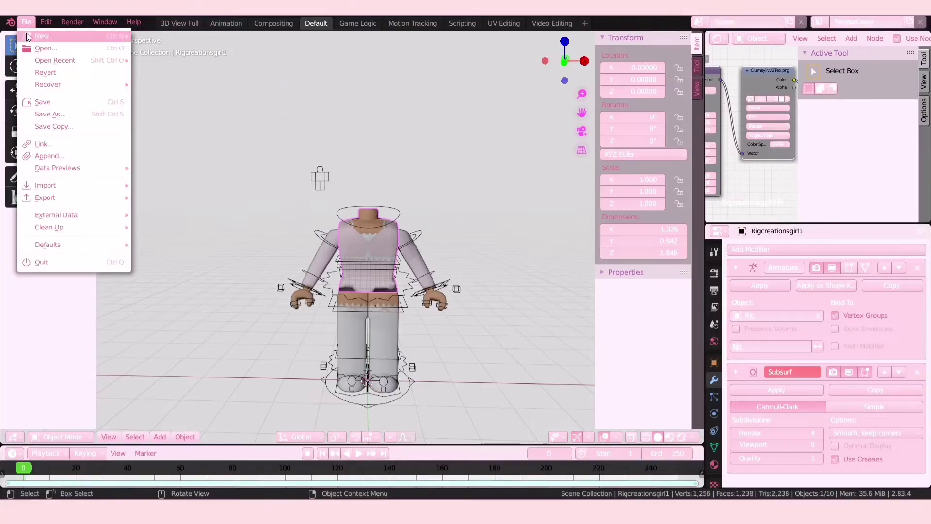
mouse_move(124, 140)
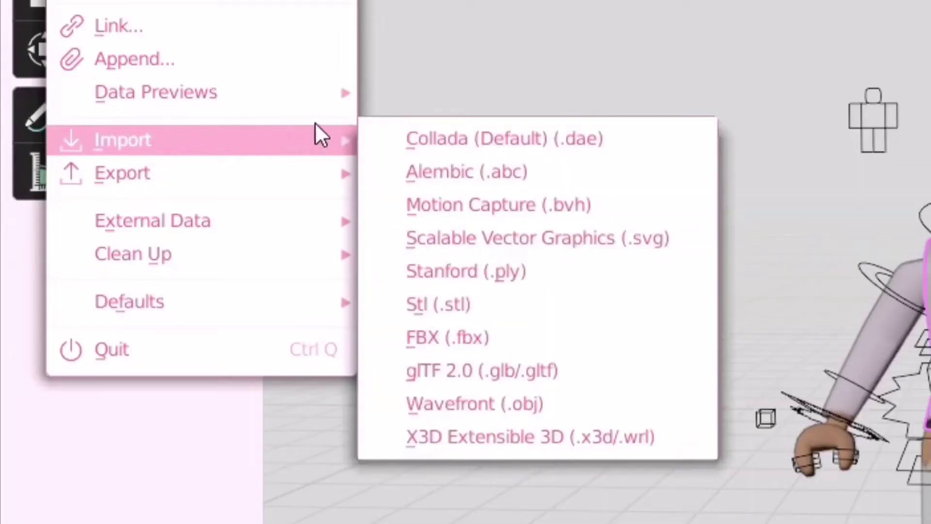
left_click(514, 401)
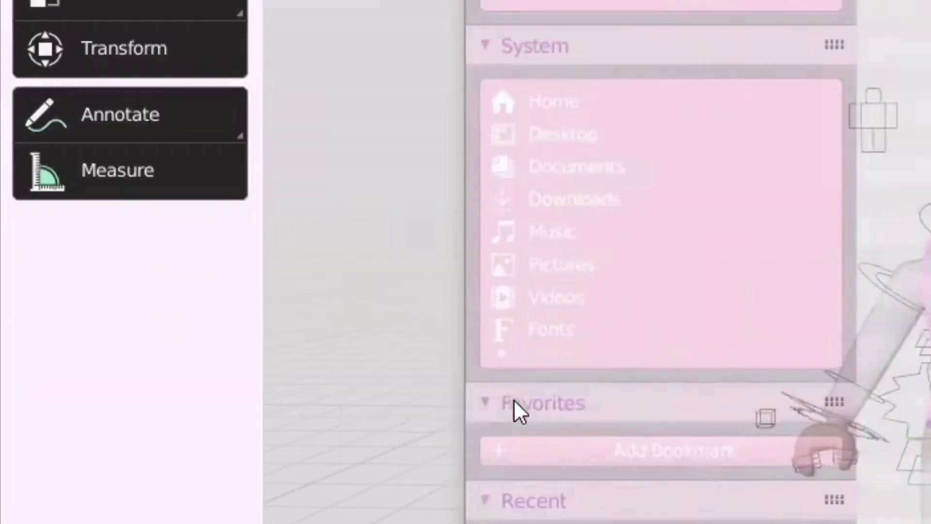
left_click(204, 338)
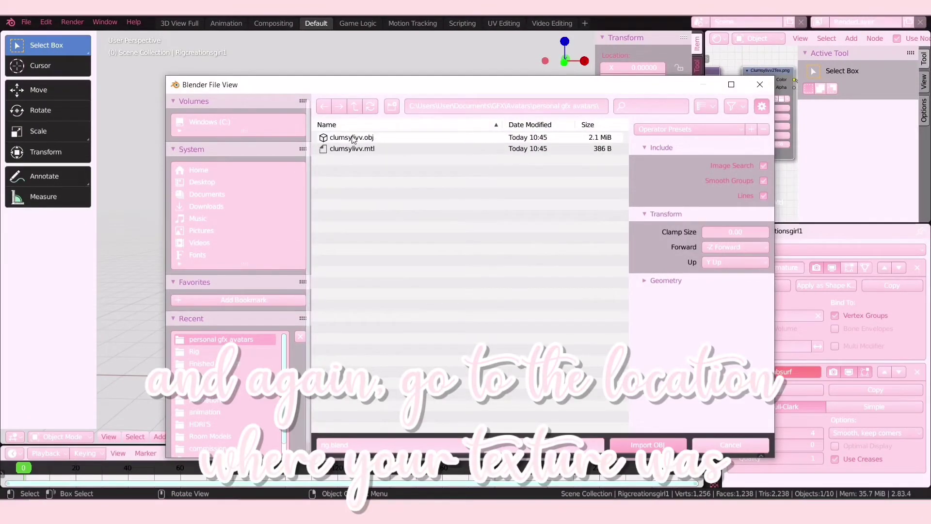
left_click(388, 137)
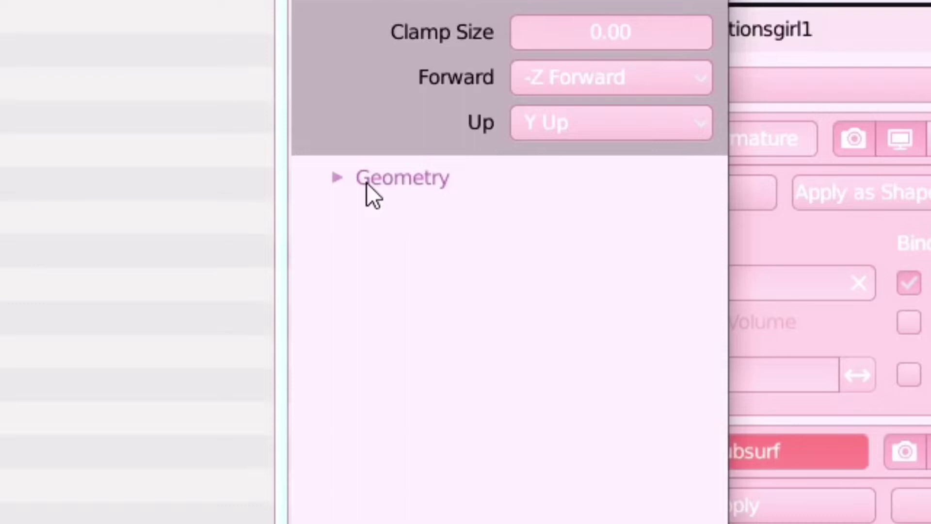
left_click(654, 282)
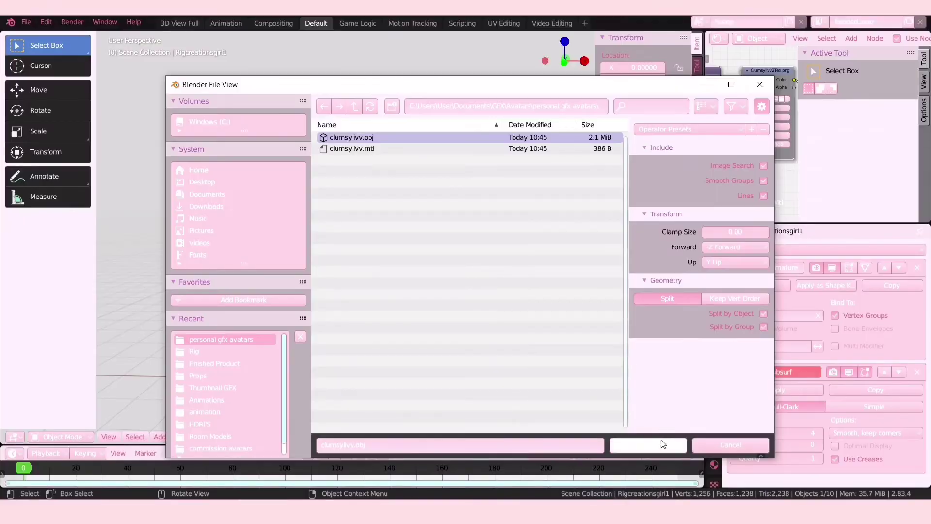
left_click(661, 443)
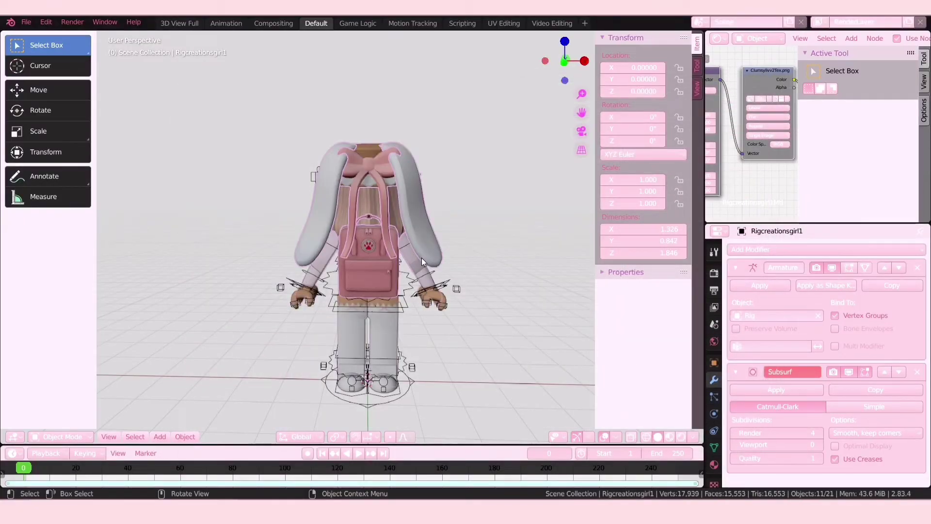
Step: Select and delete the imported avatar's body and limbs
key("shift+grave")
key("w")
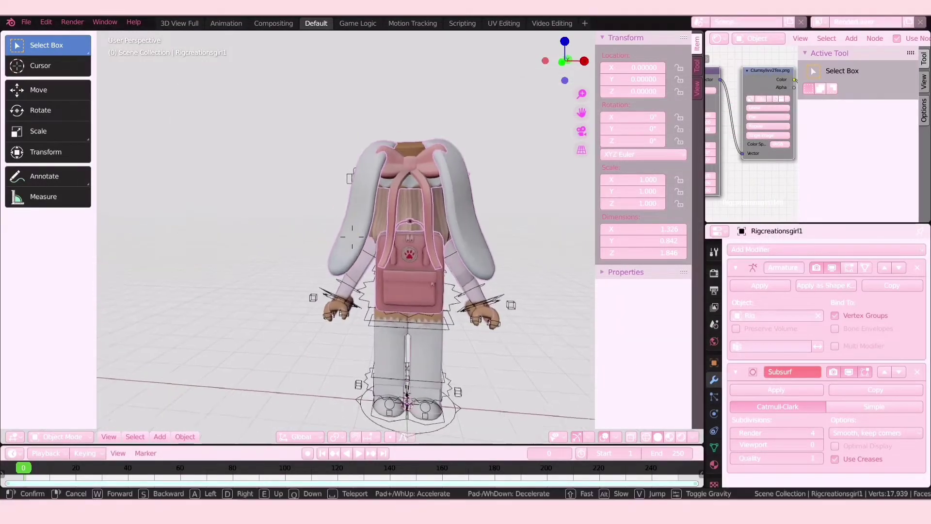
key("s")
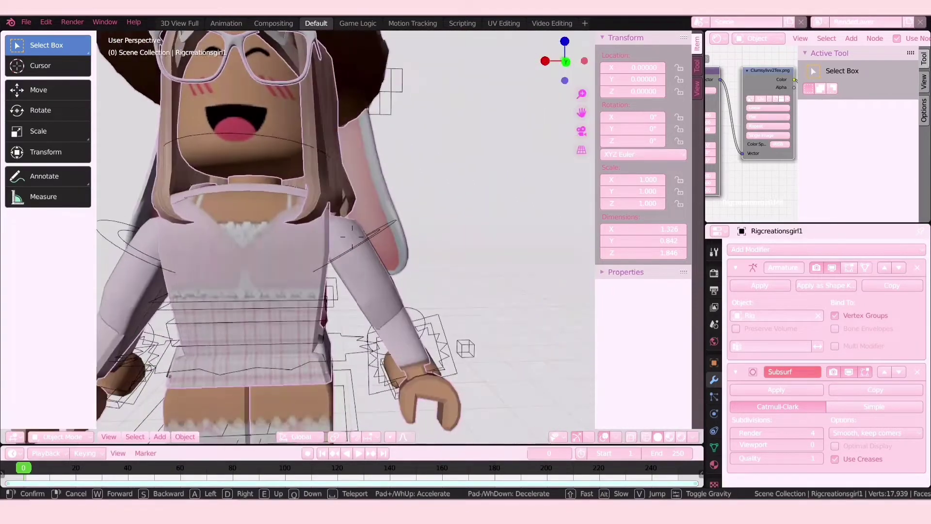
key("w")
key("s")
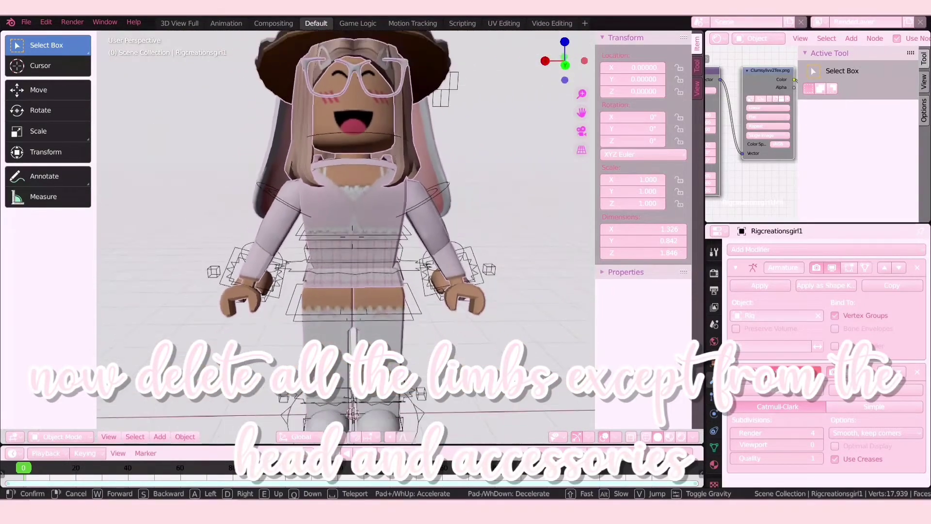
left_click(352, 237)
left_click(254, 286)
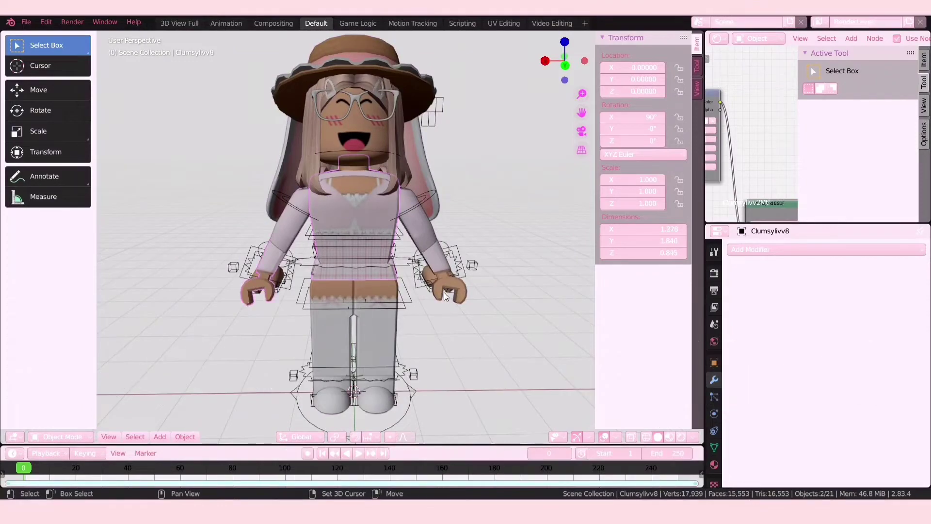
key("KP_Decimal")
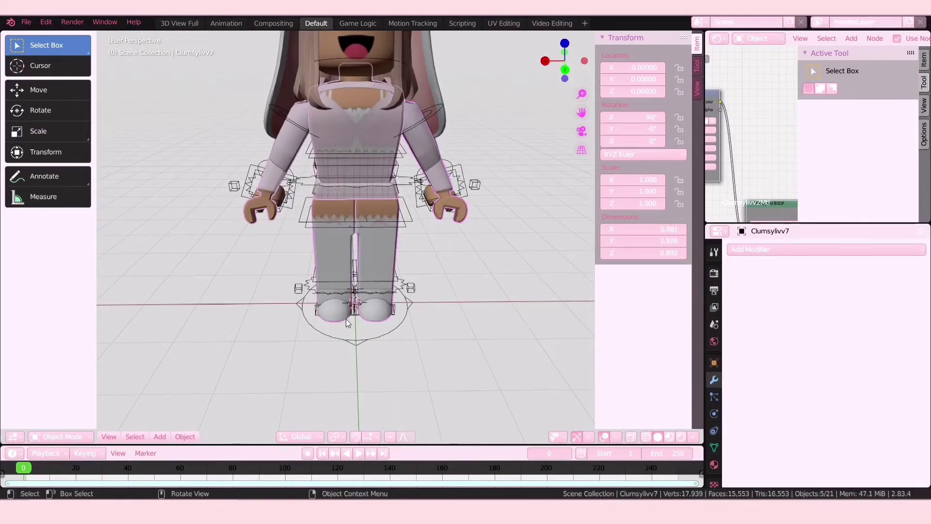
key("Delete")
Step: Back in Object Mode, delete the leftover body piece below the head
key("shift+grave")
key("w")
left_click(352, 246)
left_click(397, 225)
key("ctrl+Tab")
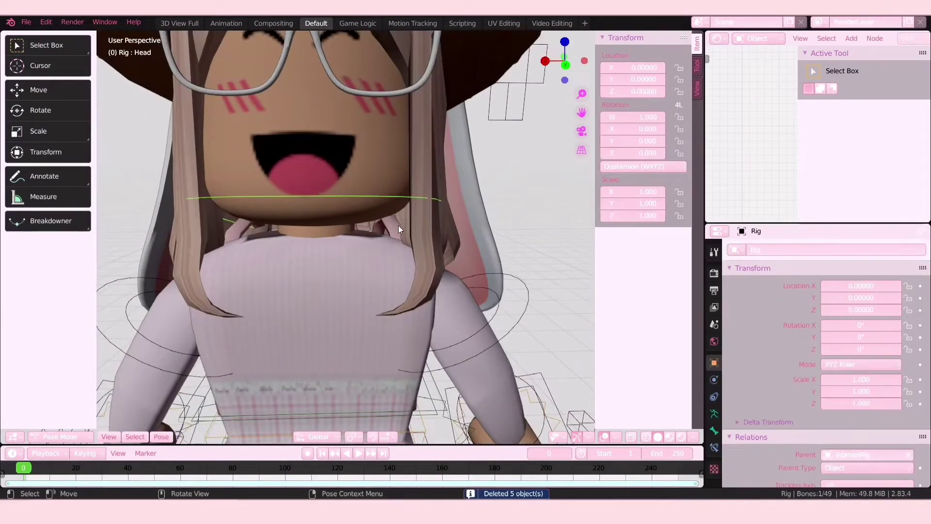
left_click(51, 436)
key("Delete")
Step: Select the imported head together with its glasses, hair and hat
key("shift+grave")
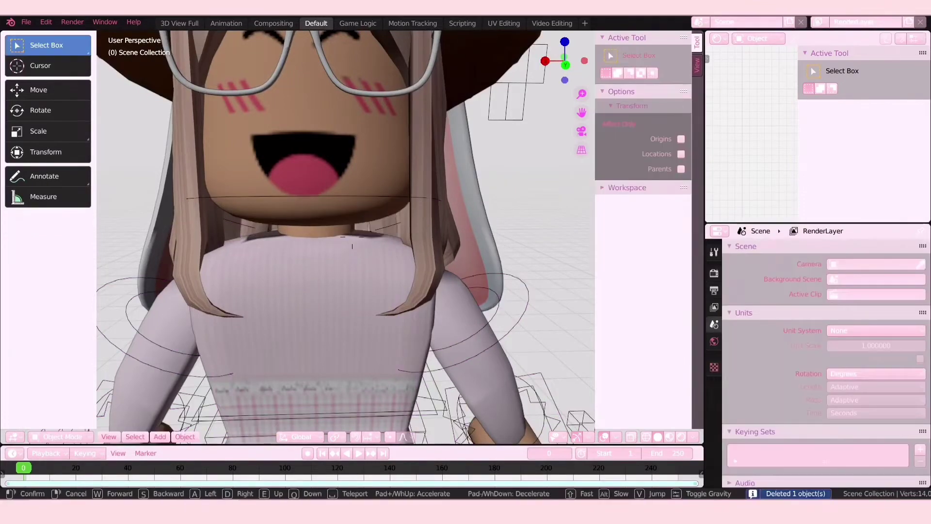
key("s")
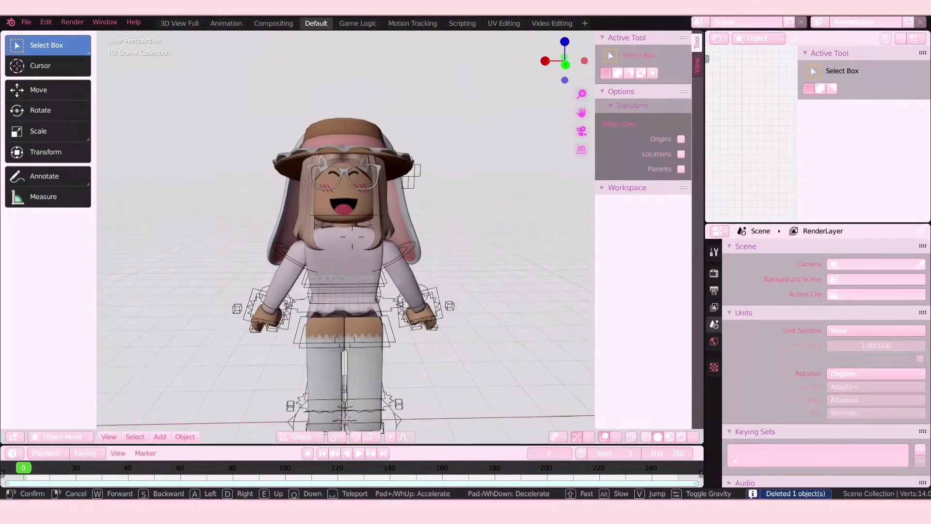
left_click(352, 237)
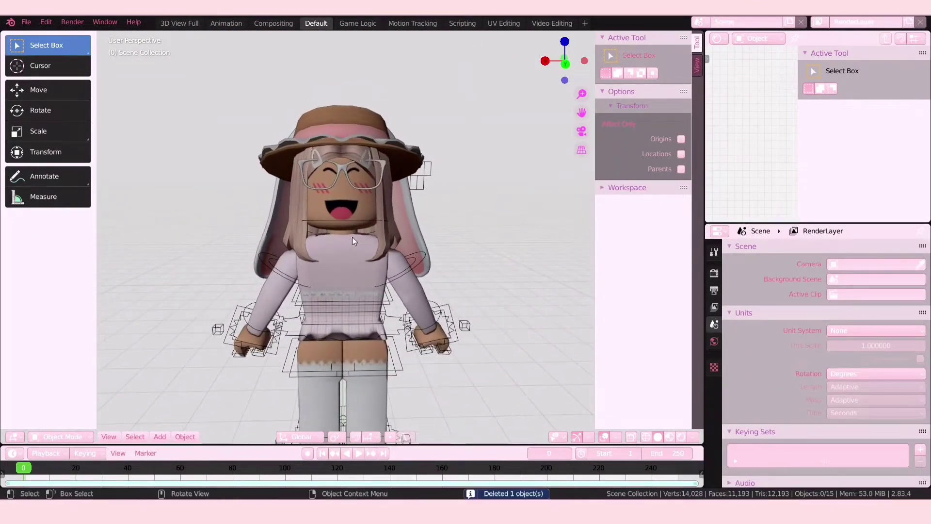
left_click(340, 198)
left_click(336, 162, "shift")
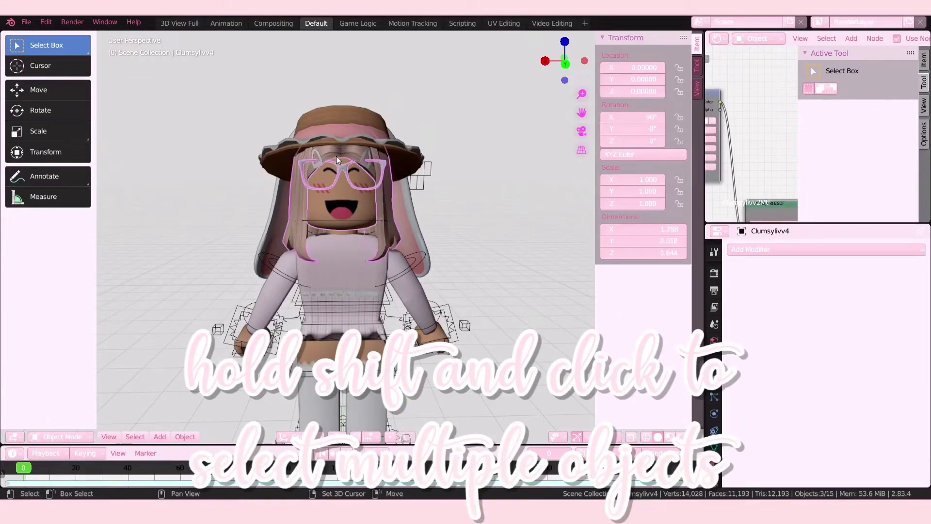
left_click(336, 137, "shift")
left_click(390, 132, "shift")
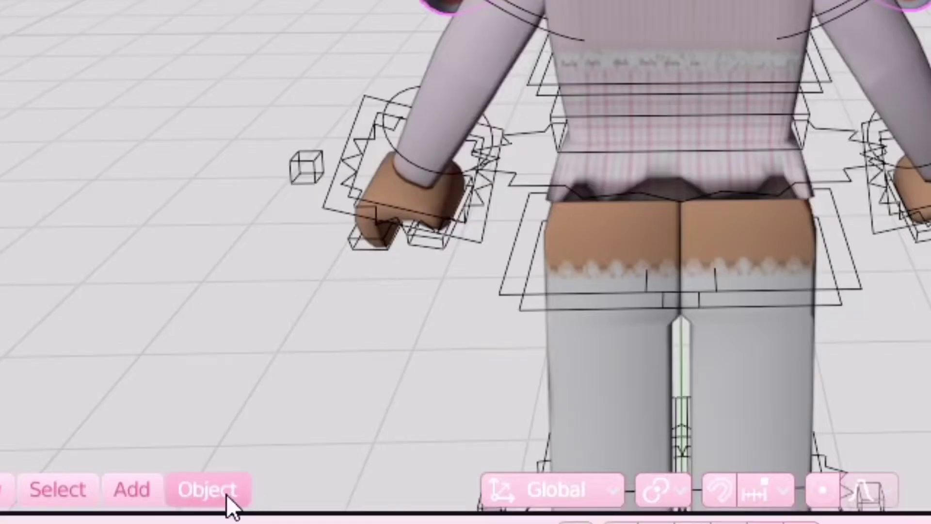
Step: Join the head, glasses, hair and hat into one object and set its origin to geometry
left_click(205, 490)
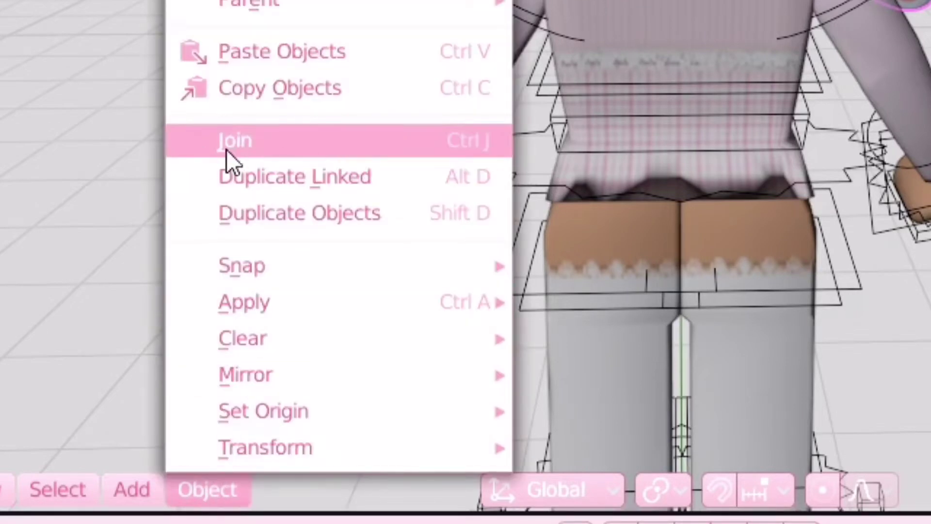
left_click(334, 148)
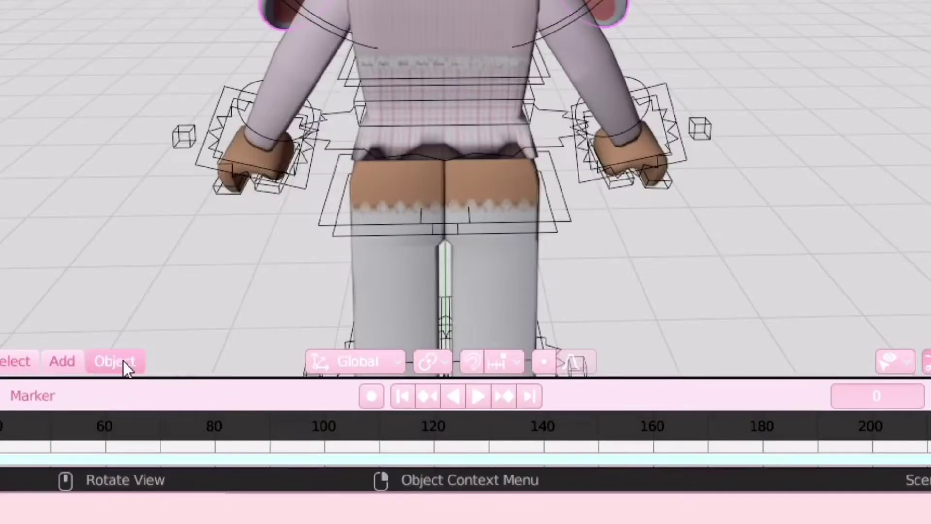
left_click(123, 360)
mouse_move(153, 307)
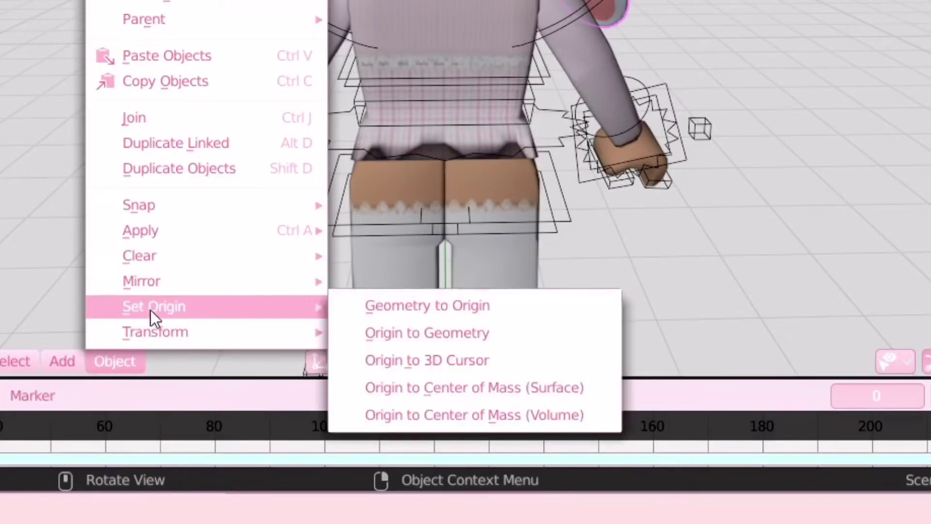
left_click(467, 328)
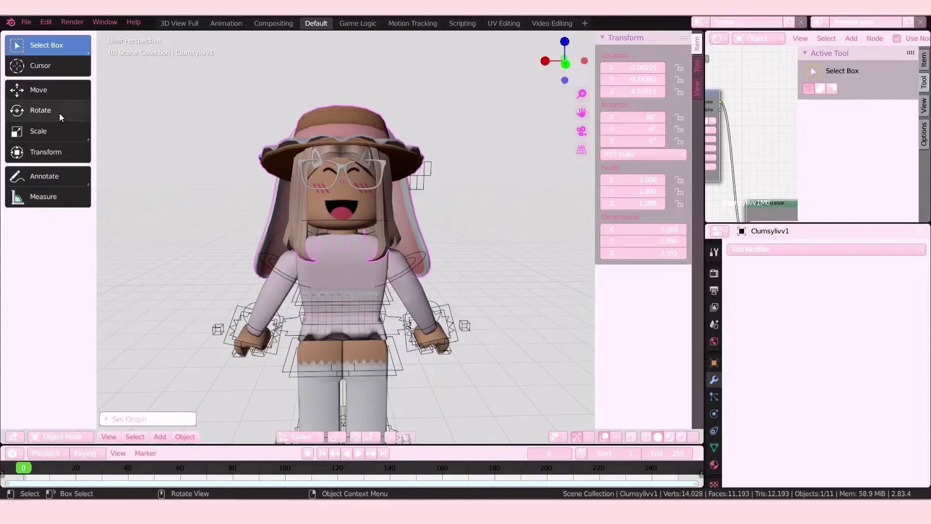
left_click(60, 113)
Step: Rotate the joined head 180° about Z so it faces the same way as the rig
mouse_move(368, 183)
left_mouse_down()
mouse_move(242, 136)
mouse_move(228, 201)
left_mouse_up()
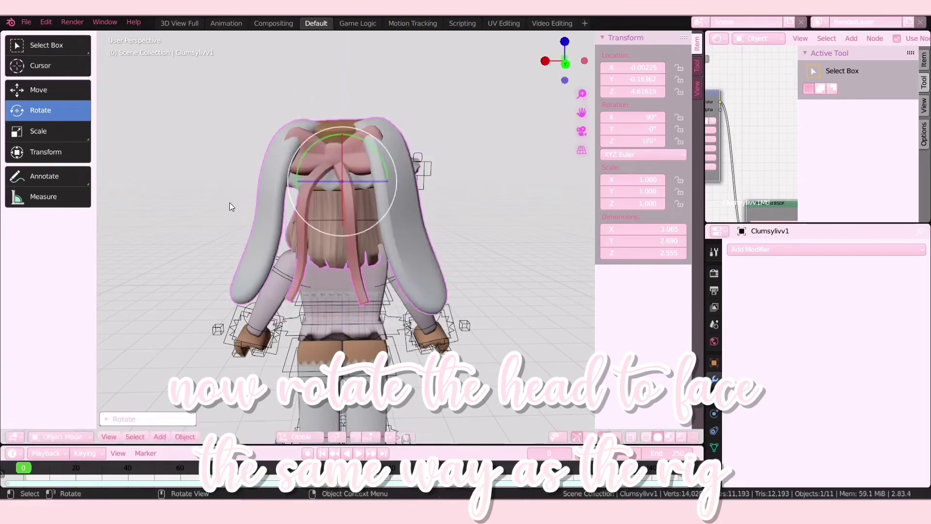
left_click(191, 418)
left_click(217, 376)
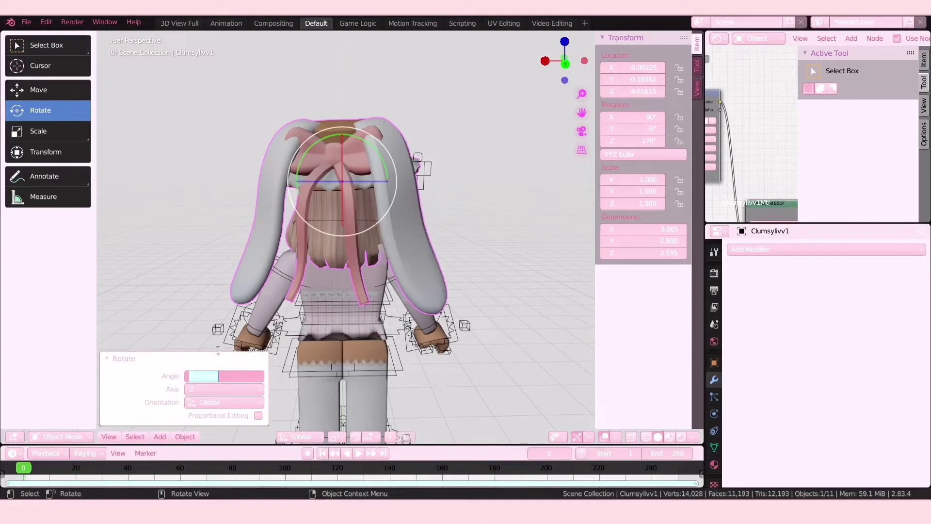
type("180")
key("Return")
key("shift+grave")
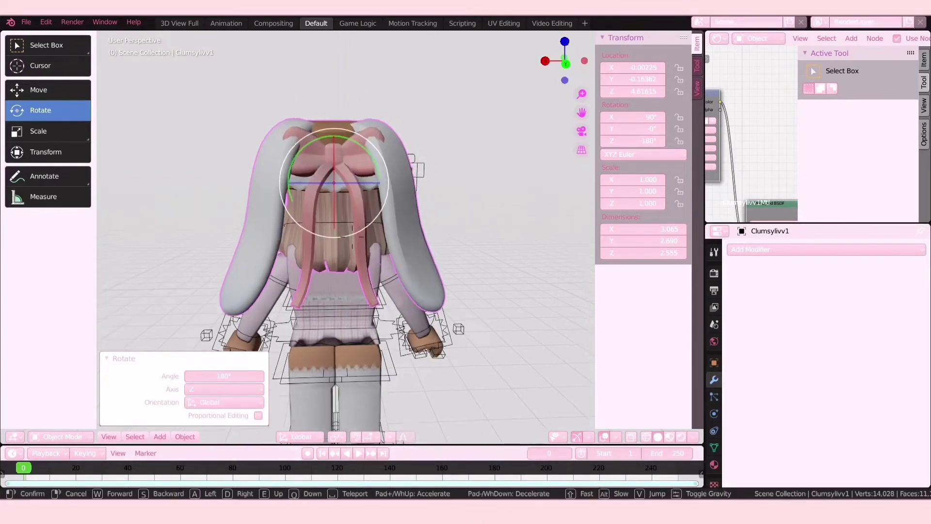
key("s")
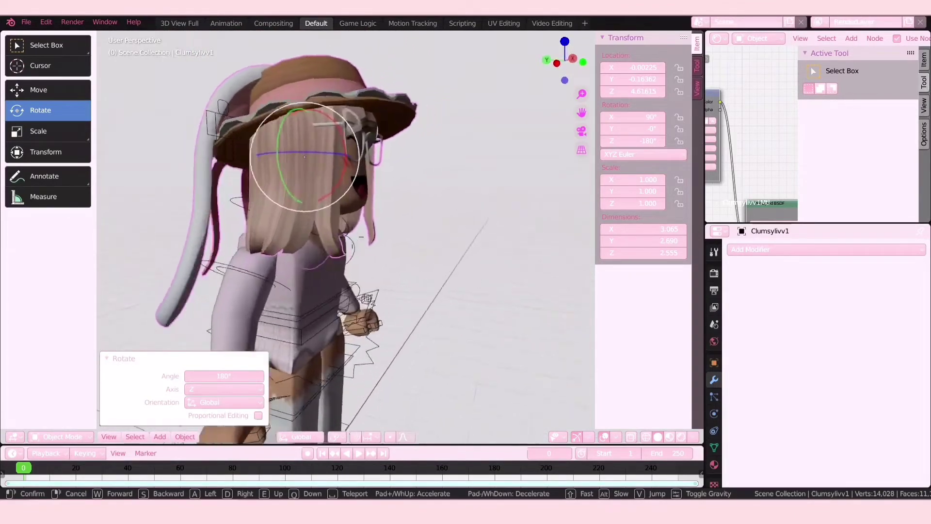
key("Return")
Step: Move the head 0.3223 along Y so it sits on the rig's body
left_click(35, 90)
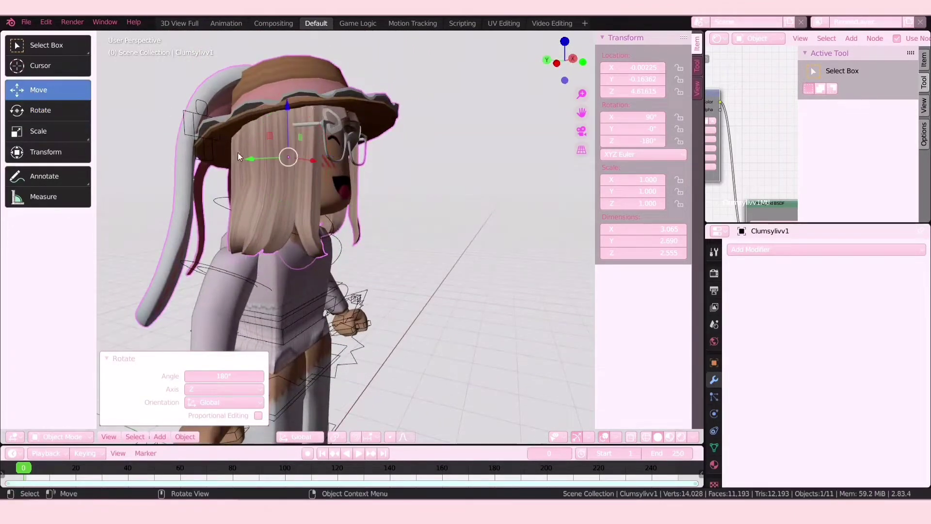
left_click_drag(255, 158, 233, 176)
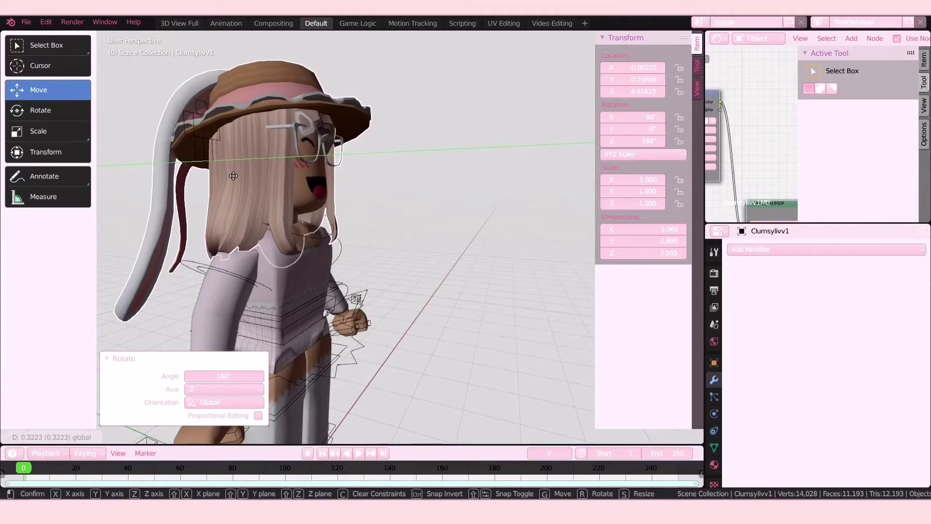
left_click(234, 175)
key("shift+grave")
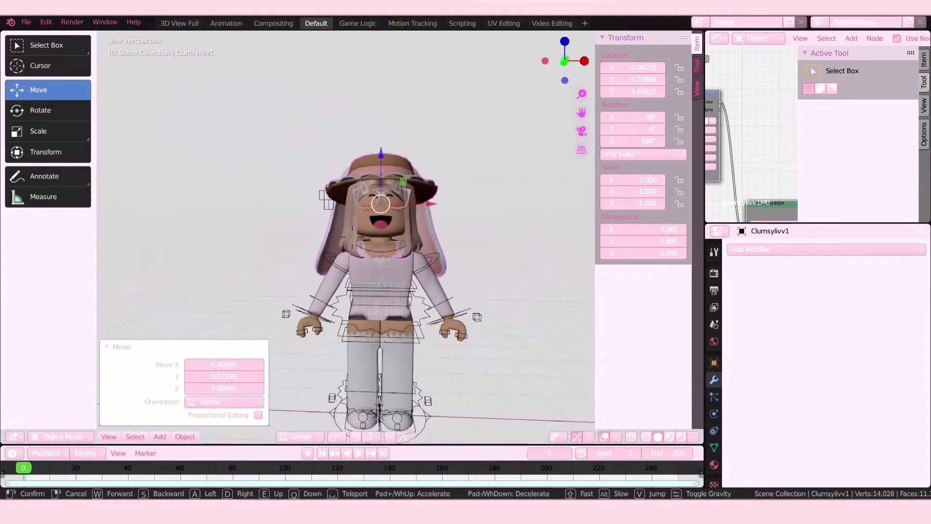
key("s")
left_click(405, 175)
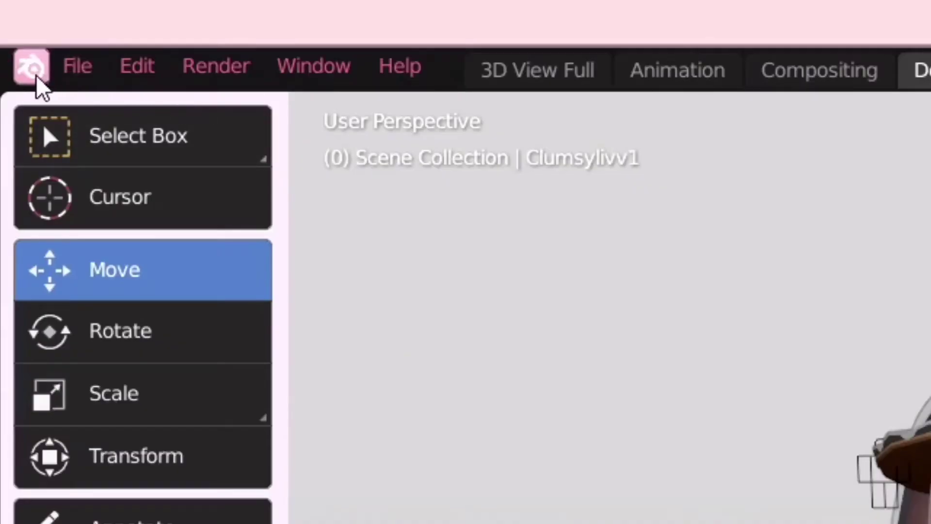
Step: Import piano room thingy.obj from Documents > GFX > Room Models as a Wavefront OBJ
left_click(67, 73)
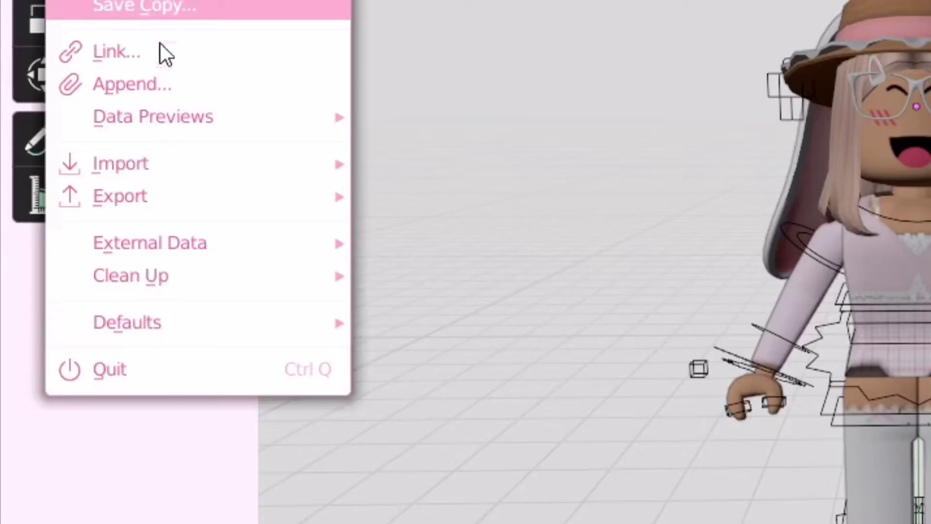
mouse_move(121, 164)
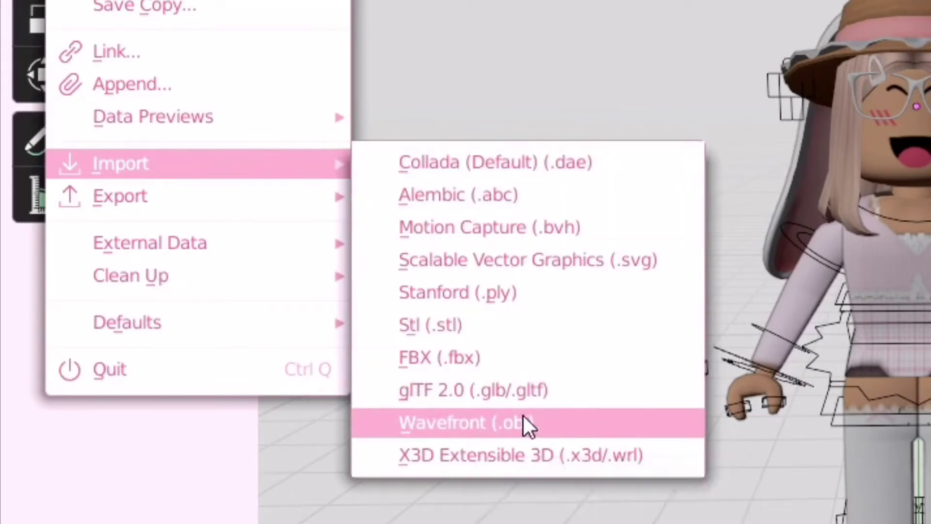
left_click(524, 418)
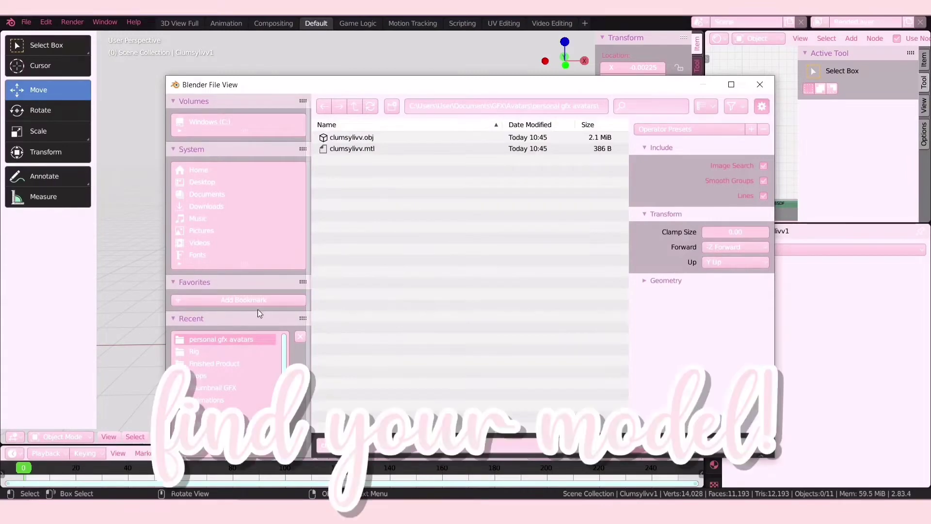
left_click(218, 194)
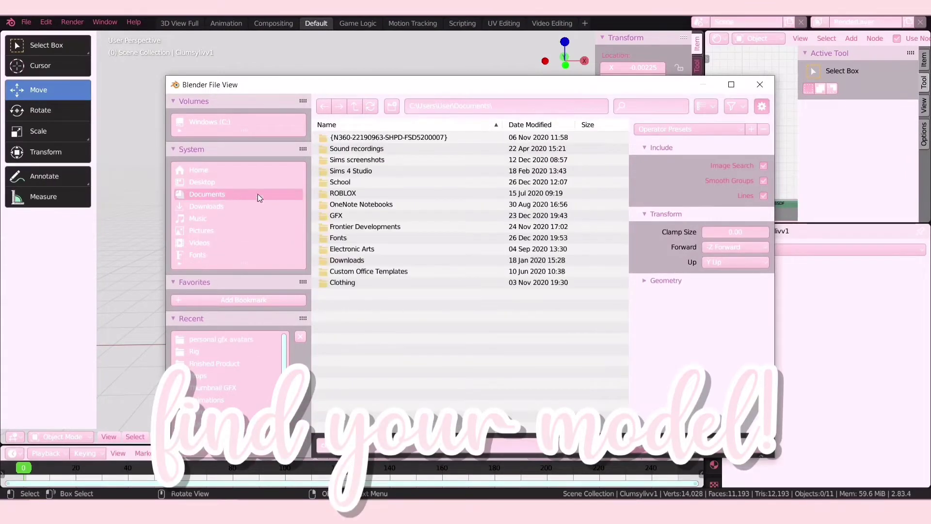
double_click(342, 217)
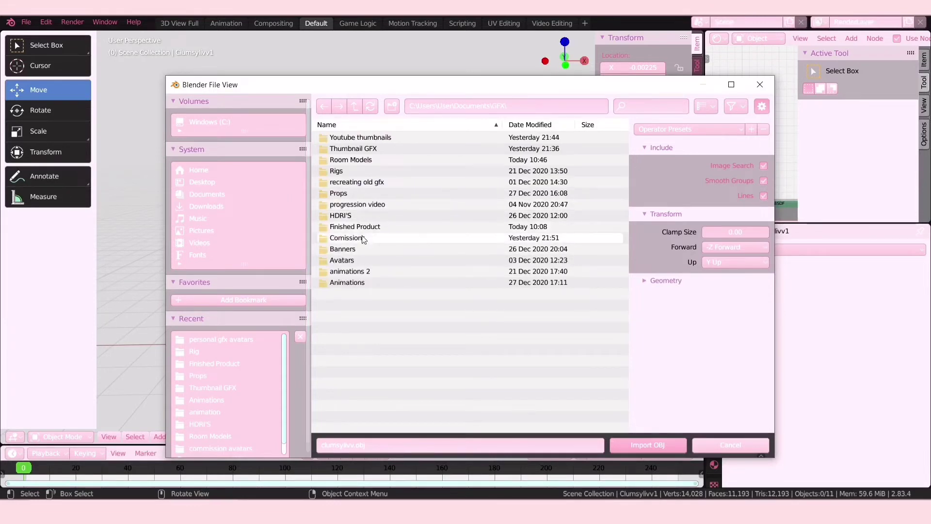
double_click(366, 162)
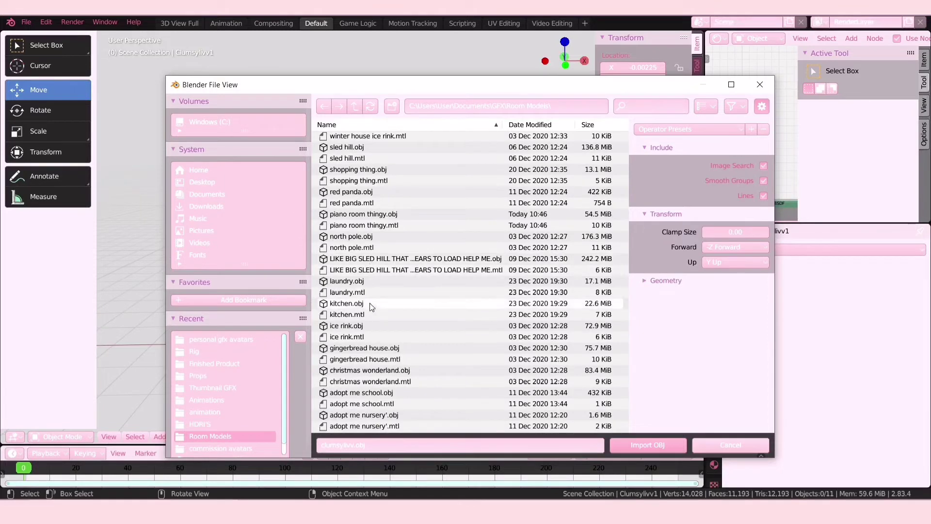
scroll(374, 271, "up", 2)
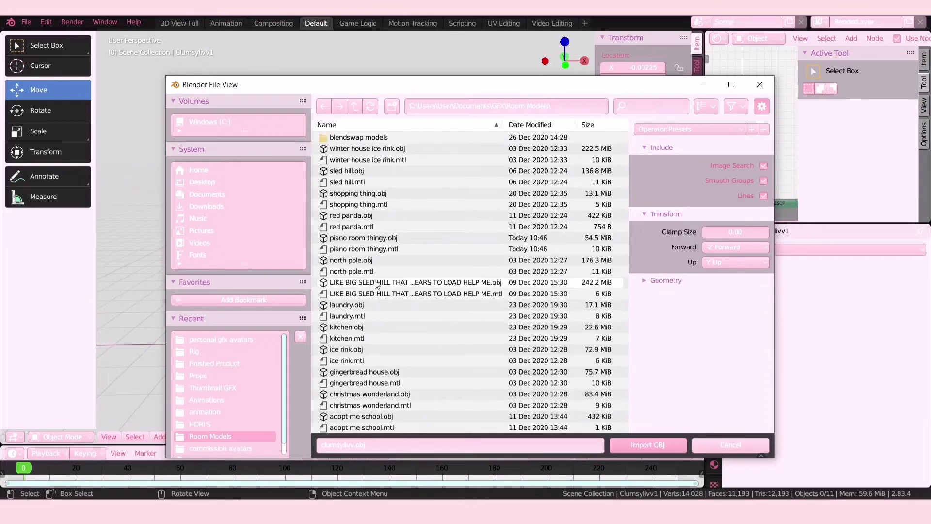
left_click(385, 243)
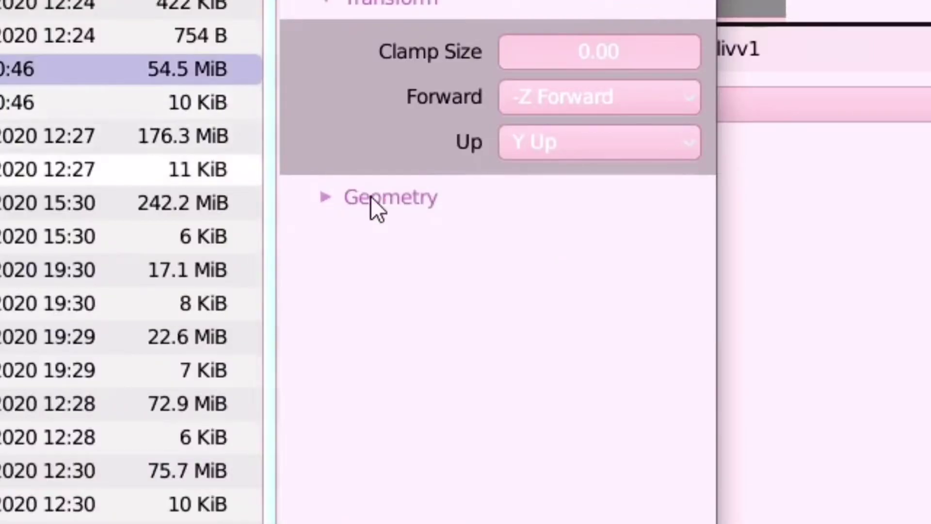
left_click(371, 196)
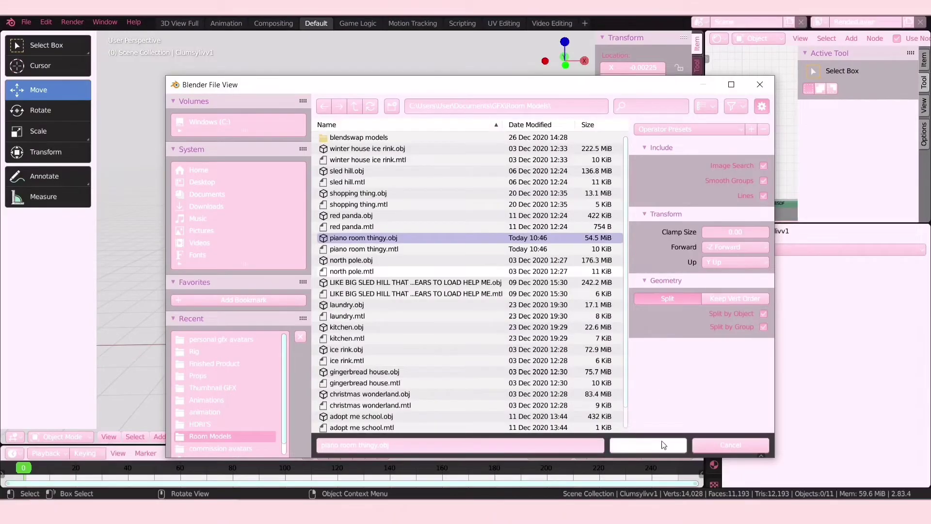
left_click(662, 442)
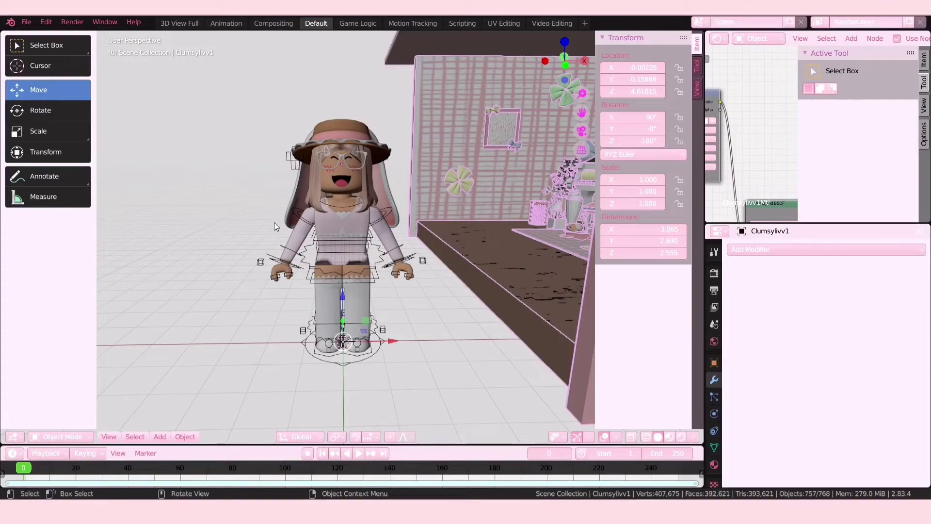
Step: Set the imported objects' origins to their own geometry
key("shift+grave")
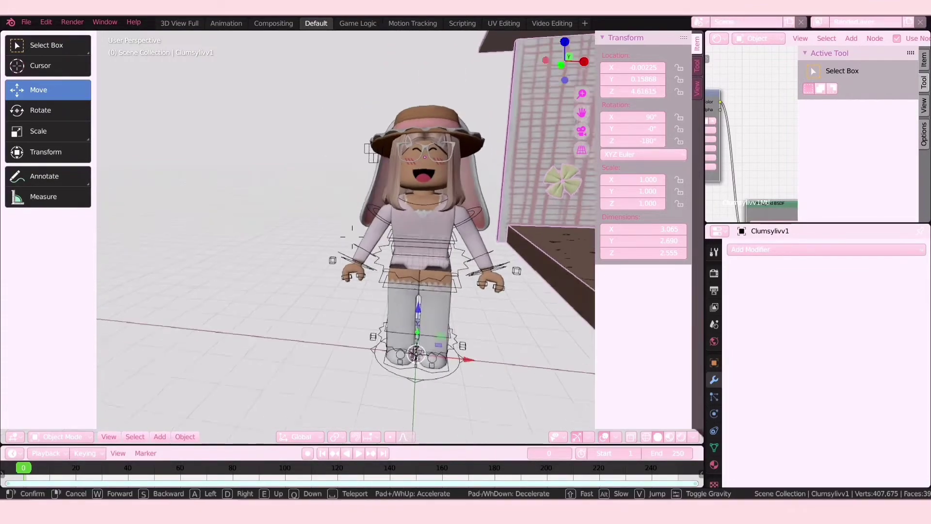
key("s")
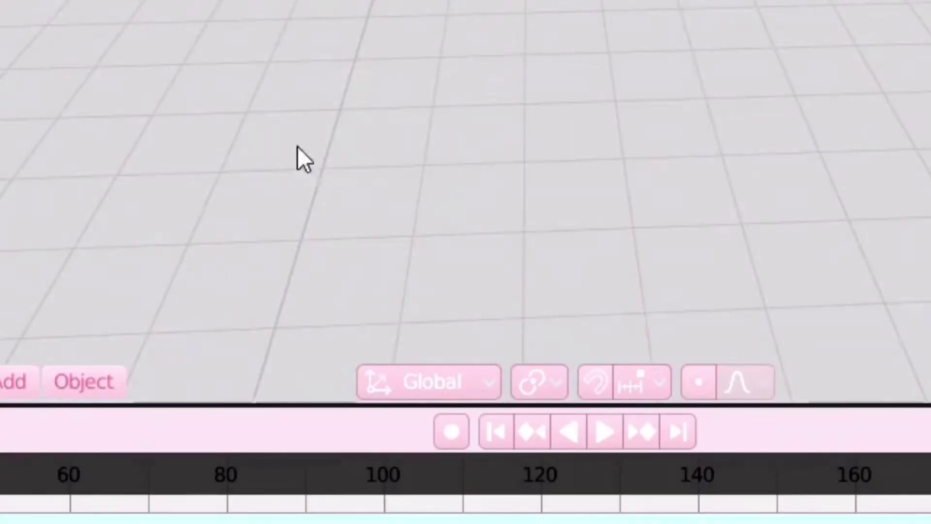
left_click(113, 376)
mouse_move(140, 304)
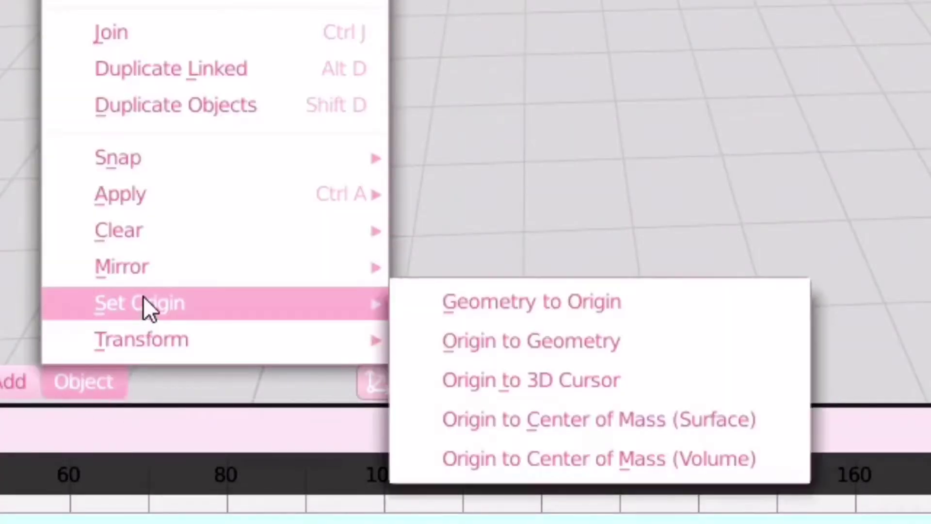
left_click(479, 340)
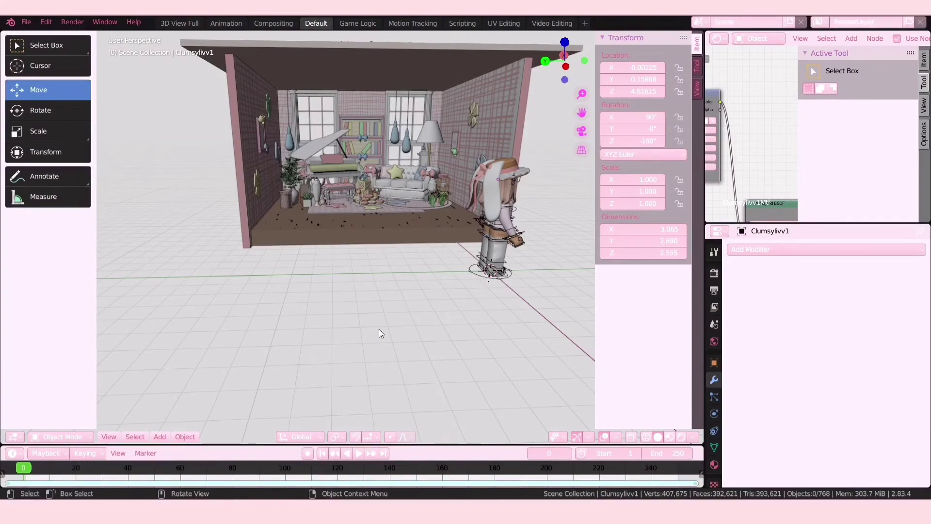
Step: Walk the view up to the character and select its Rig armature
key("shift+grave")
key("w")
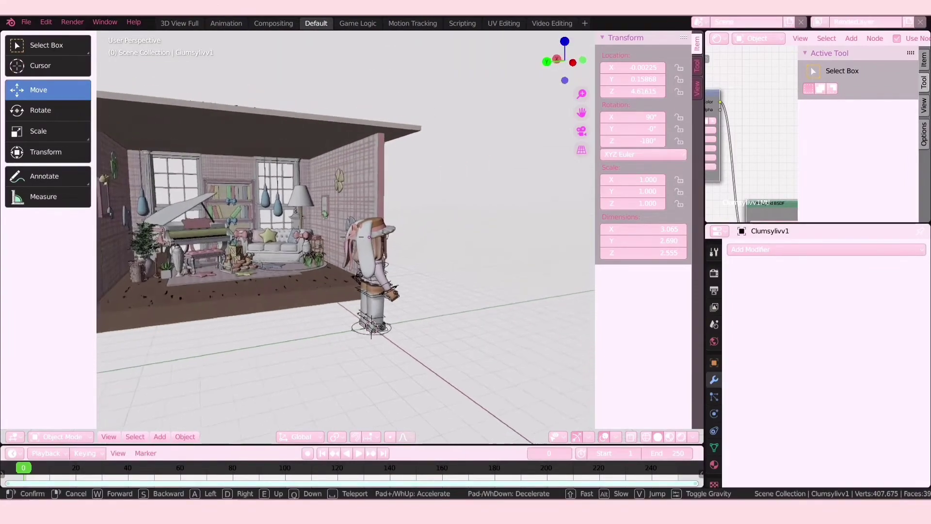
key("d")
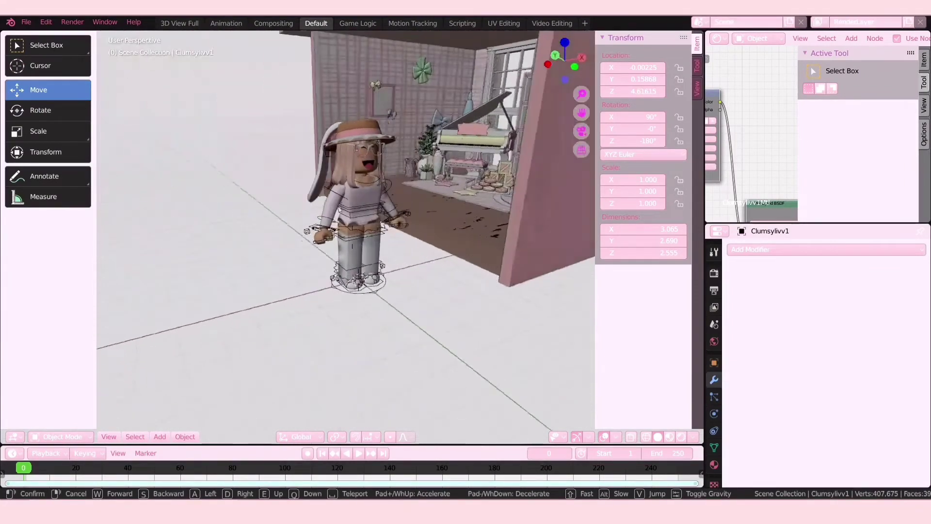
key("w")
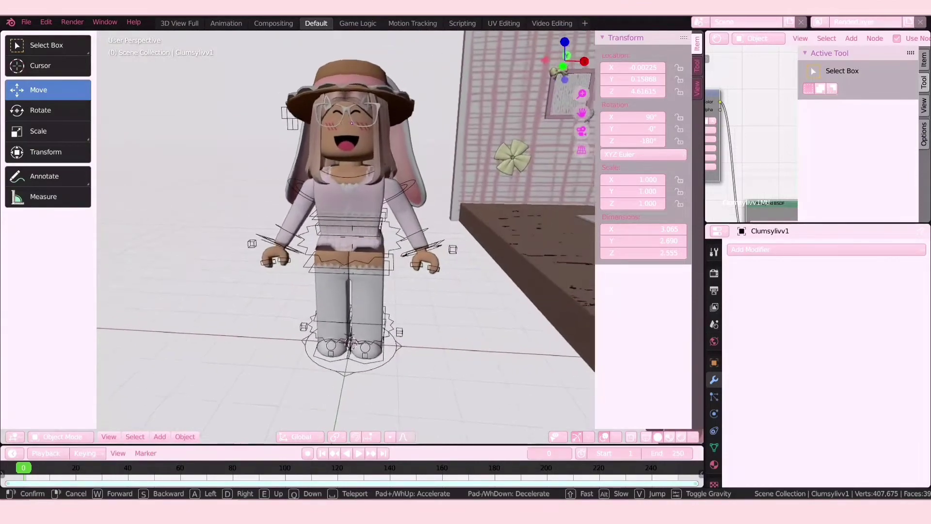
left_click(364, 208)
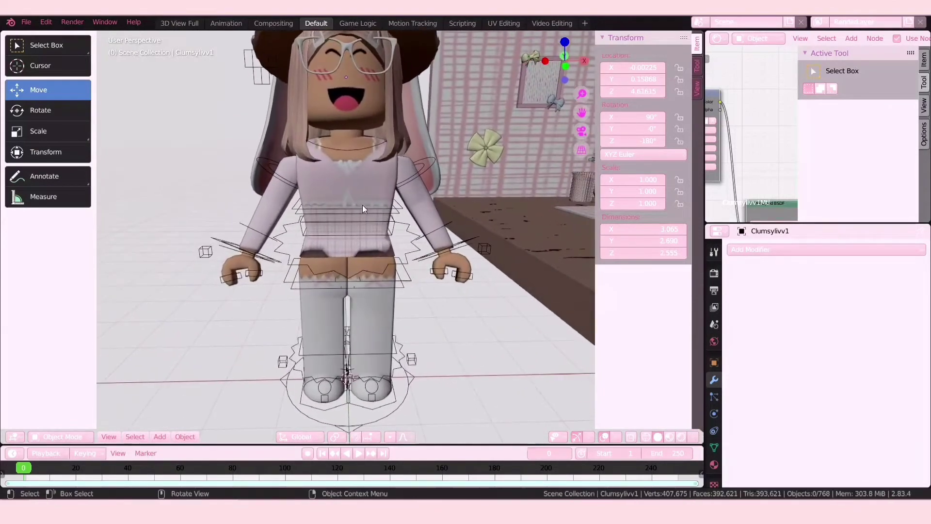
left_click(430, 162)
left_click(438, 159)
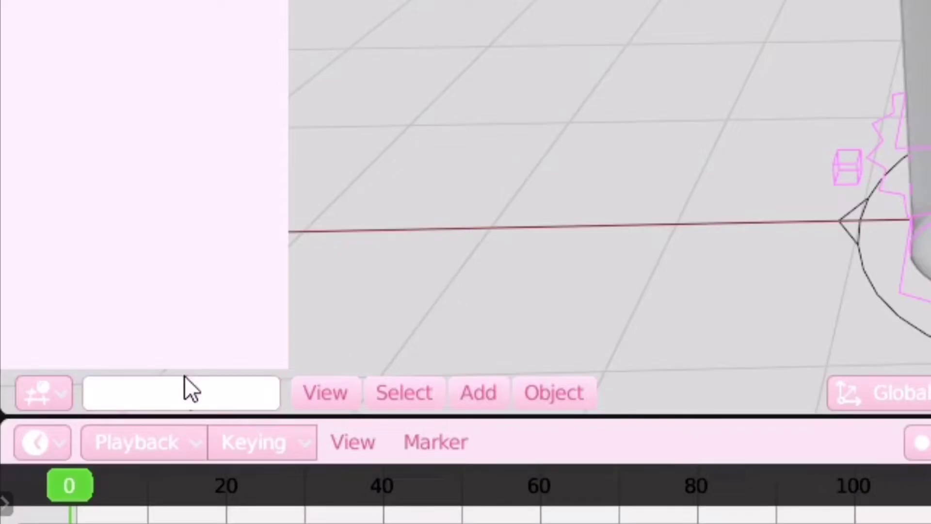
Step: In Pose Mode, rotate the character's forearm bone about 89.8°
left_click(63, 435)
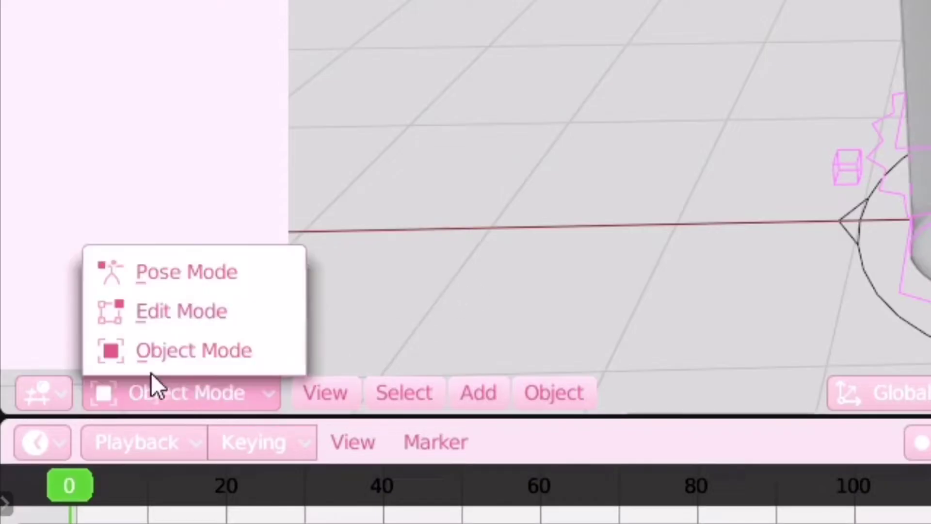
left_click(196, 274)
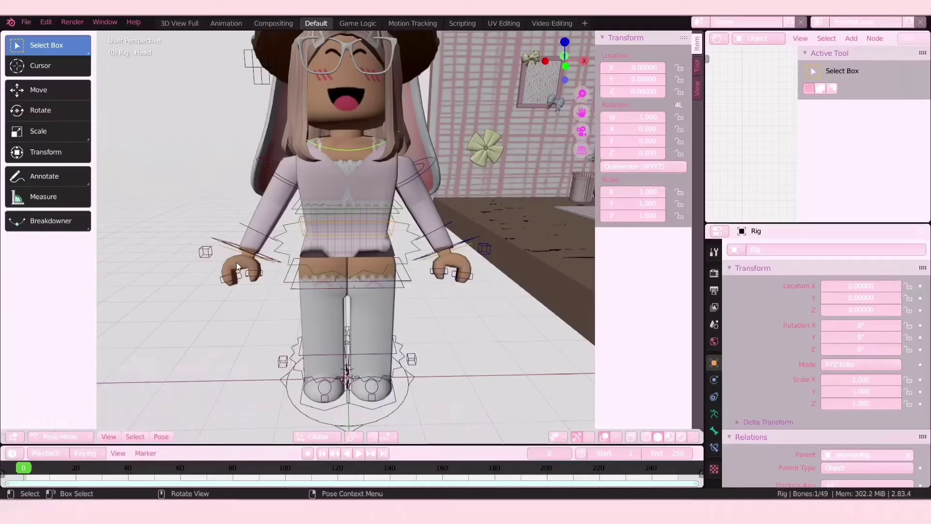
left_click(444, 230)
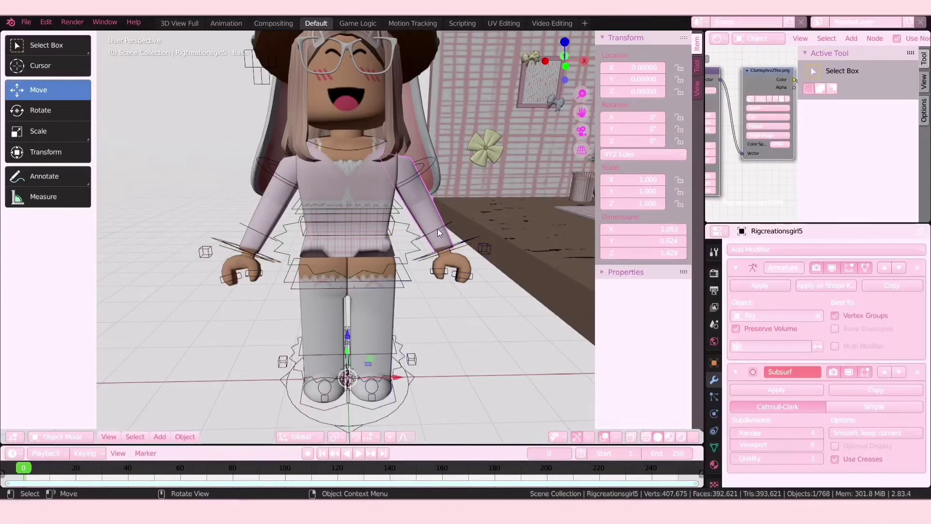
left_click(19, 111)
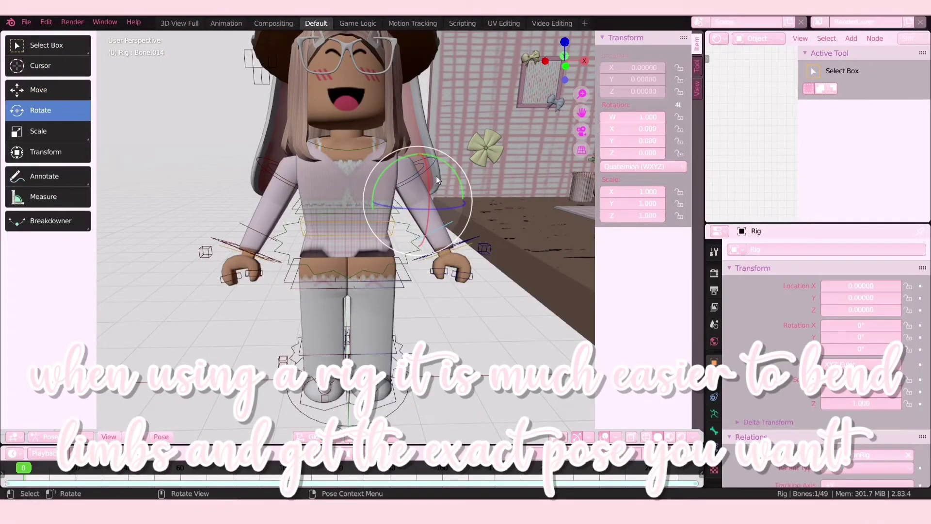
mouse_move(418, 165)
left_mouse_down()
mouse_move(346, 112)
mouse_move(556, 197)
left_mouse_up()
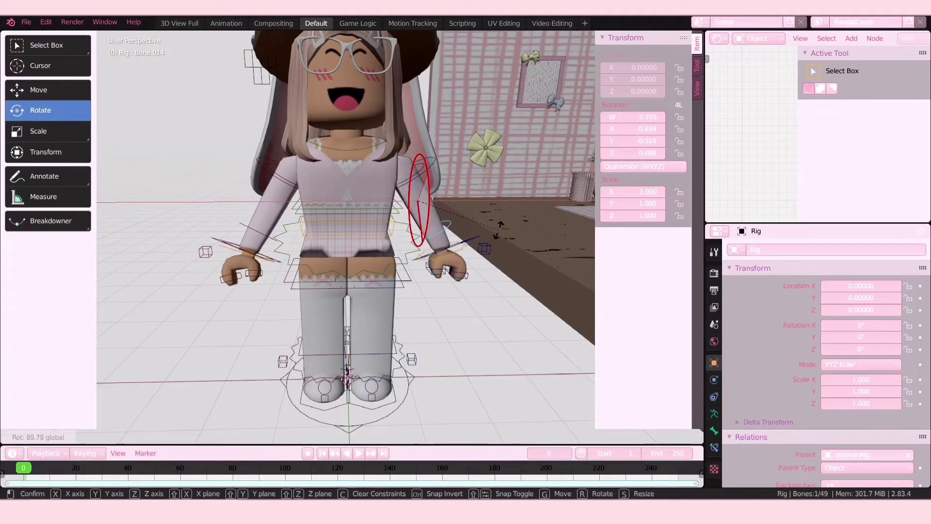
left_click_drag(434, 199, 467, 236)
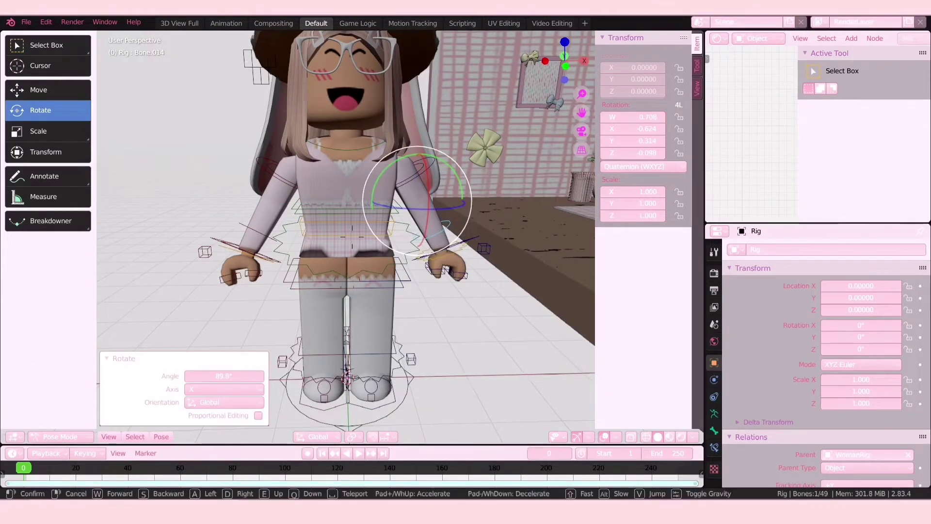
Step: Zoom out, pick a bone near the hips and turn the view to the character's side
middle_click_drag(333, 162, 328, 165)
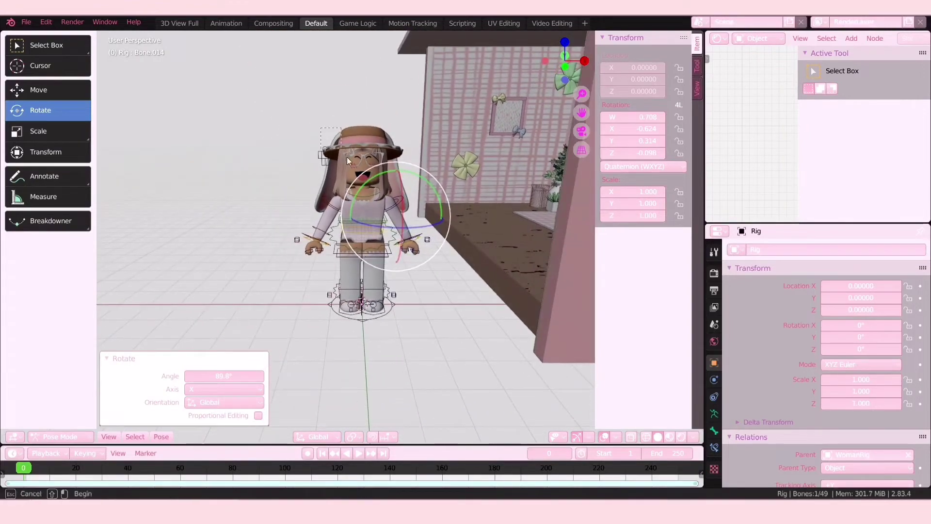
left_click(389, 320)
key("shift+grave")
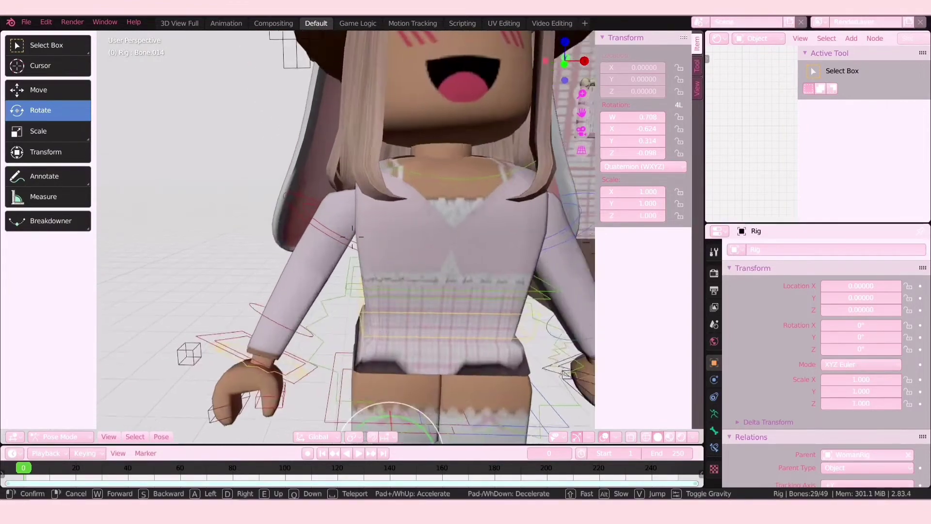
left_click(310, 121)
Step: Raise the character mesh 1.04 units along Z to sit on the sofa
key("ctrl+Tab")
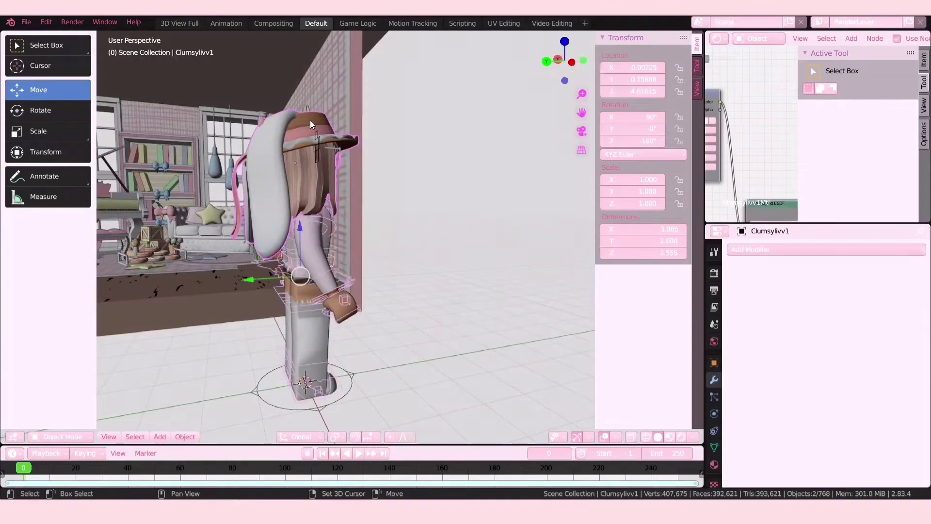
key("shift+grave")
left_click(299, 257)
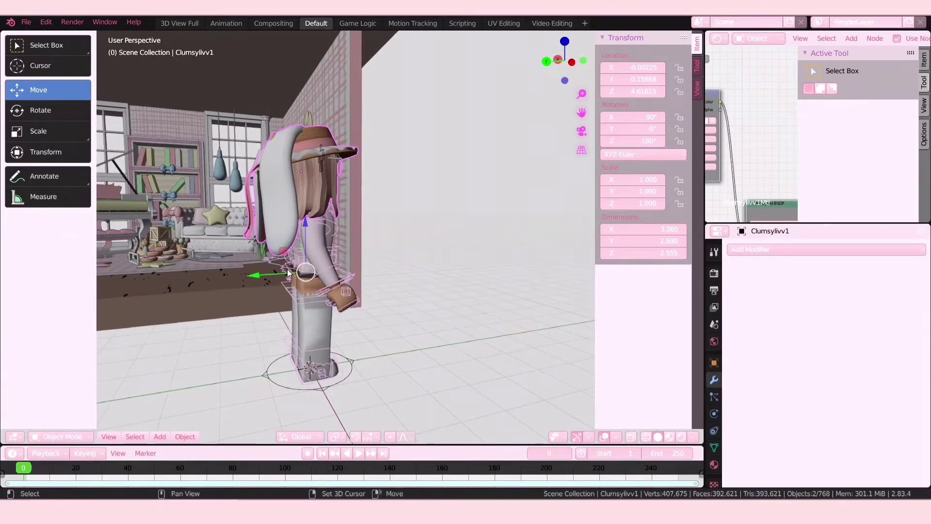
key("shift+grave")
left_click(471, 242)
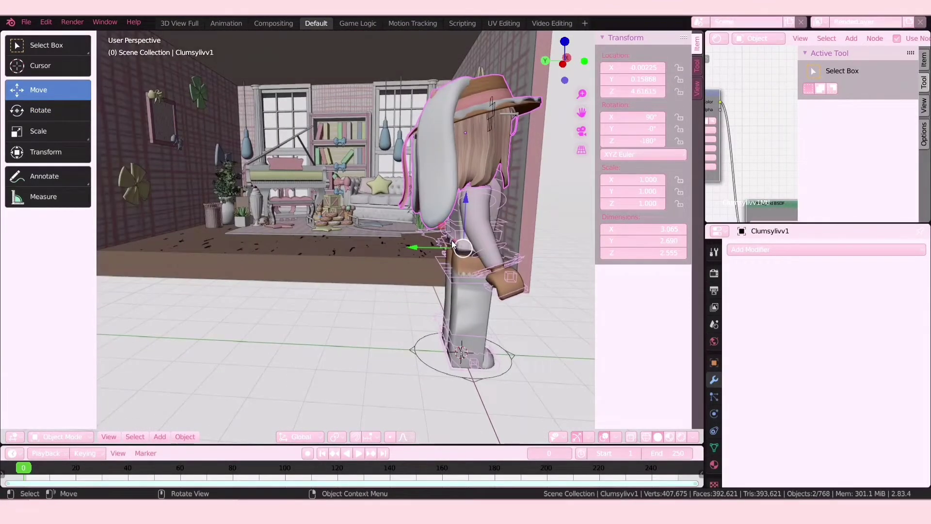
key("g")
key("z")
key("Return")
key("shift+grave")
key("Return")
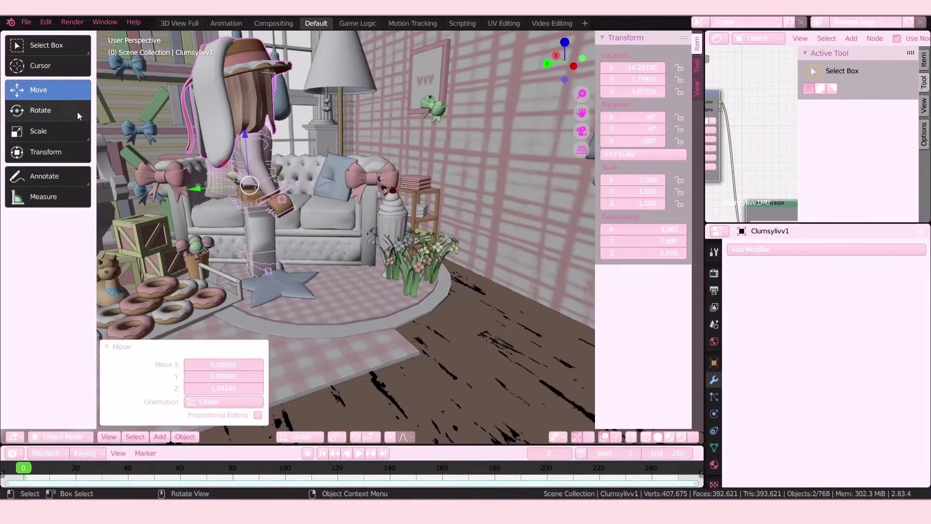
Step: In Pose Mode, try swinging the leg bone forward off the sofa, then undo it
left_click(77, 111)
key("ctrl+z")
key("ctrl+Tab")
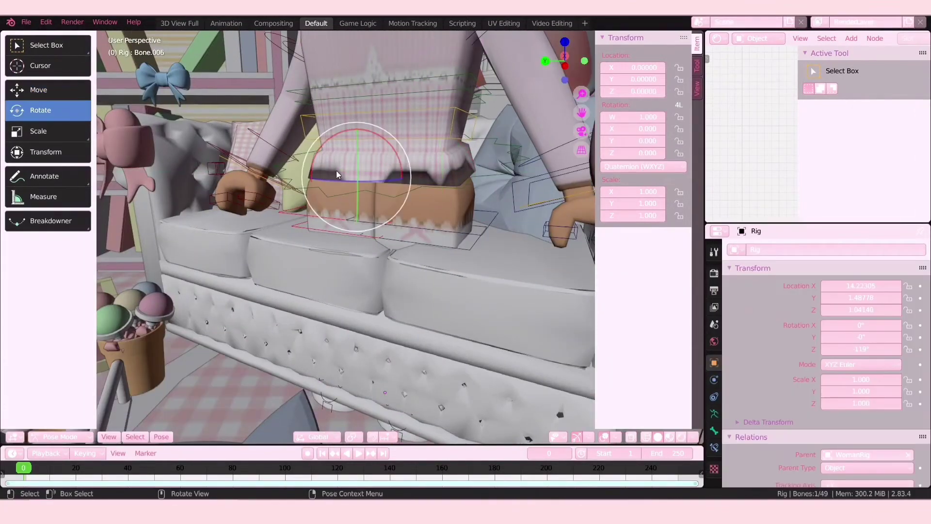
left_click_drag(336, 173, 369, 204)
middle_click_drag(369, 203, 389, 193)
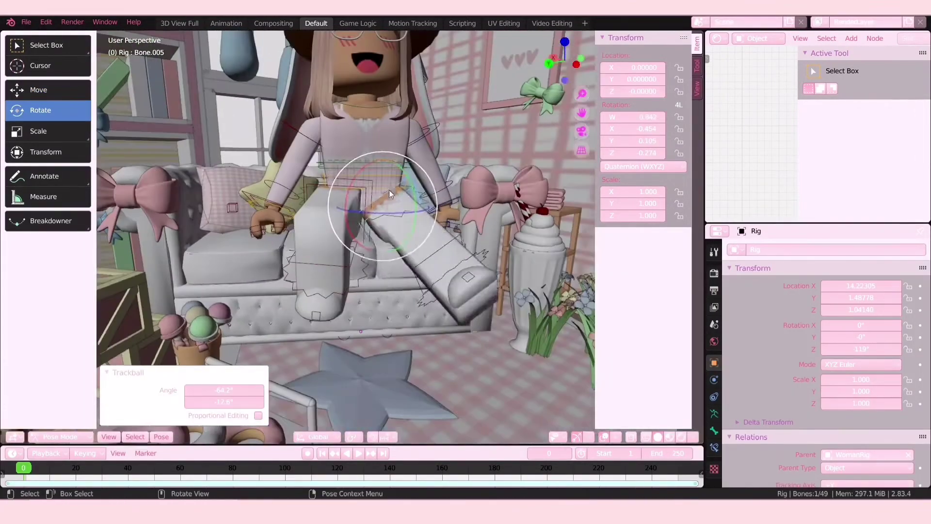
key("ctrl+z")
left_click_drag(315, 184, 313, 180)
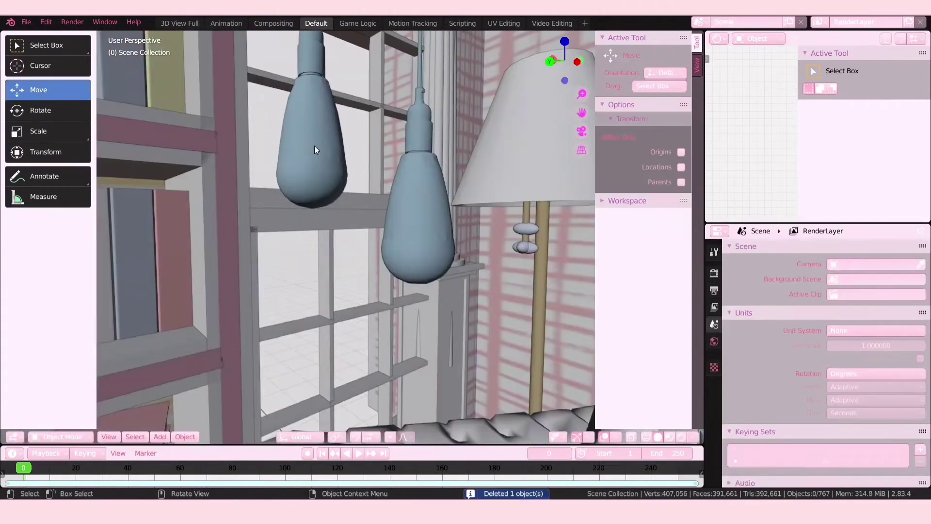
Step: Delete the extra lamp bulb and rotate the arm bone up into a raised fist
key("x")
left_click(322, 129)
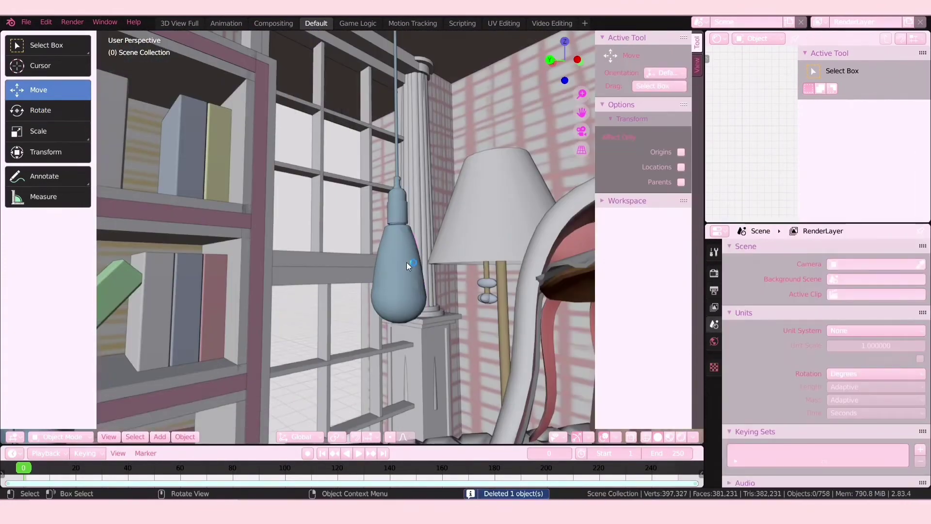
key("Delete")
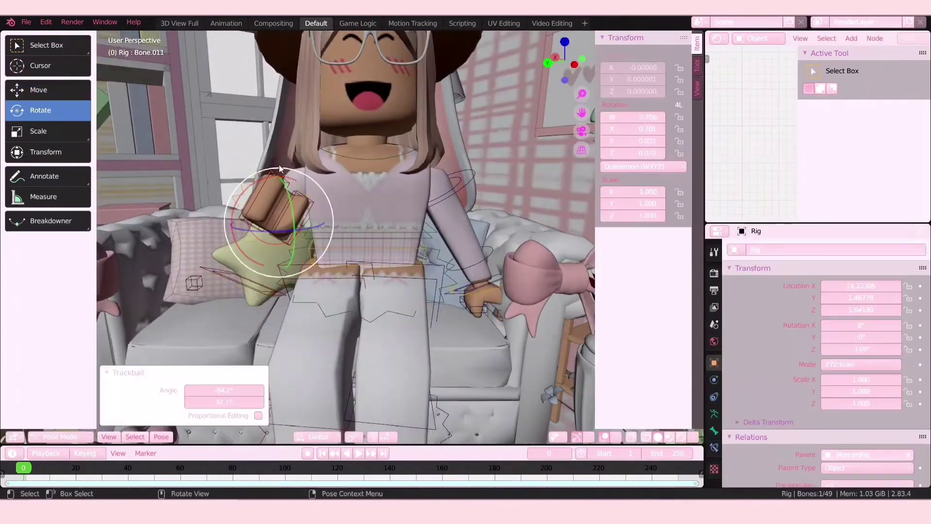
left_click_drag(279, 167, 404, 235)
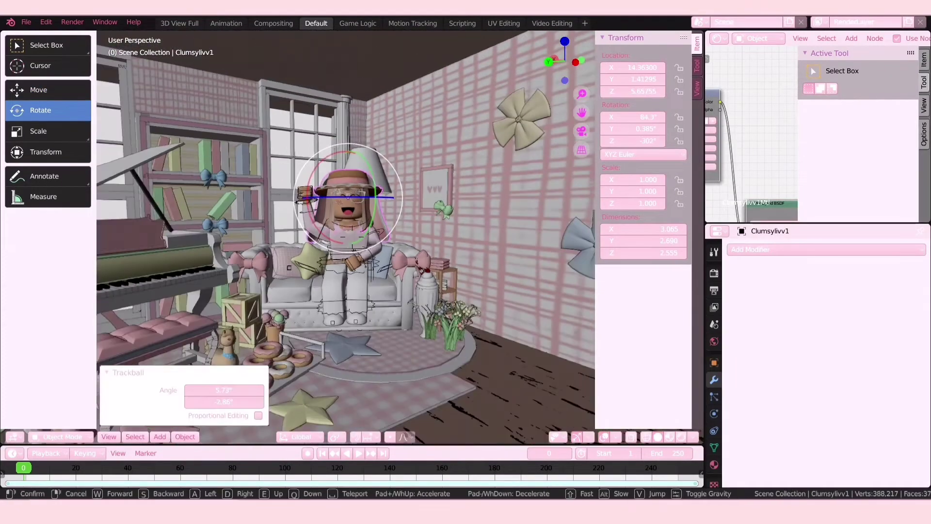
left_click(302, 145)
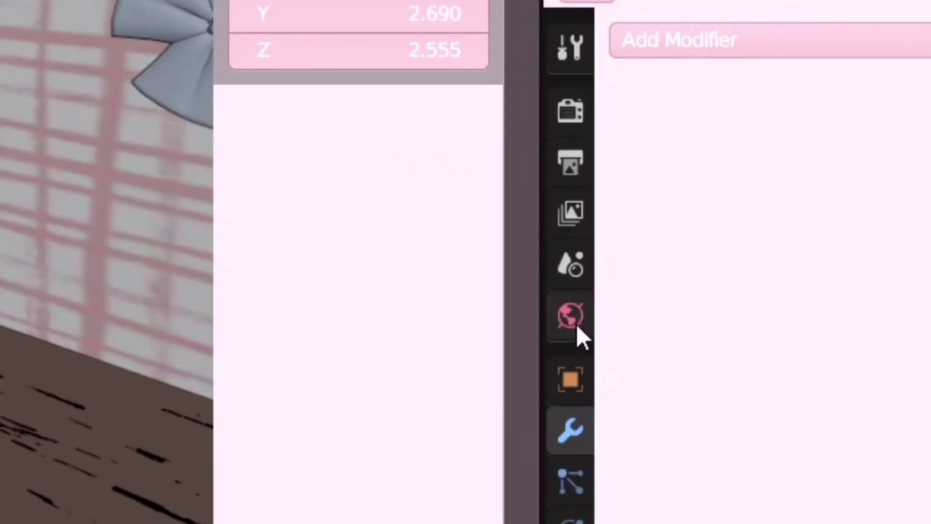
Step: Use world nodes with an Environment Texture loading loc00184-22-8k.exr from the HDRI'S folder
left_click(568, 322)
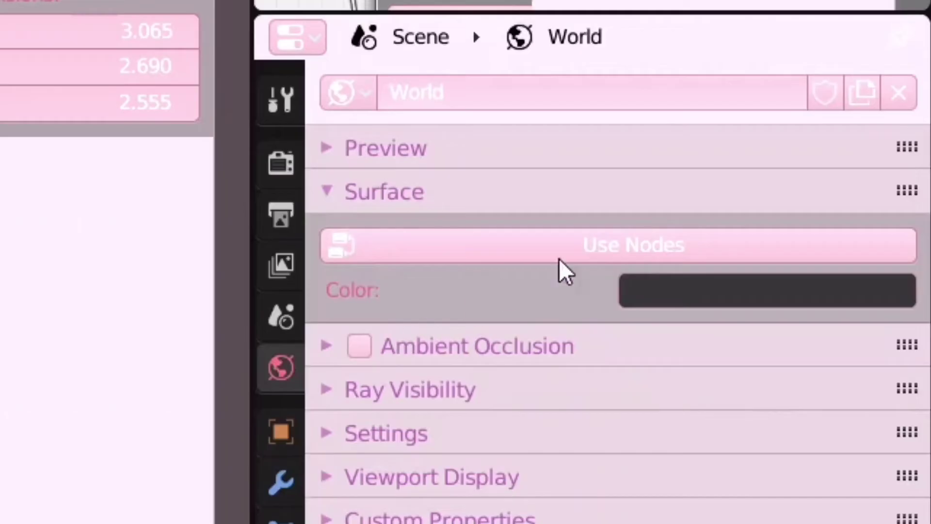
left_click(798, 298)
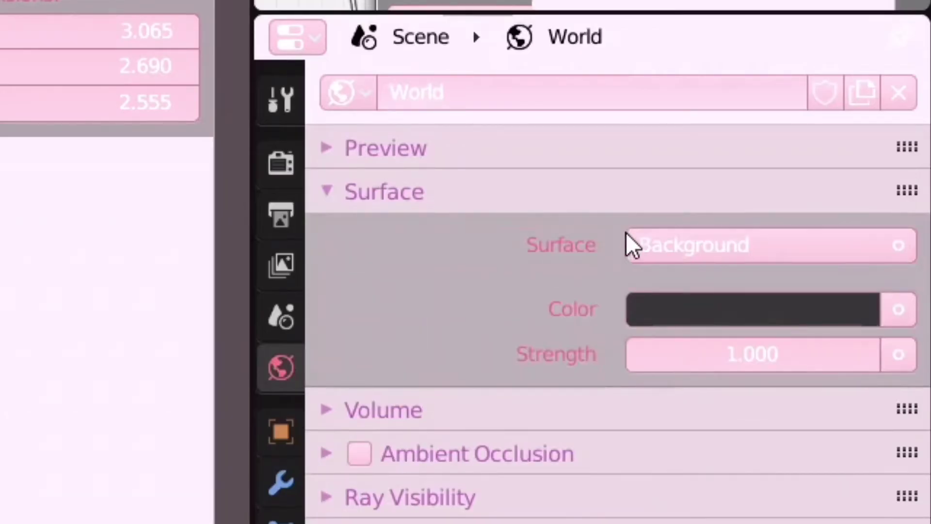
left_click(892, 311)
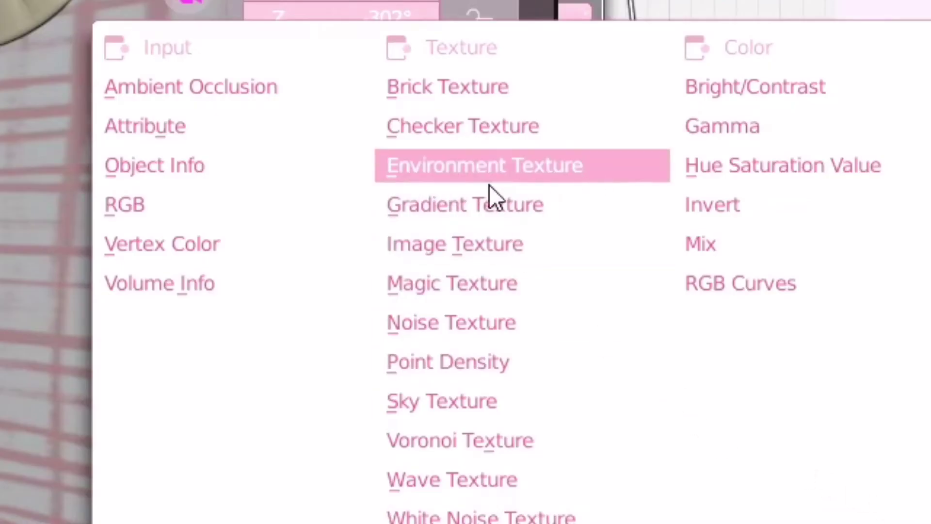
left_click(489, 179)
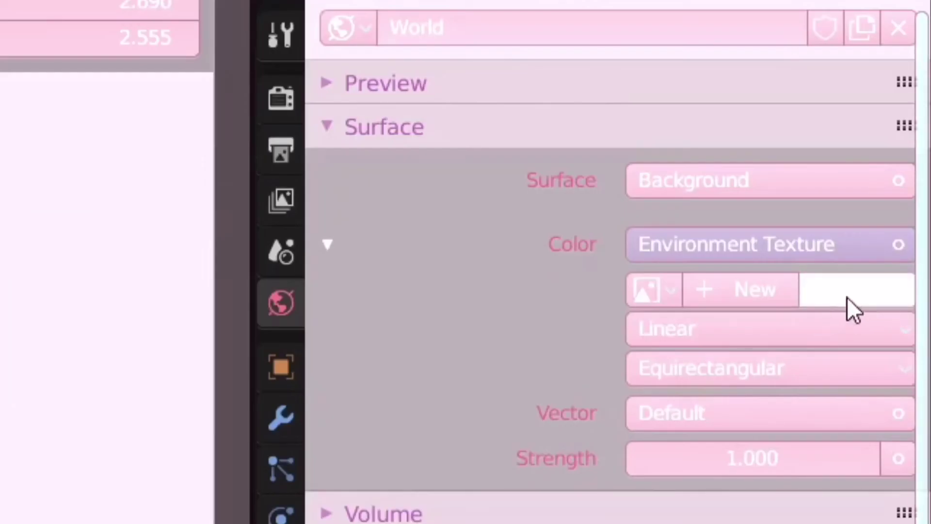
left_click(902, 342)
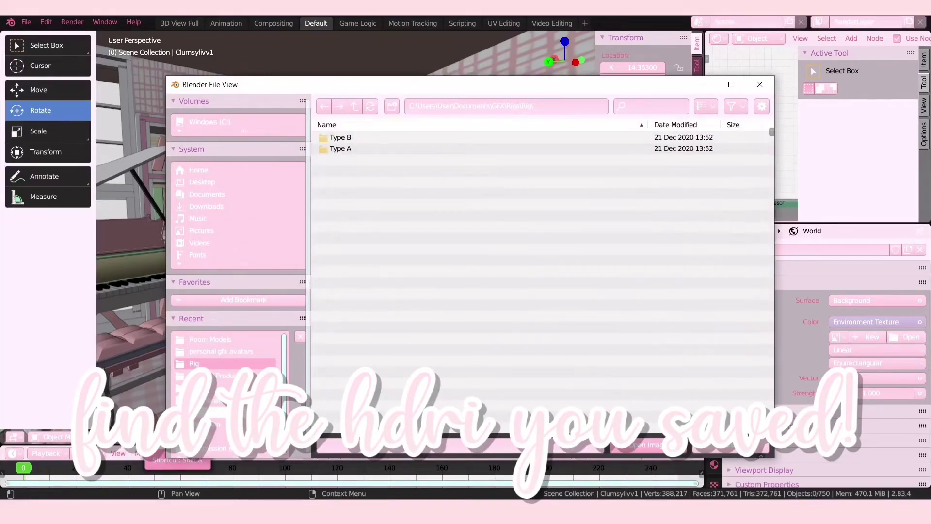
left_click(245, 436)
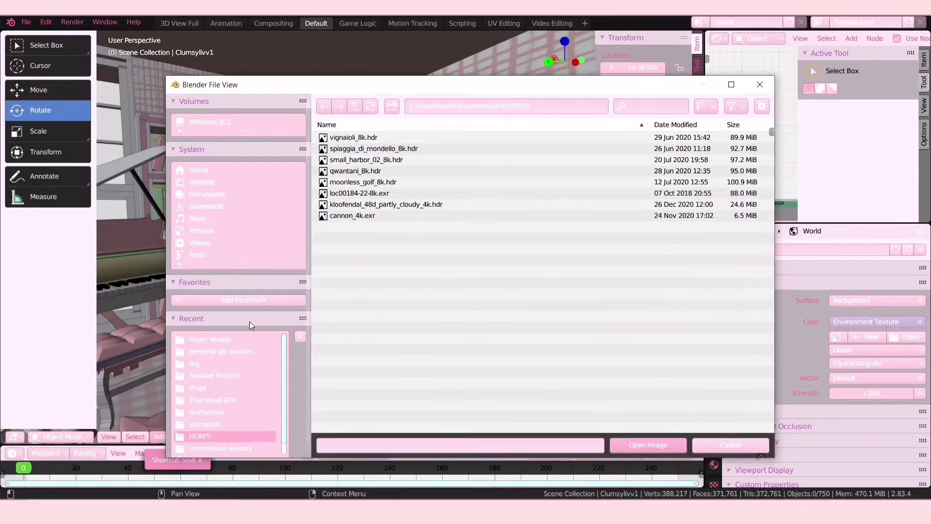
left_click(371, 193)
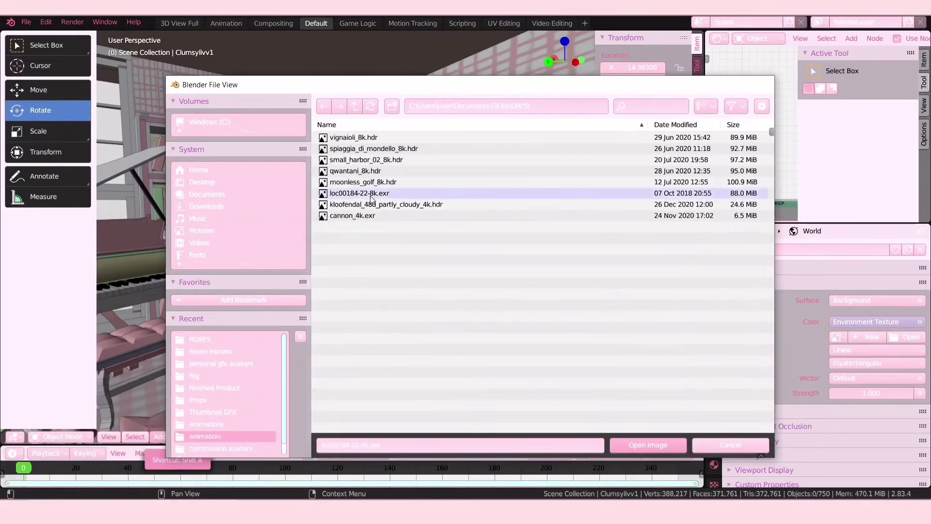
double_click(370, 196)
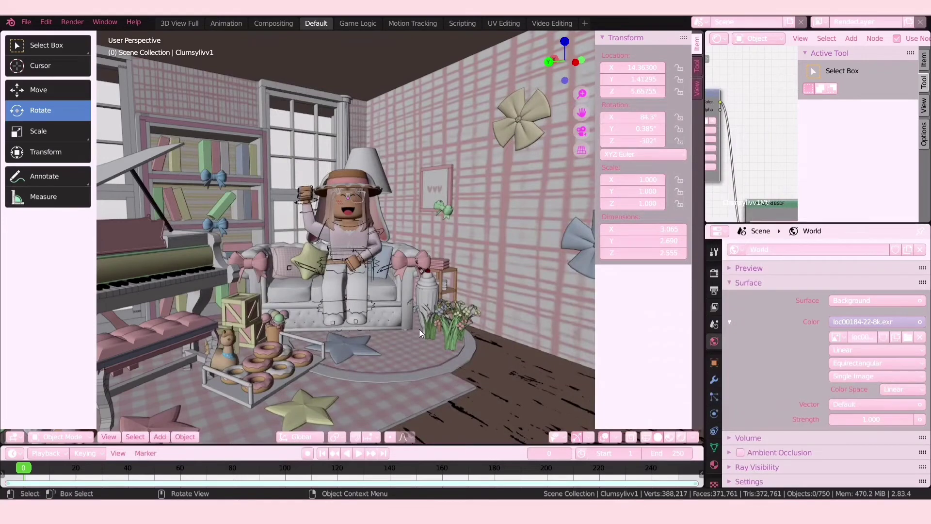
key("shift")
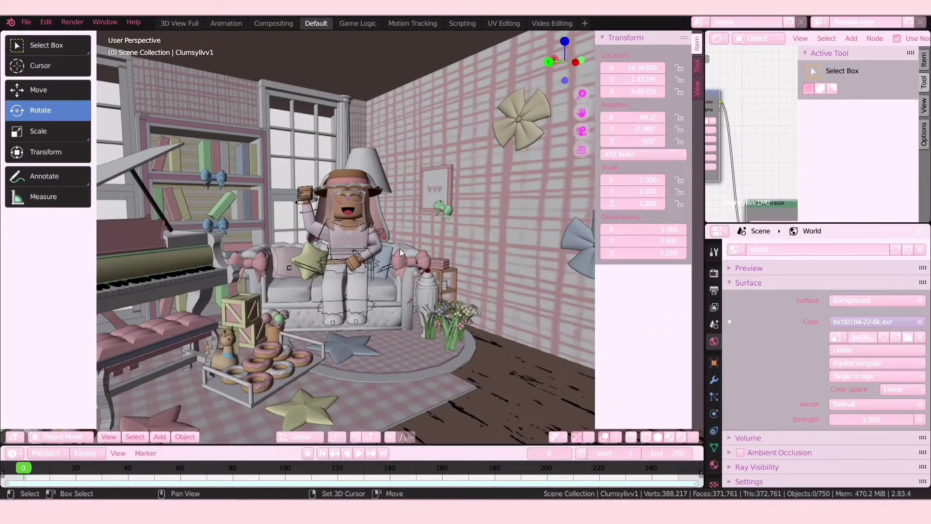
Step: Add a camera and walk-navigate it to frame the seated avatar's face and upper body
key("shift+a")
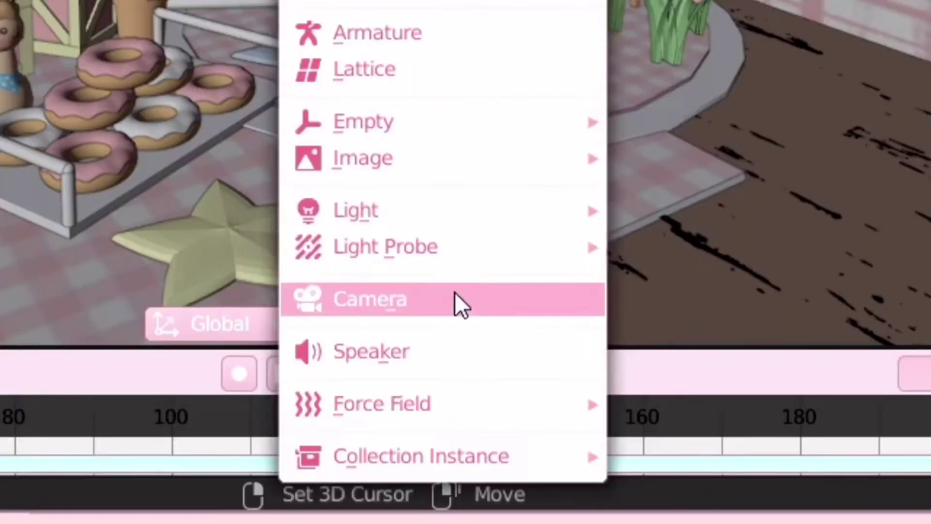
left_click(386, 299)
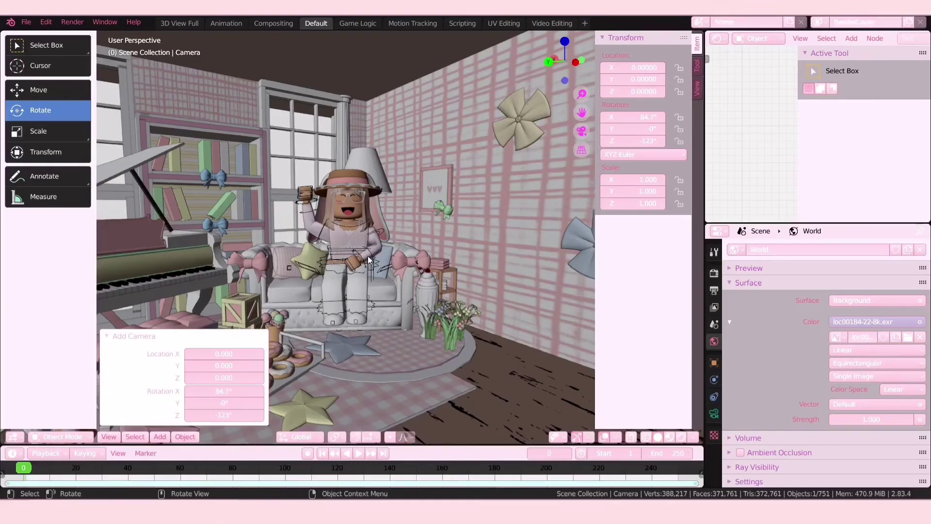
left_click(585, 131)
key("shift+grave")
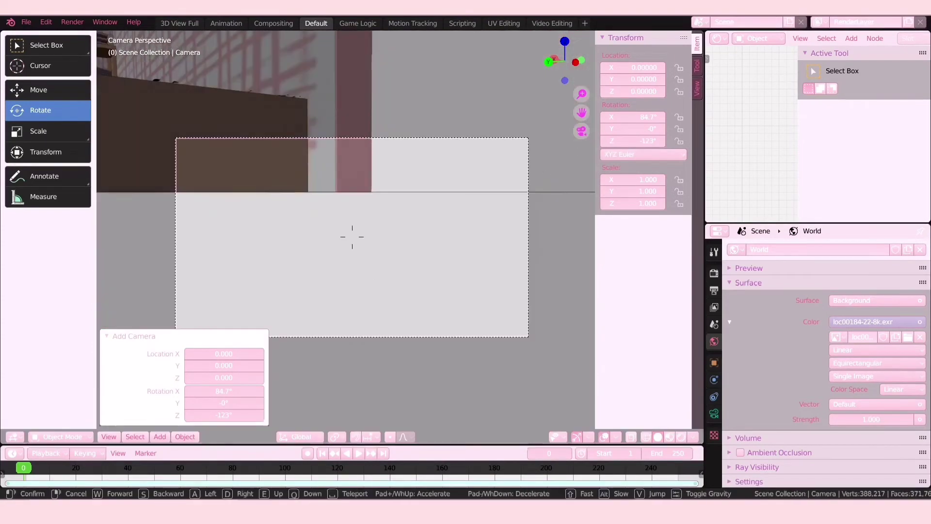
key("w")
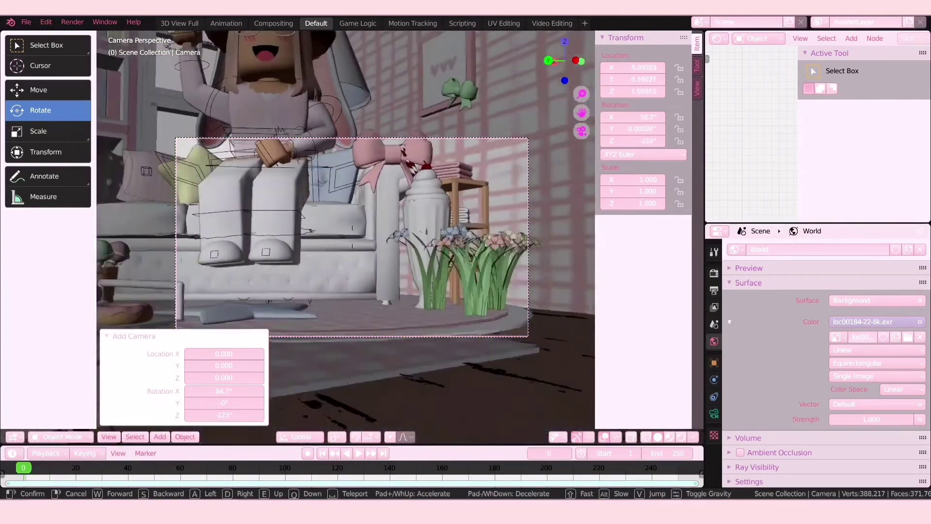
key("w")
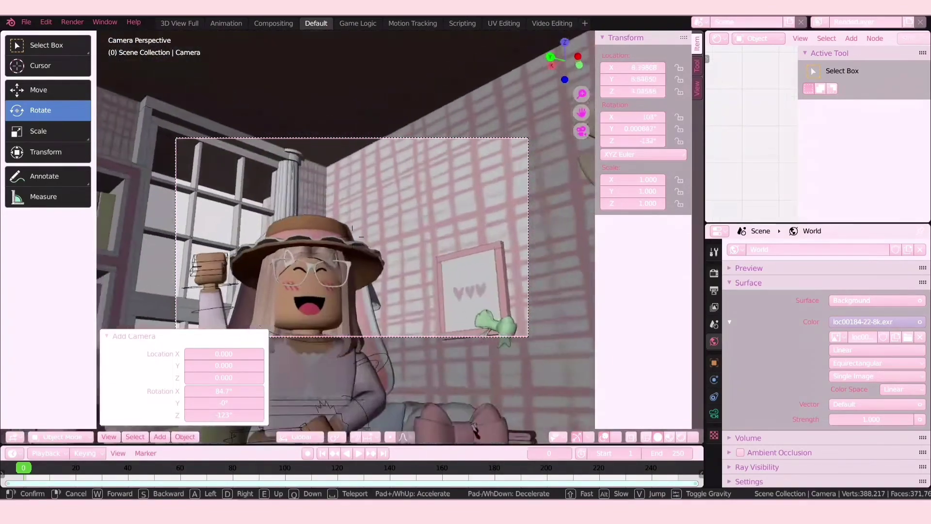
key("s")
key("w")
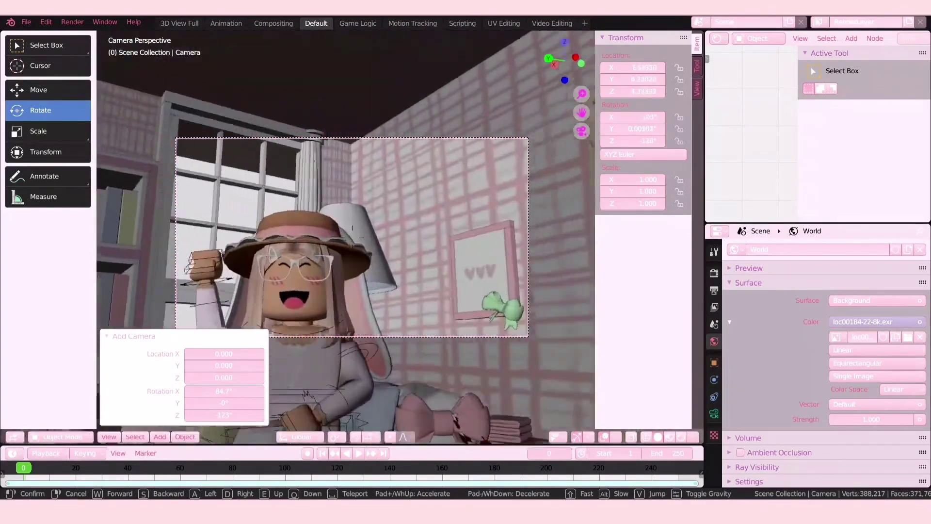
key("s")
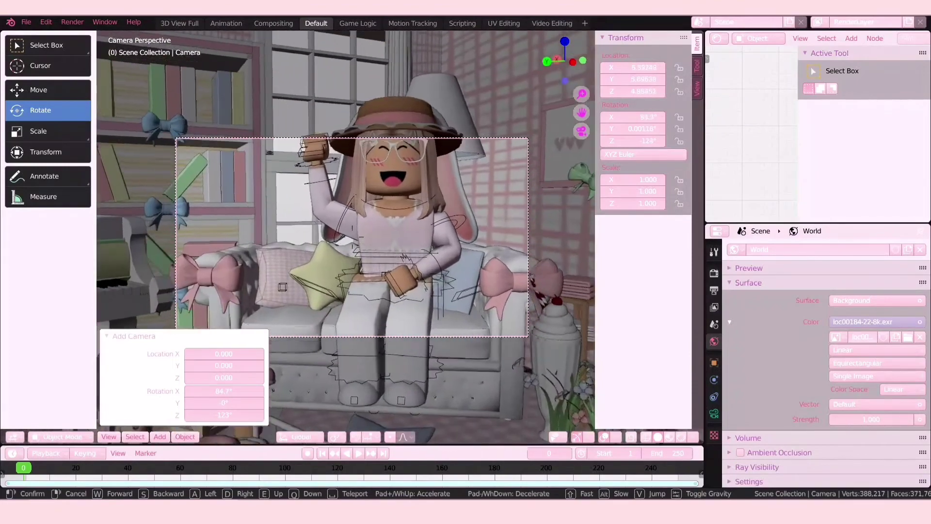
key("q")
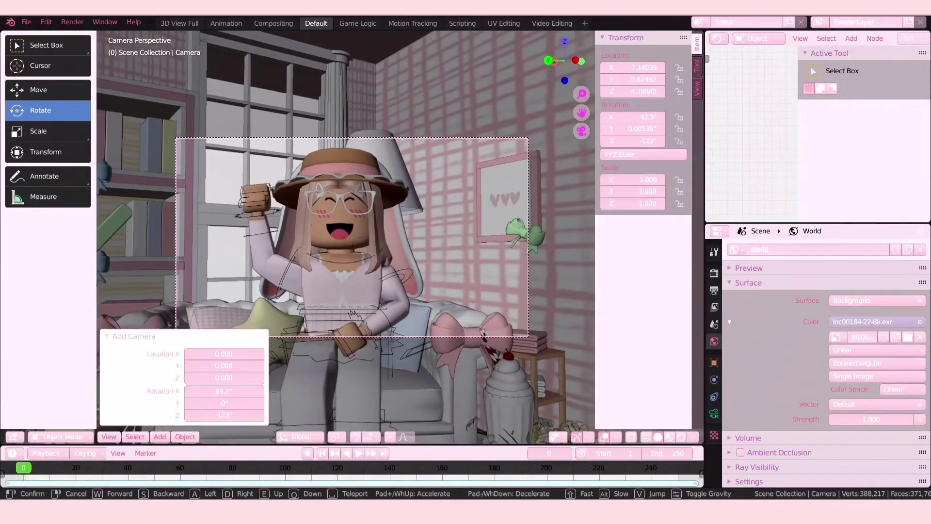
key("w")
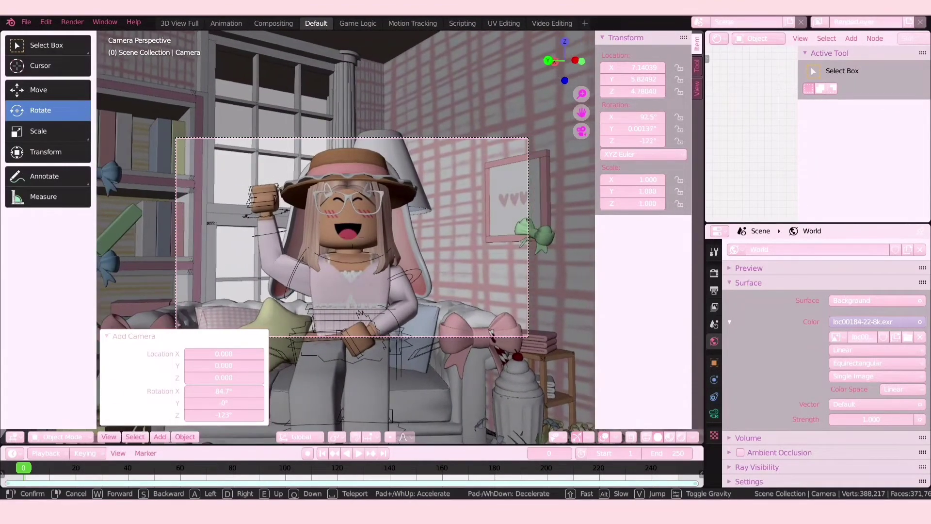
left_click(353, 237)
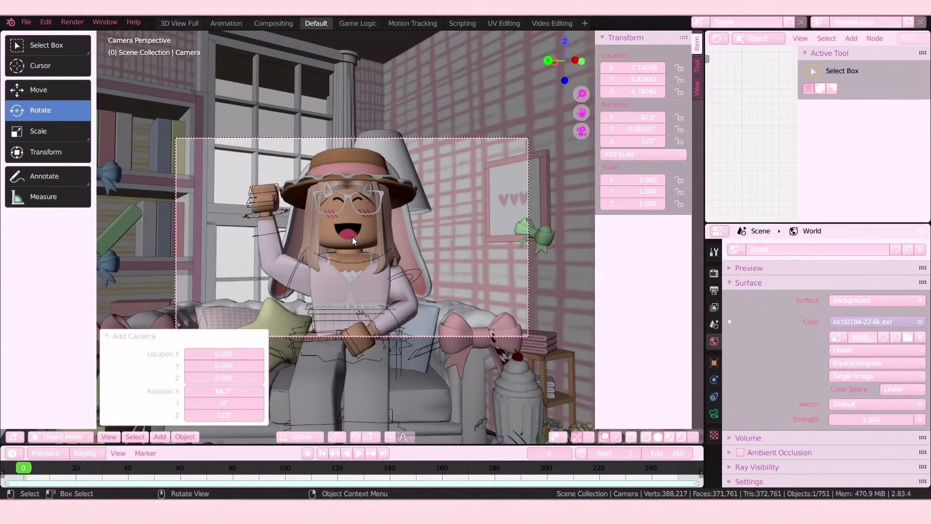
Step: Leave the camera view and fly the viewport closer to the seated character
key("KP_0")
key("shift+grave")
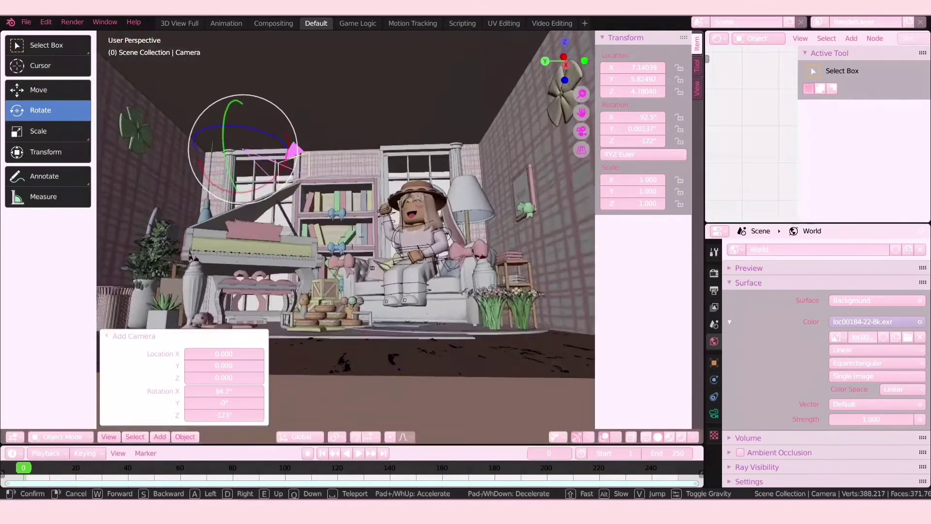
key("w")
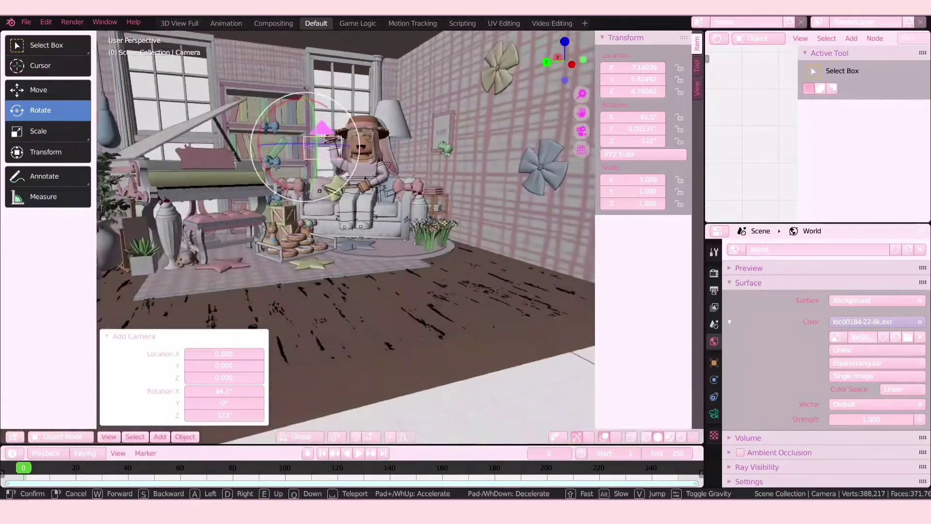
key("shift+a")
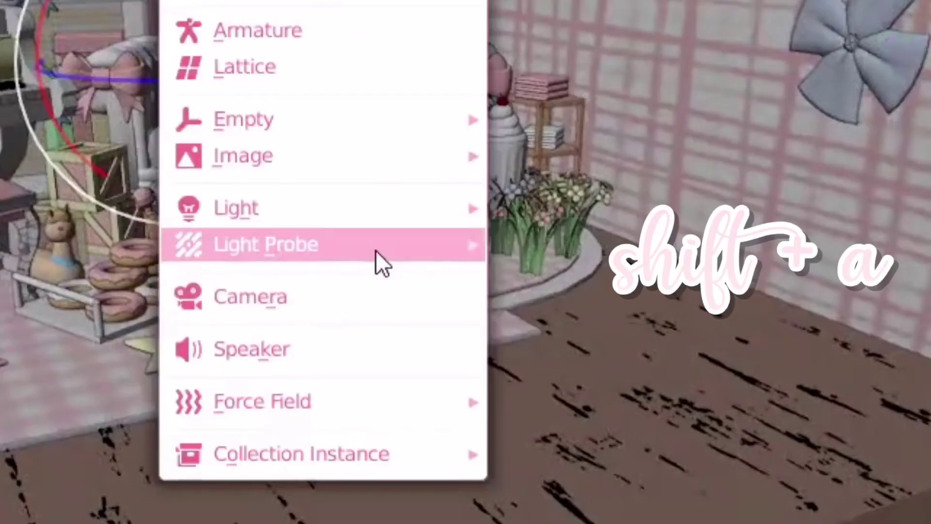
mouse_move(322, 208)
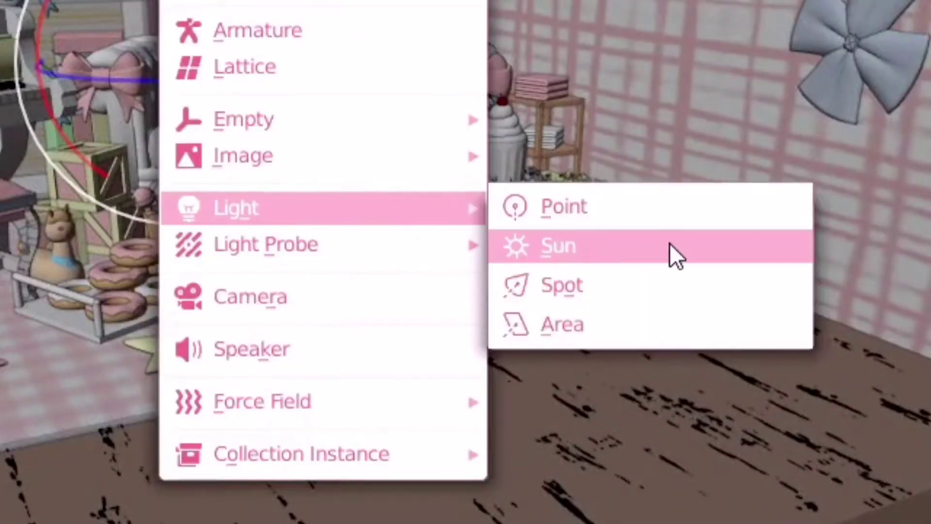
Step: Add a sun light and raise it up above the room
left_click(671, 244)
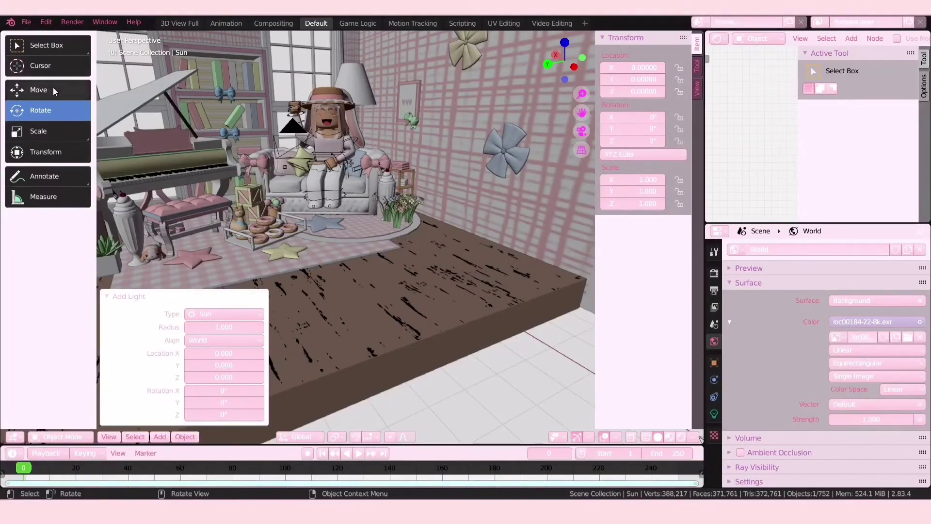
left_click(55, 92)
key("shift+grave")
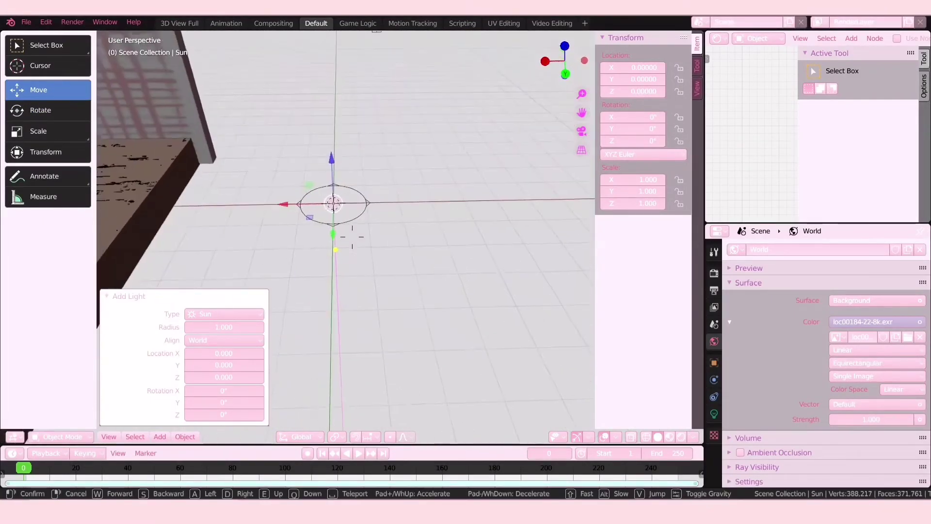
left_click(353, 236)
left_click_drag(334, 176, 335, 92)
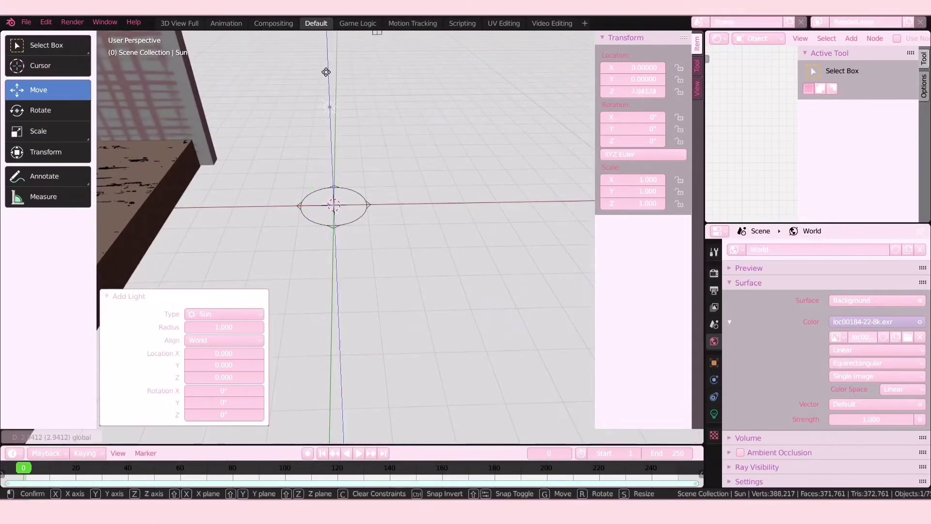
key("shift+grave")
left_click(490, 207)
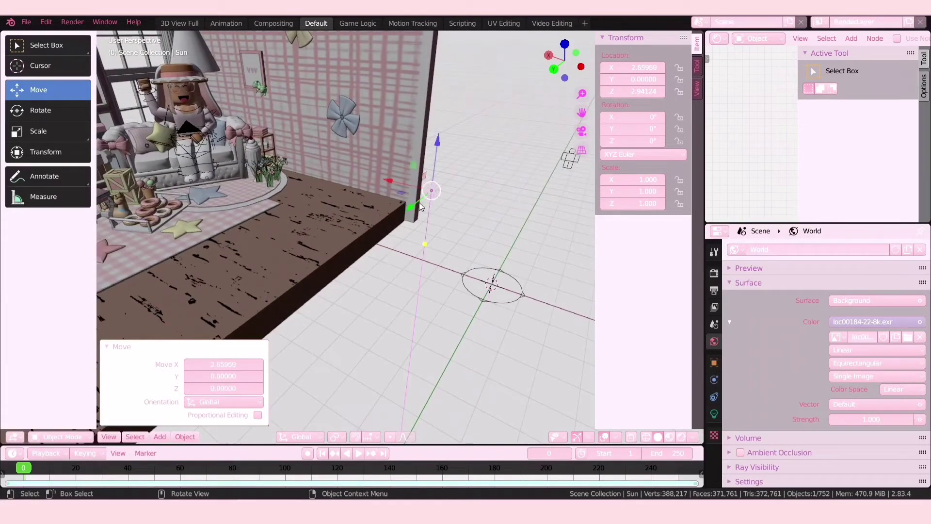
Step: Shift the sun sideways about 1 unit along the X axis
key("g")
left_click(255, 323)
key("g")
key("x")
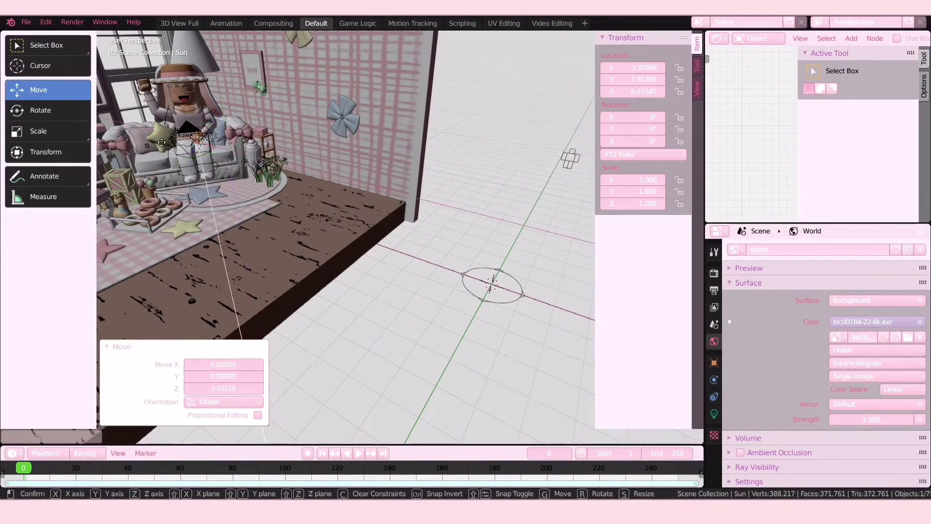
left_click(194, 143)
key("shift+grave")
left_click(223, 179)
key("g")
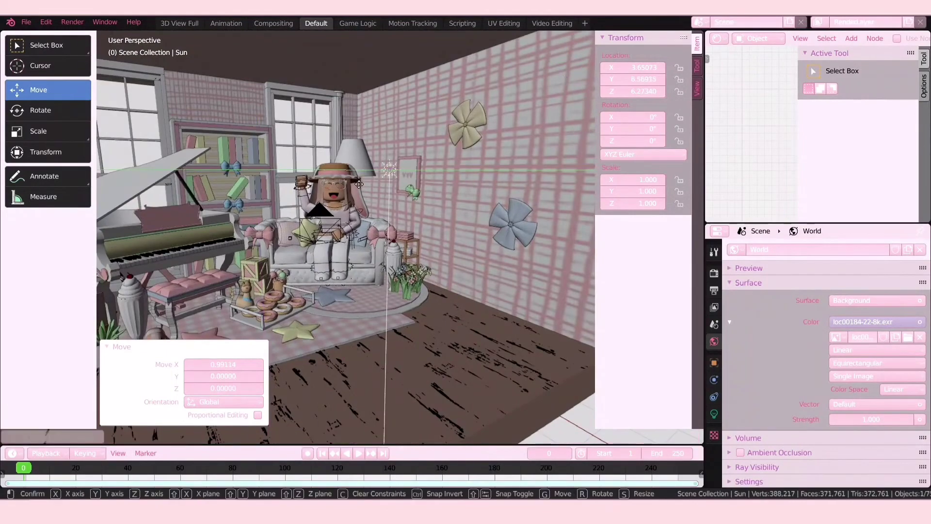
left_click(340, 184)
key("g")
key("y")
key("Escape")
Step: Rotate the sun so its light slants into the room, then view through the camera
left_click(40, 110)
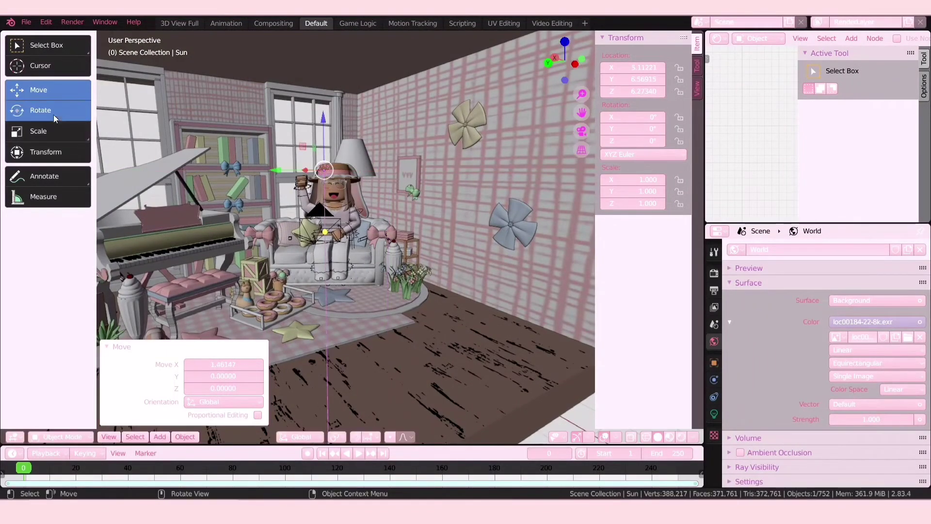
left_click_drag(340, 141, 315, 156)
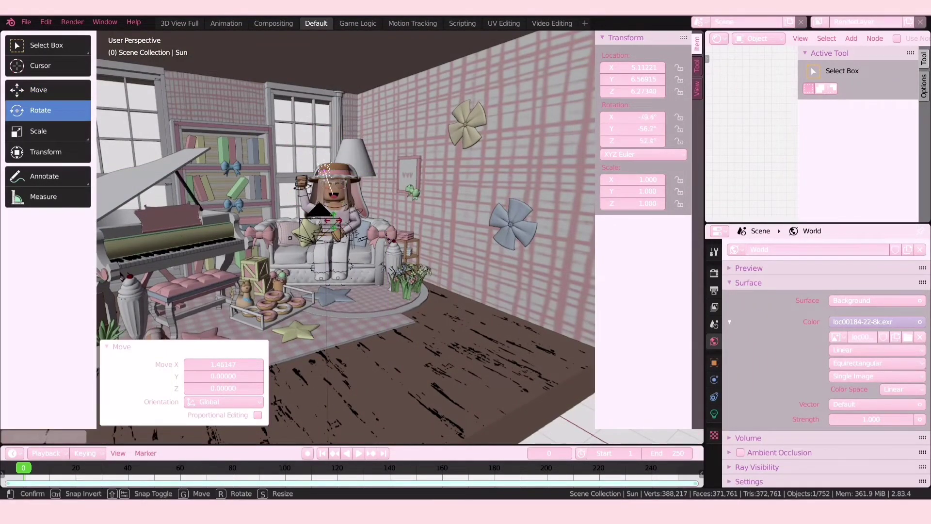
key("Return")
key("KP_0")
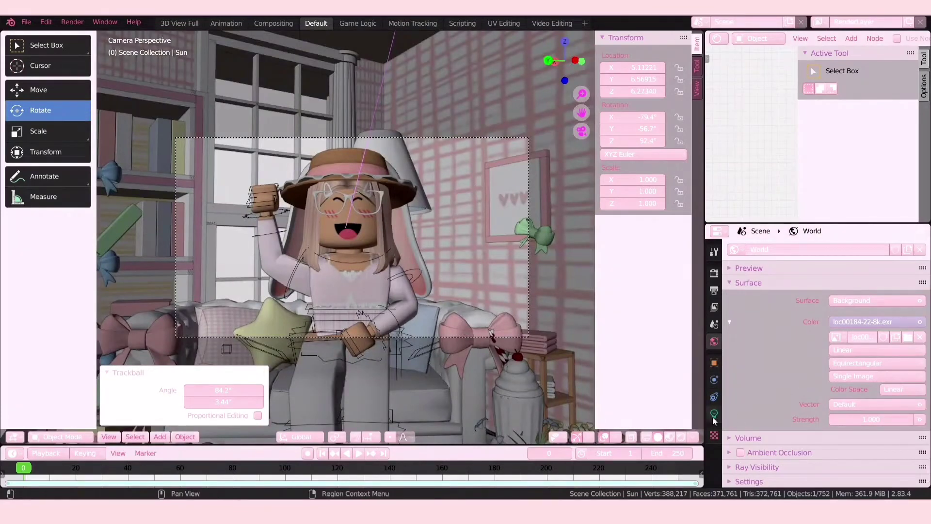
Step: Warm the sun's colour slightly and lower its strength to 0.480
left_click(713, 418)
left_click(867, 316)
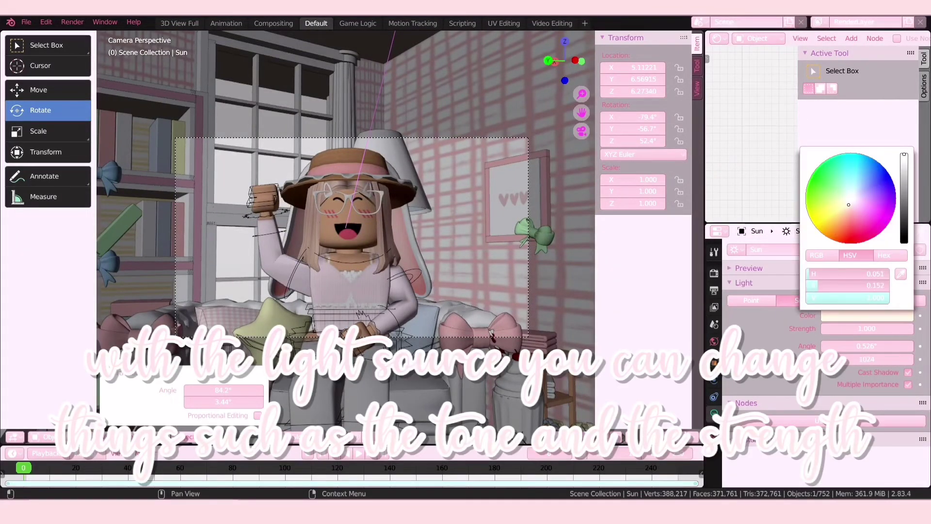
left_click_drag(849, 204, 847, 207)
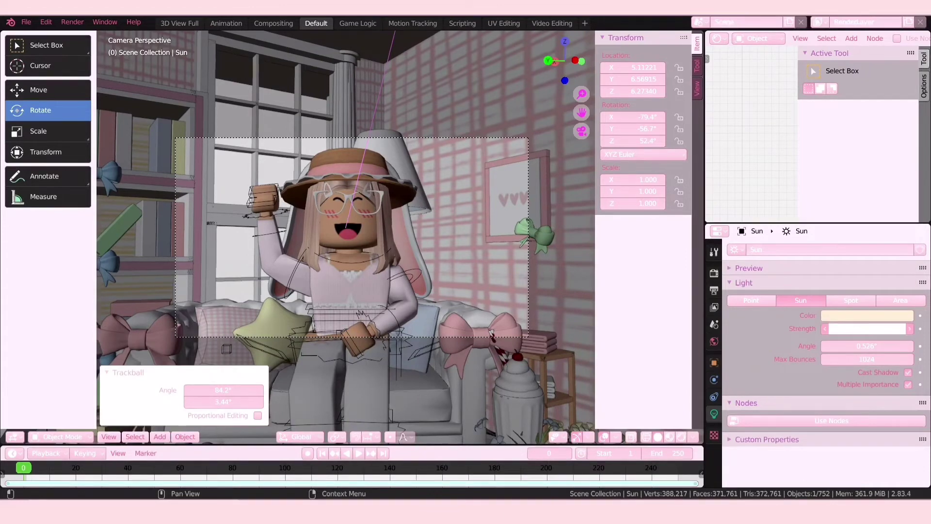
left_click_drag(868, 328, 858, 328)
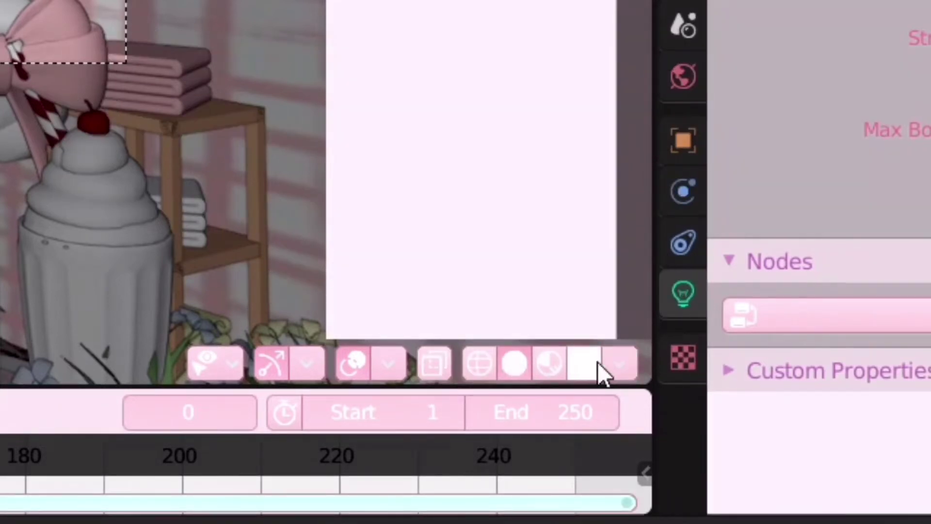
Step: Switch the viewport to Rendered shading and select the Part324 object
left_click(589, 362)
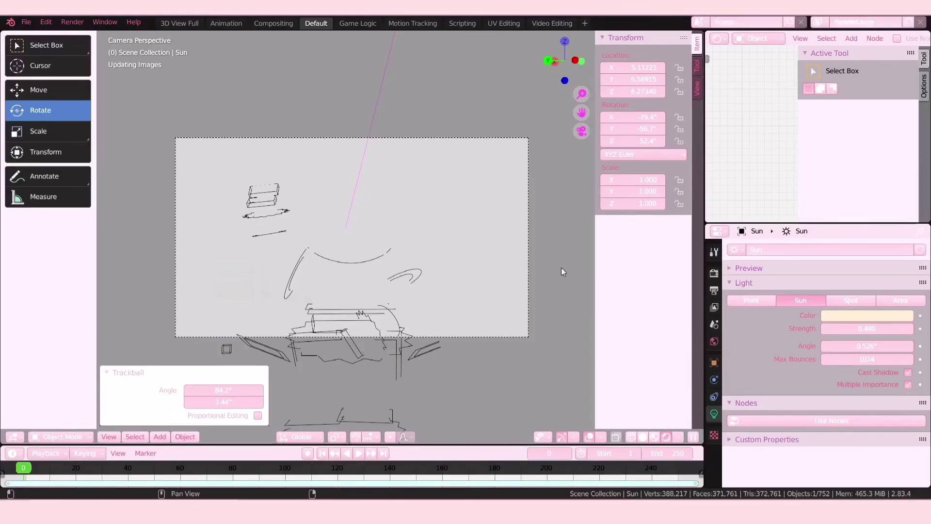
left_click(550, 250)
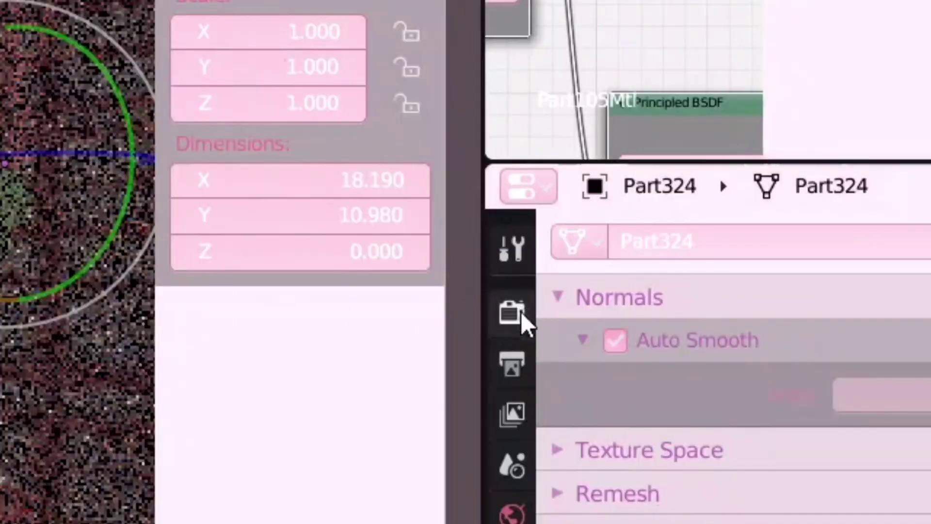
Step: Set Light Paths max transparency bounces to 0
left_click(513, 315)
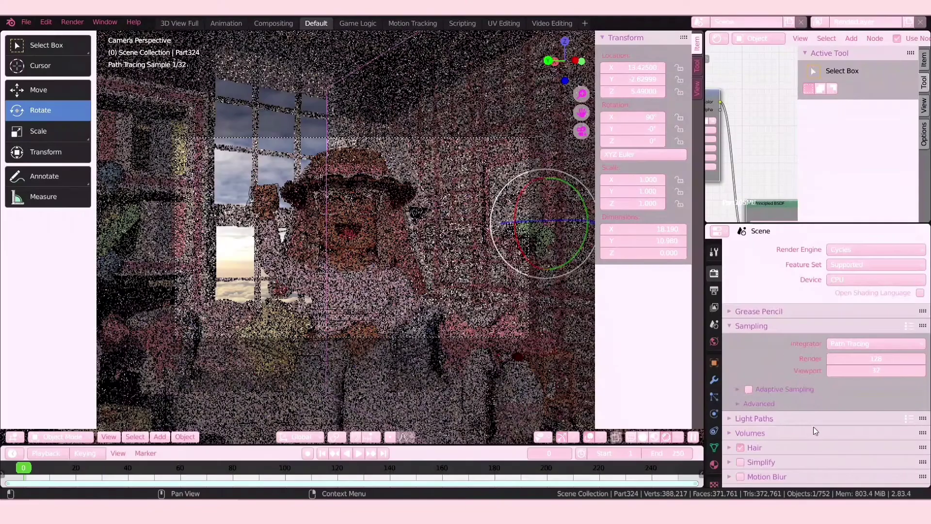
scroll(753, 411, "down", 1)
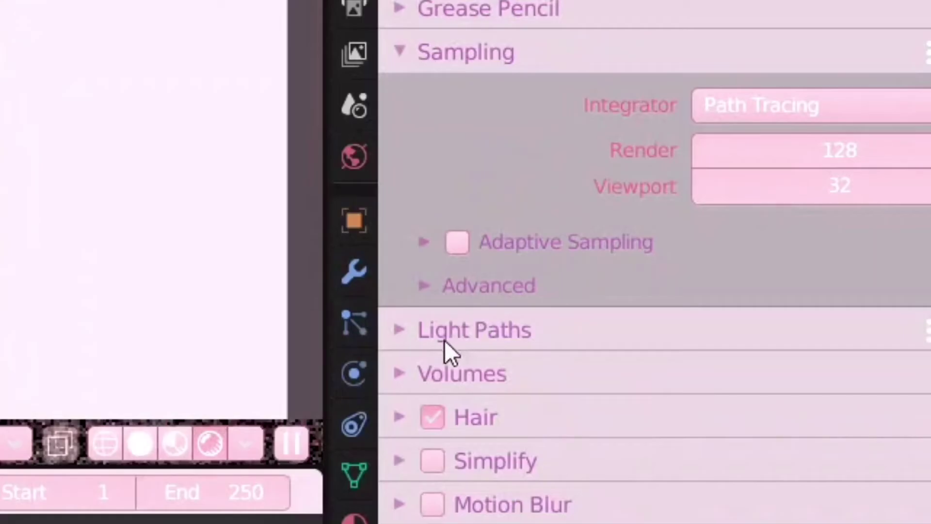
left_click(433, 339)
scroll(607, 388, "down", 2)
scroll(607, 381, "down", 3)
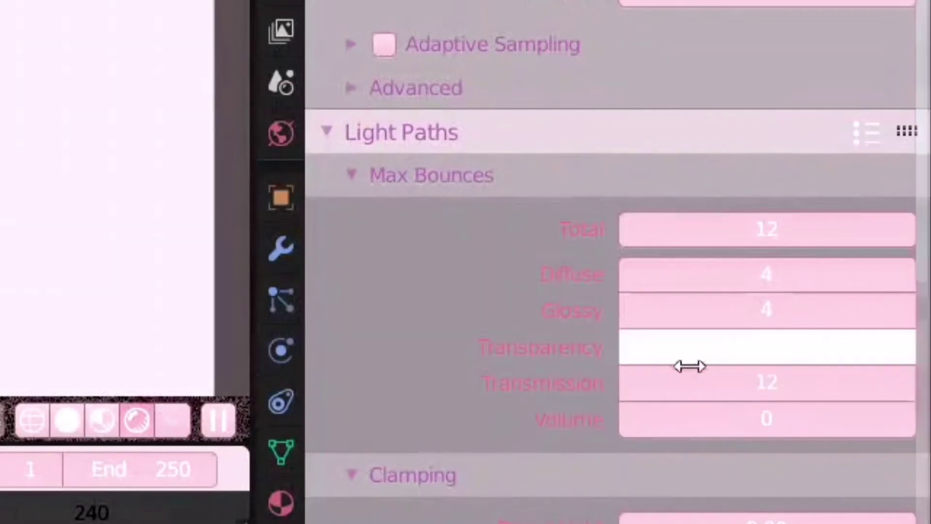
left_click(786, 346)
key("BackSpace")
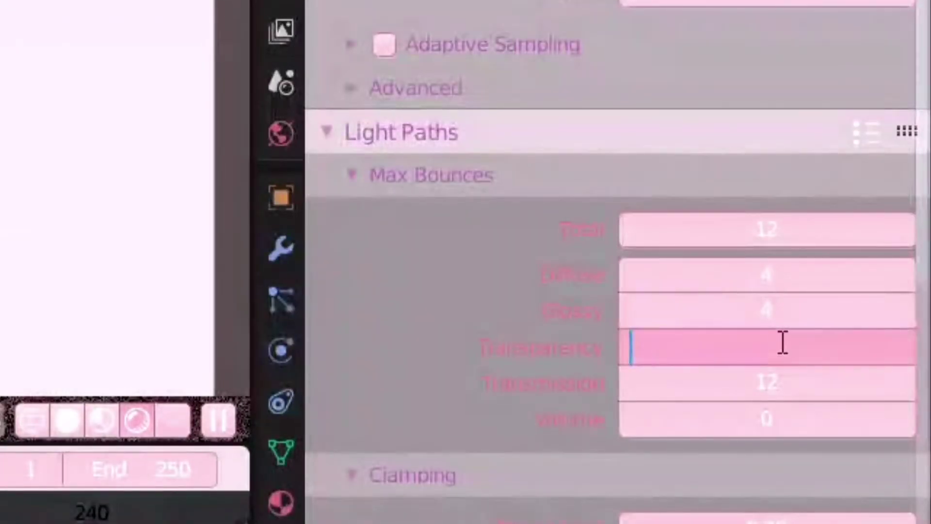
type("0")
key("Return")
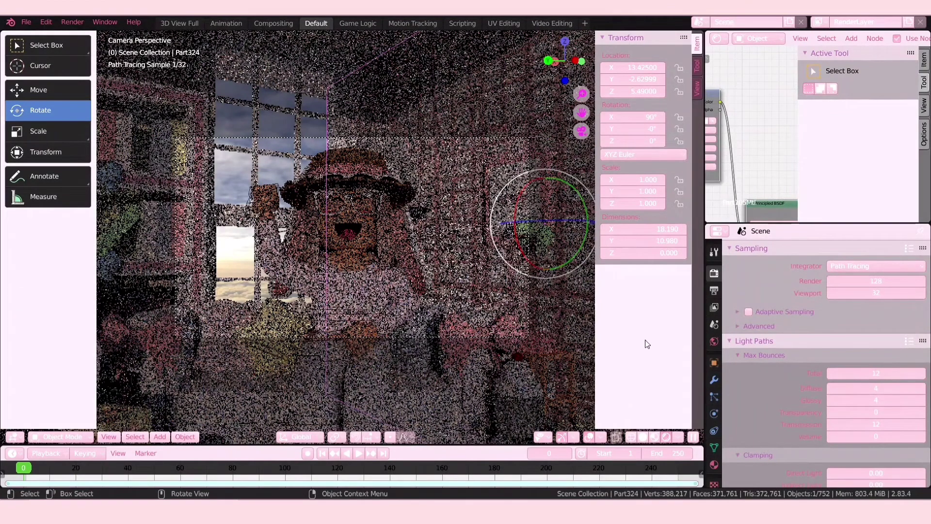
left_click(298, 237)
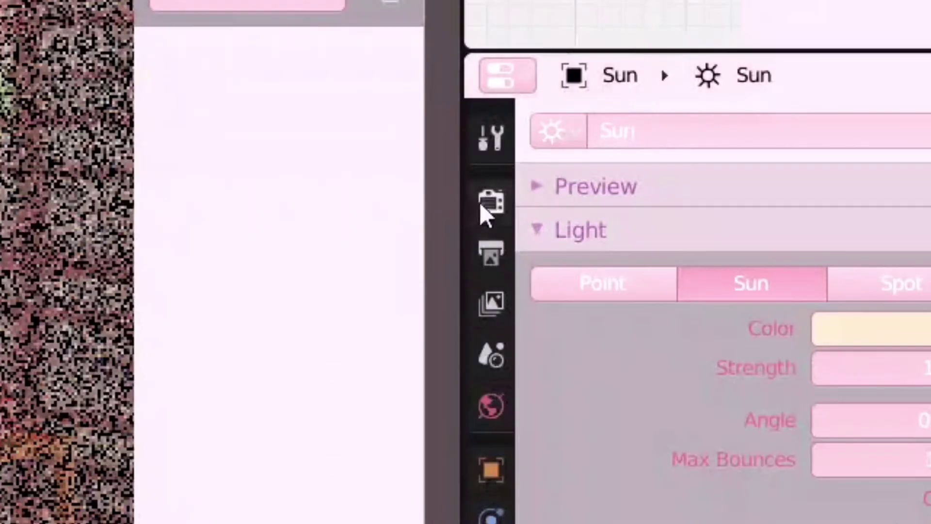
Step: Set the Cycles render samples to 75
left_click(491, 199)
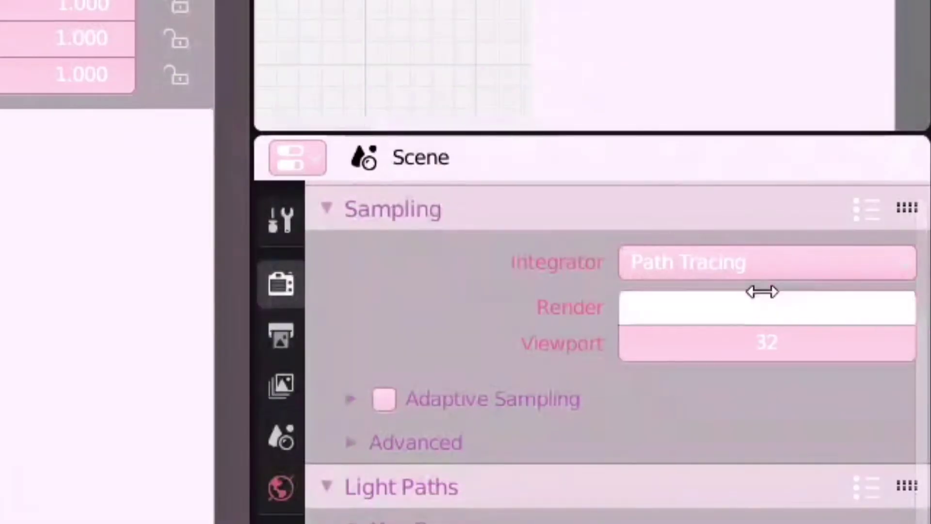
left_click(876, 279)
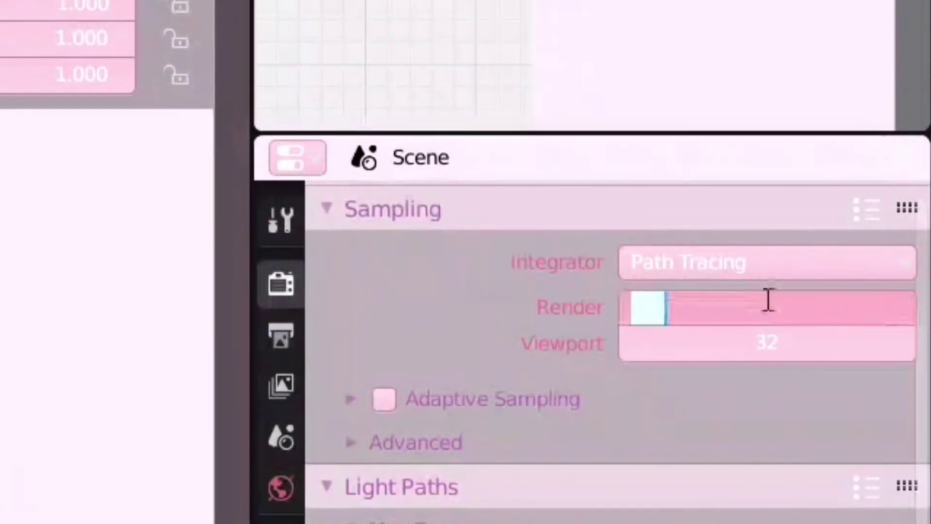
key("BackSpace")
type("75")
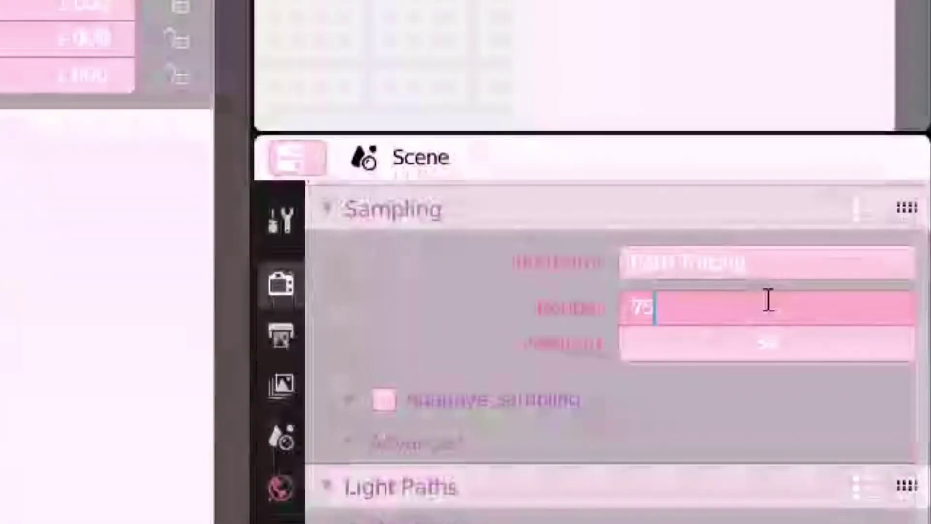
key("Return")
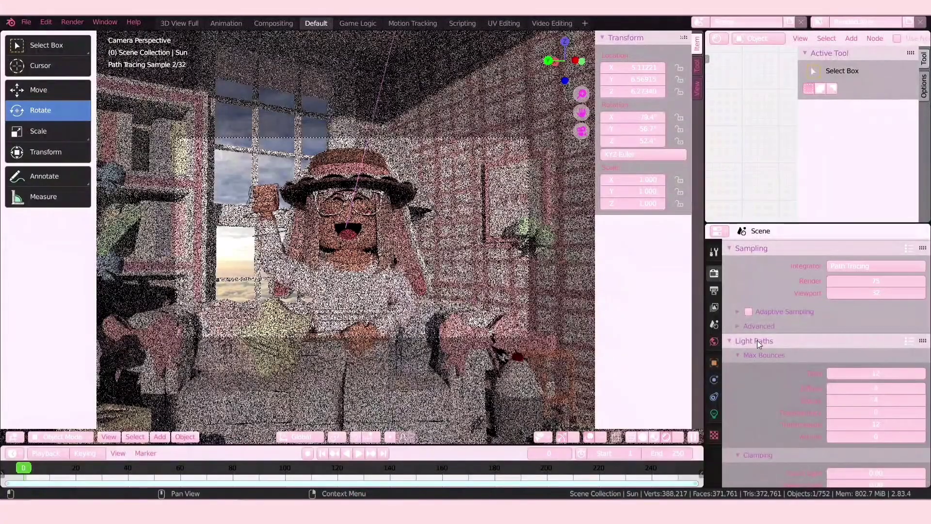
left_click(758, 339)
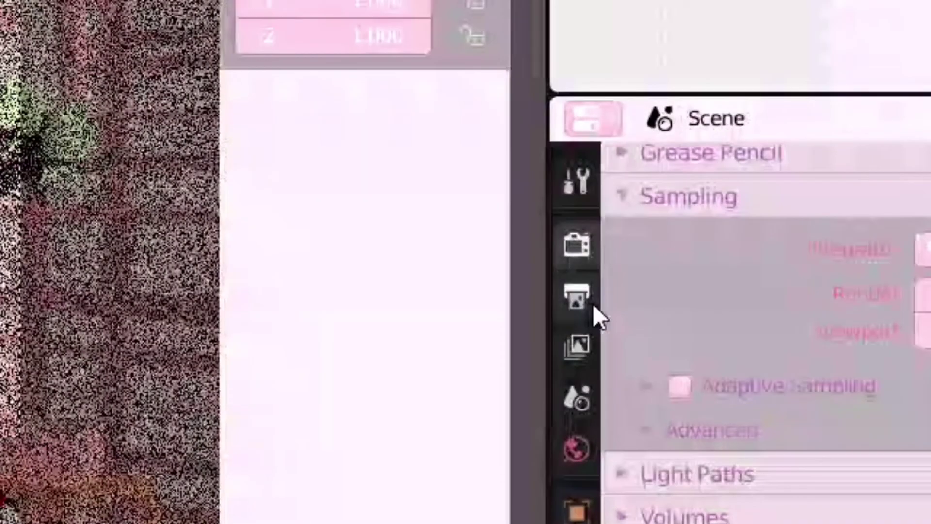
Step: Set the output file format to PNG
left_click(593, 304)
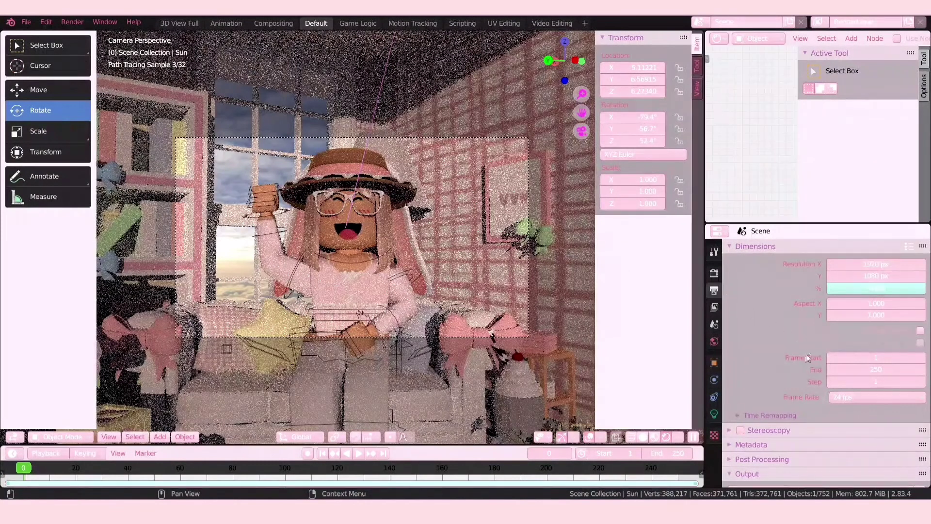
scroll(813, 367, "down", 4)
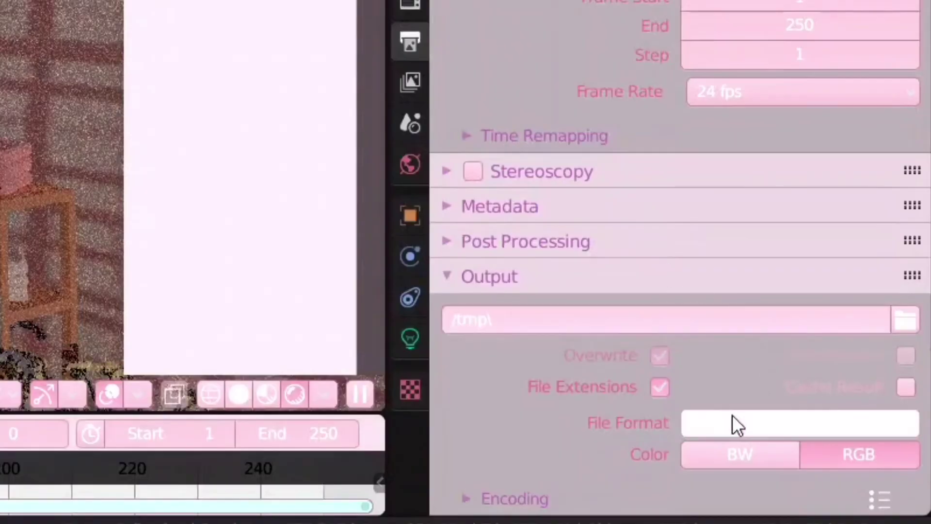
left_click(735, 423)
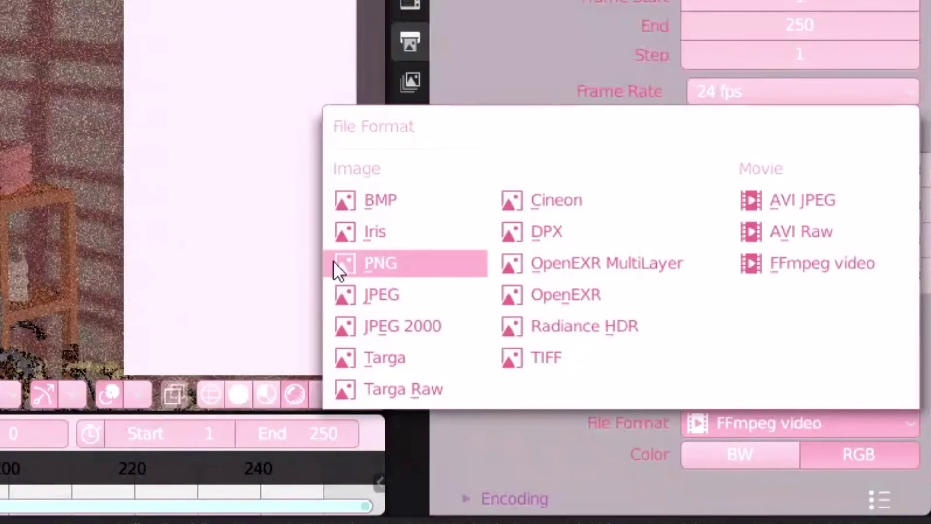
left_click(388, 263)
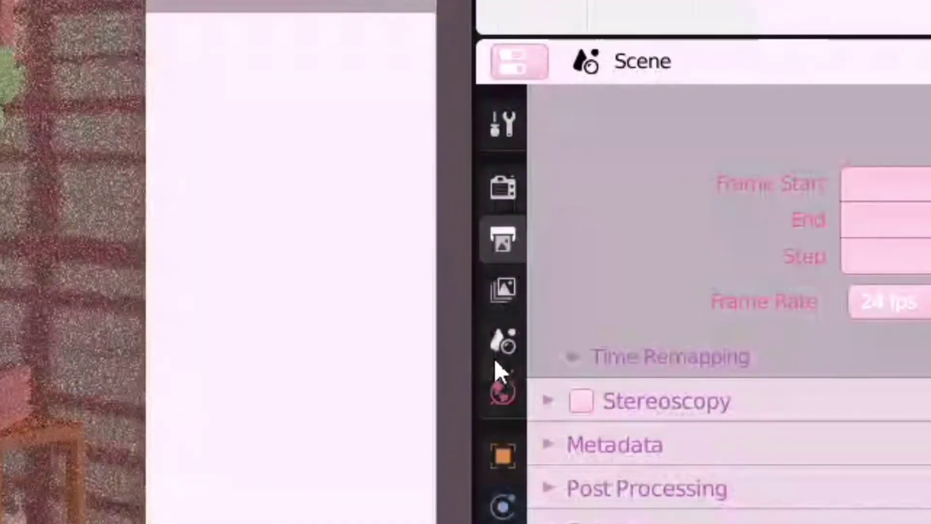
Step: Show the View Layer properties, scrolled down to the Denoising section
left_click(516, 291)
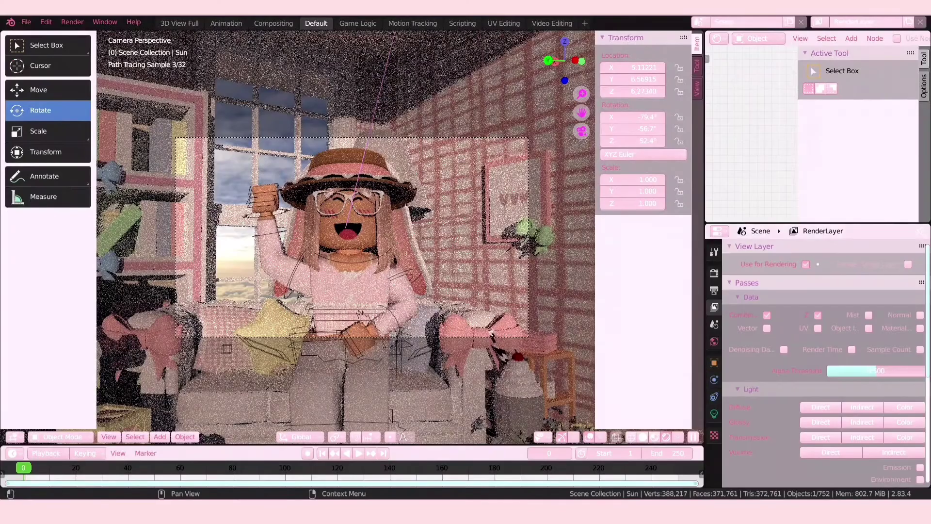
scroll(825, 364, "down", 3)
scroll(825, 364, "down", 3)
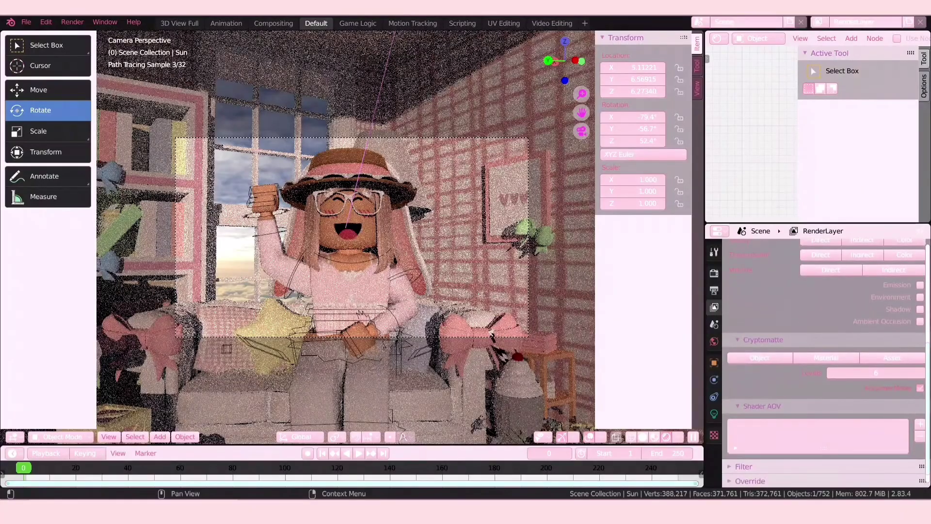
scroll(824, 364, "down", 1)
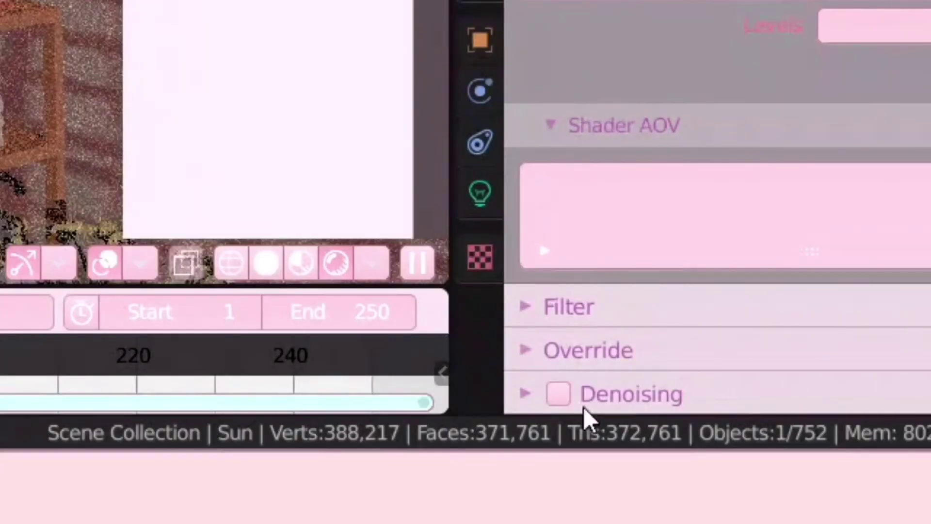
Step: Enable view layer denoising and render the final image via Render > Render Image
left_click(568, 393)
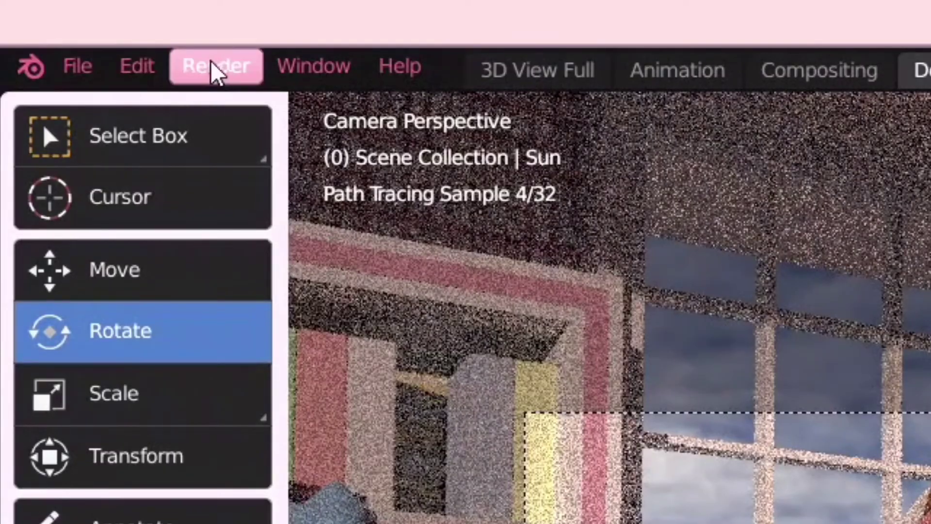
left_click(216, 72)
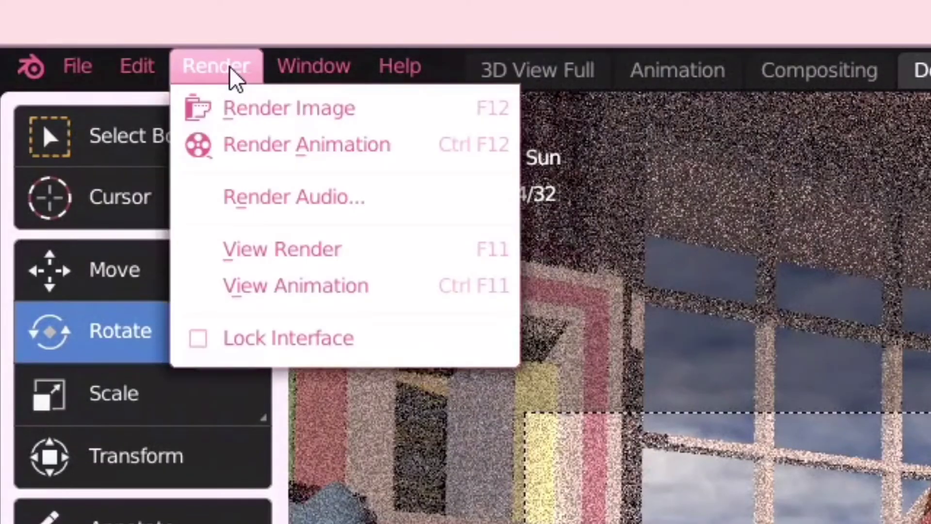
left_click(257, 108)
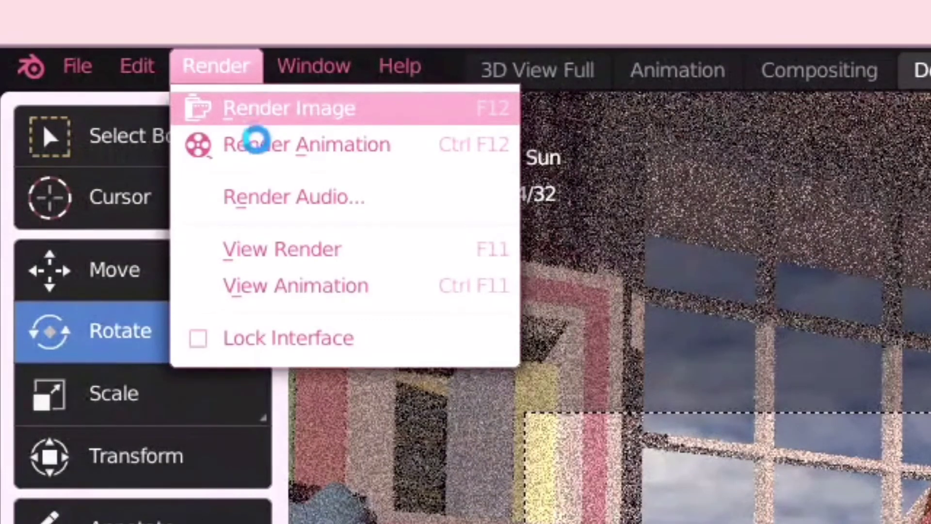